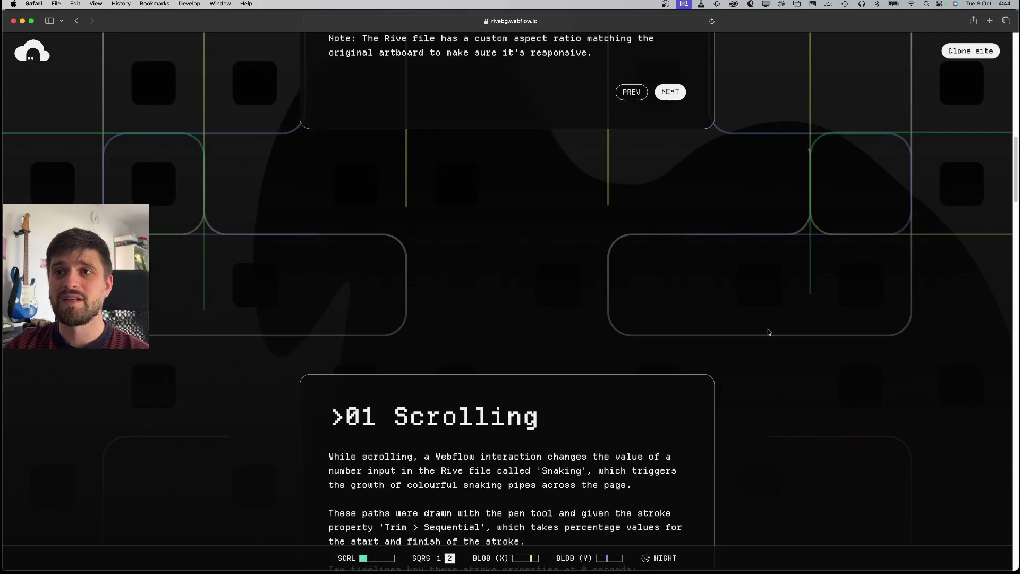
- Examine how the RIVE_BG page's background reacts to scrolling and mouse movement, from the opening title to the Night and Day section
scroll(768, 333, down, 10)
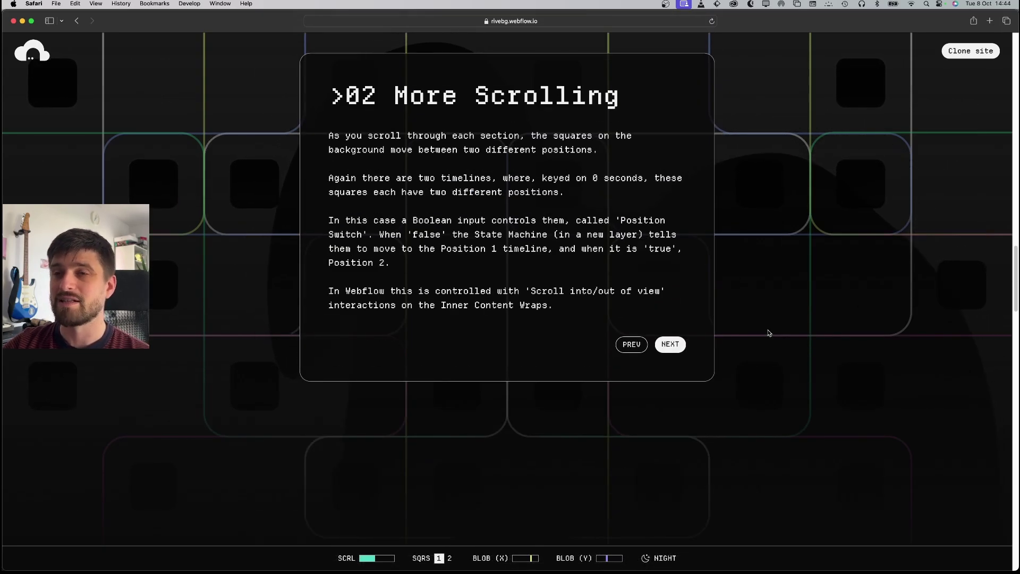
scroll(768, 333, down, 10)
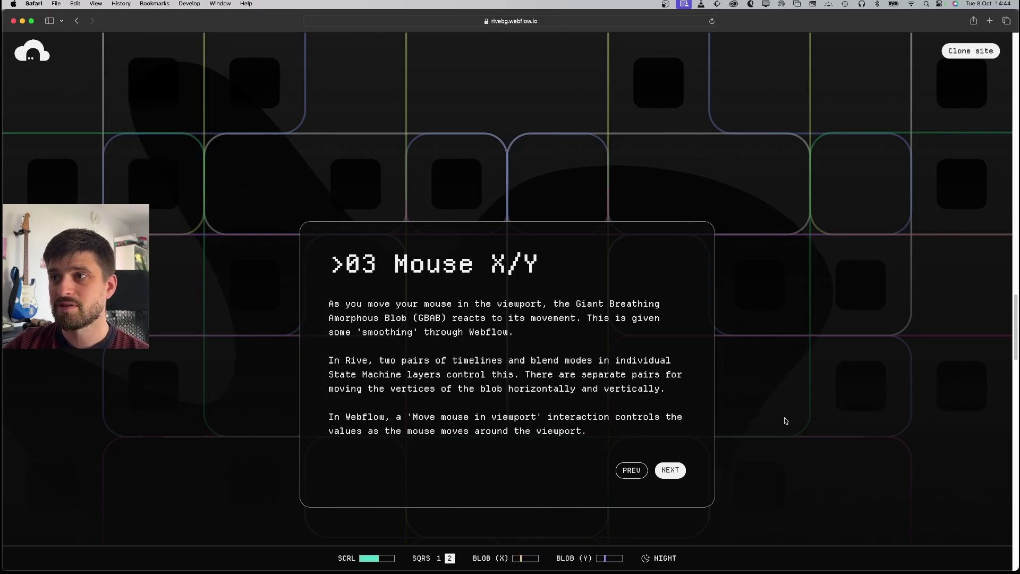
scroll(744, 372, up, 15)
scroll(709, 246, up, 15)
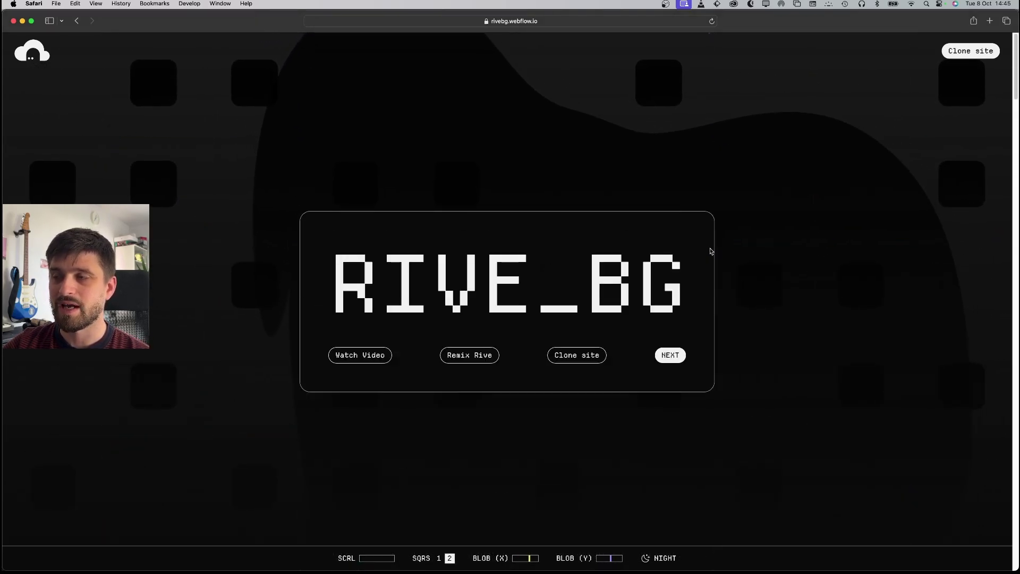
scroll(732, 253, down, 5)
scroll(733, 253, down, 5)
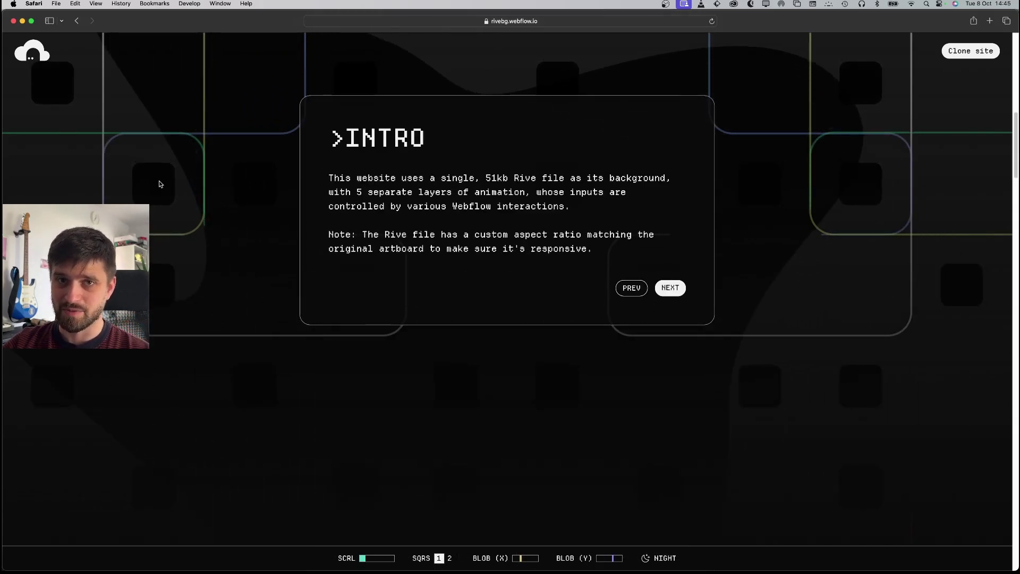
scroll(166, 192, down, 3)
scroll(234, 246, down, 20)
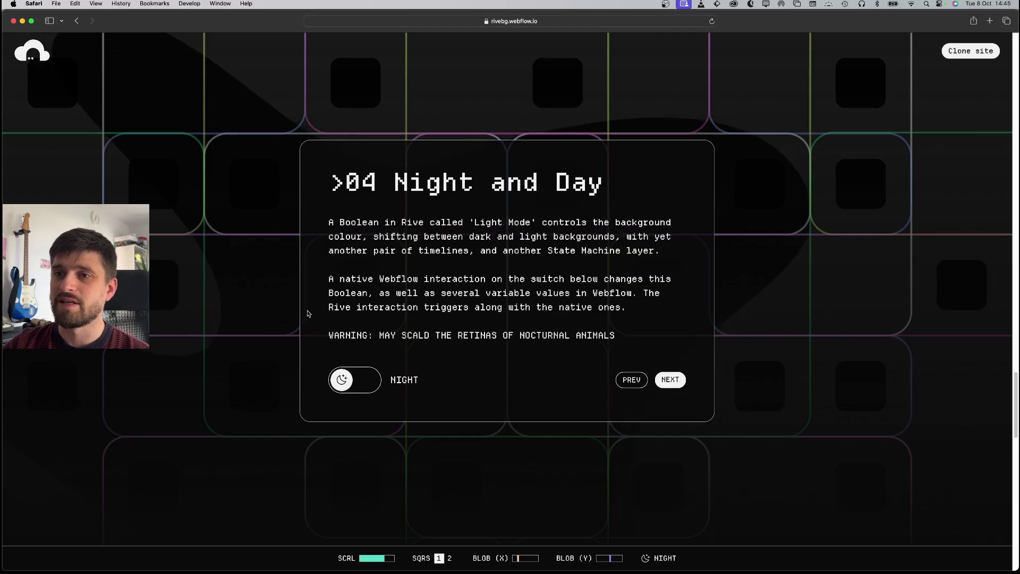
- Switch the page from night to day mode and view the Breathe section
click(363, 380)
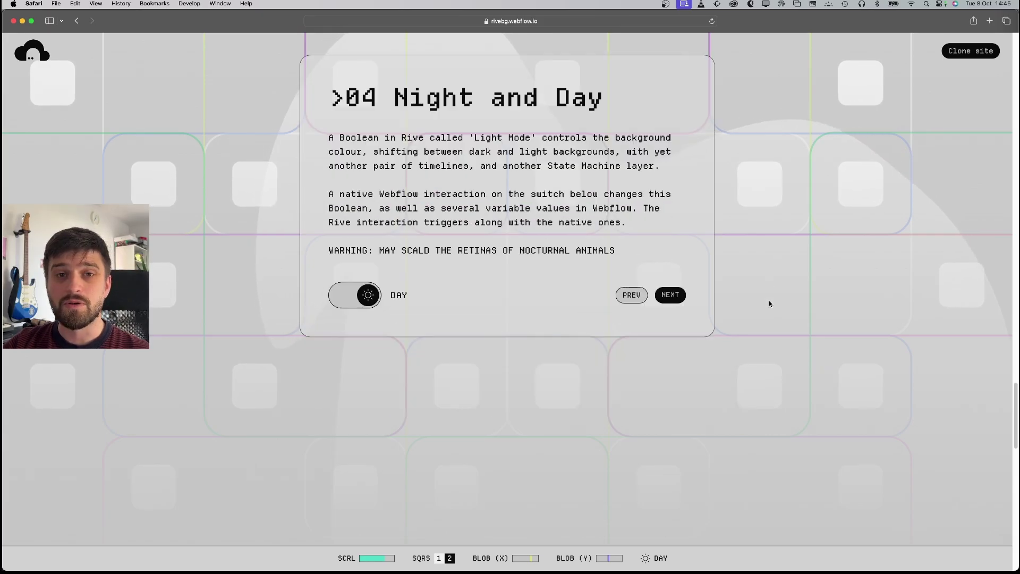
scroll(769, 304, down, 5)
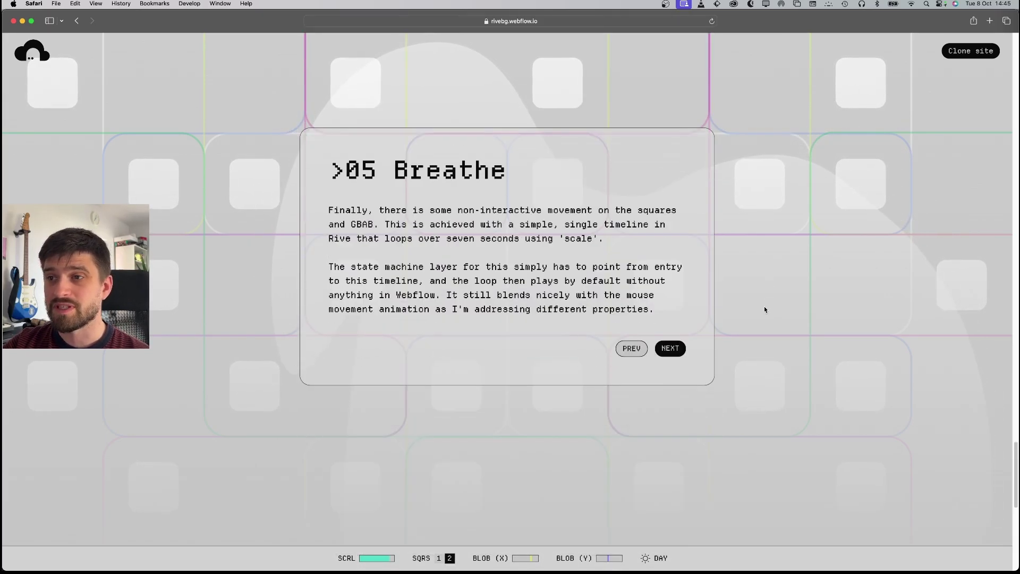
scroll(764, 307, down, 5)
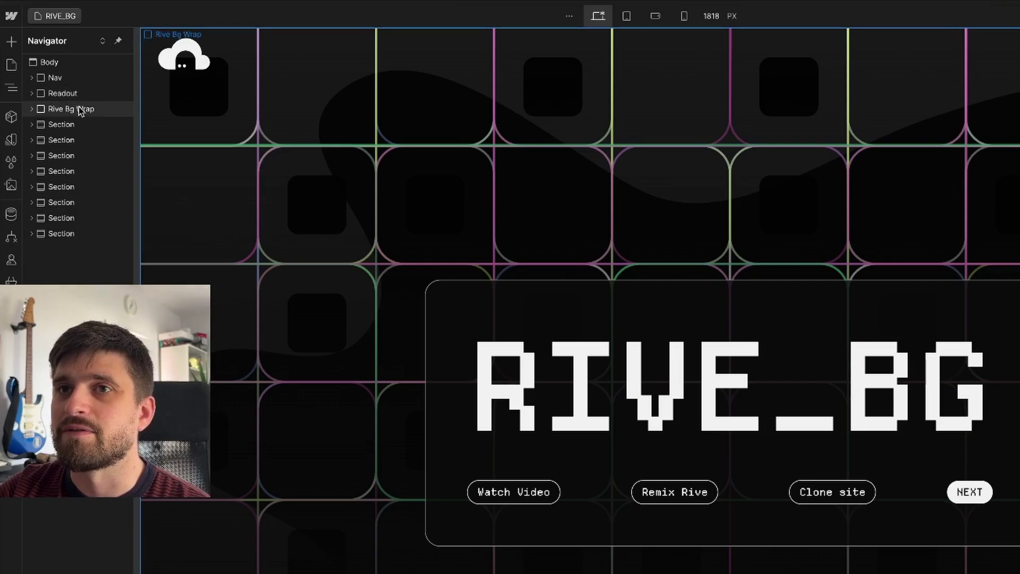
- Inspect the style settings of the Rive Bg Wrap element and its nested Gradient and Rive elements
click(79, 109)
click(32, 109)
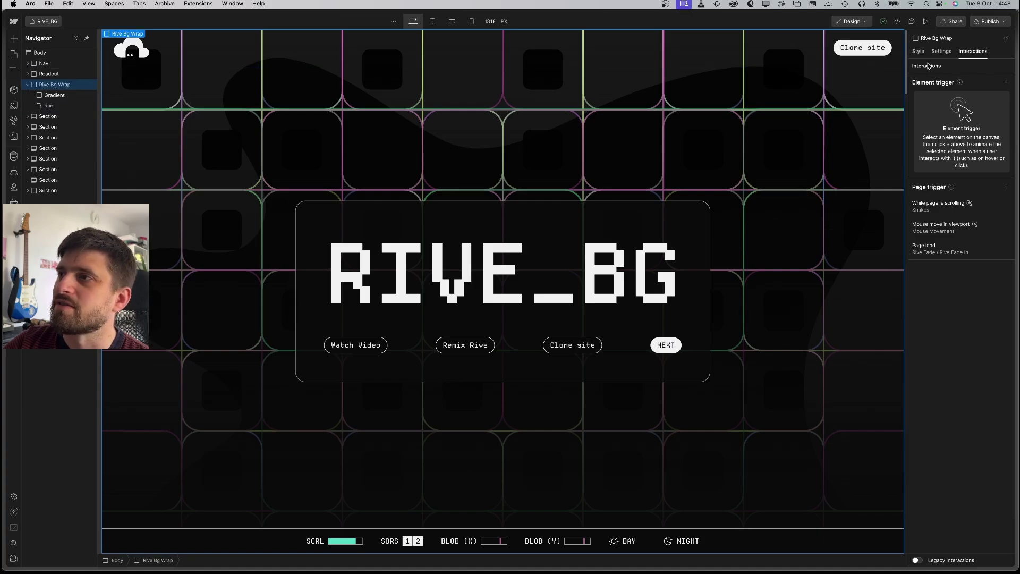
click(918, 52)
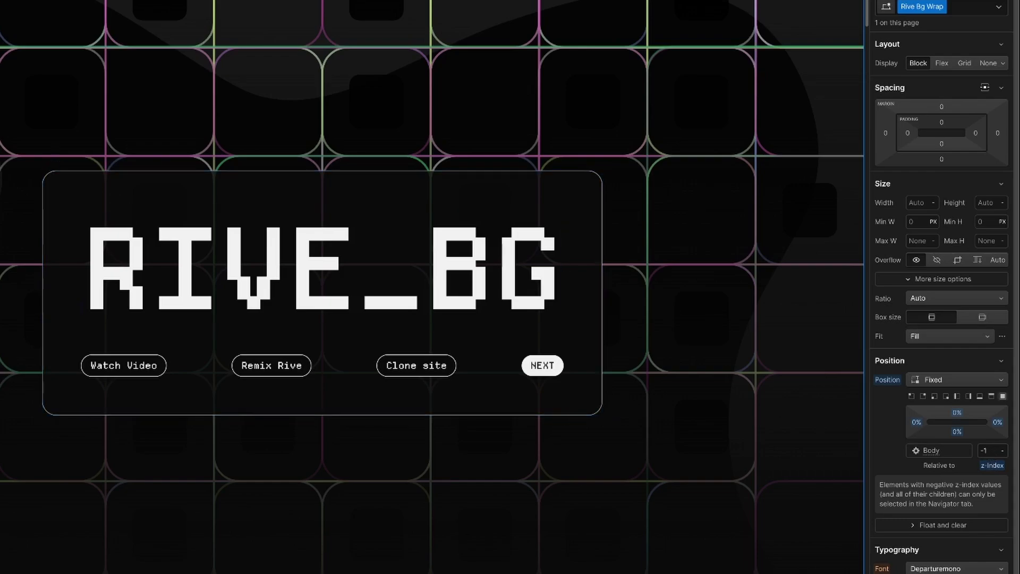
click(68, 101)
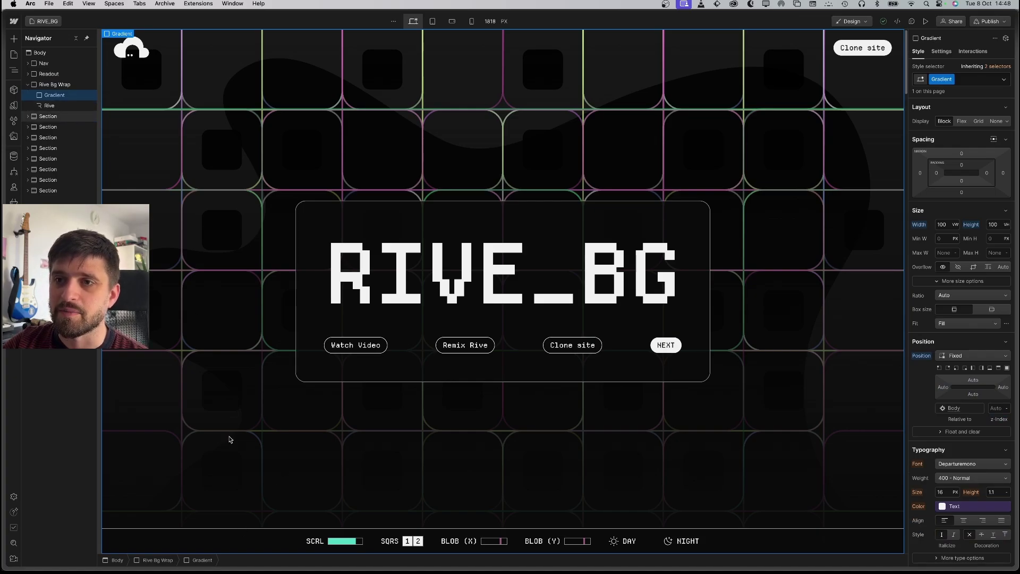
click(47, 105)
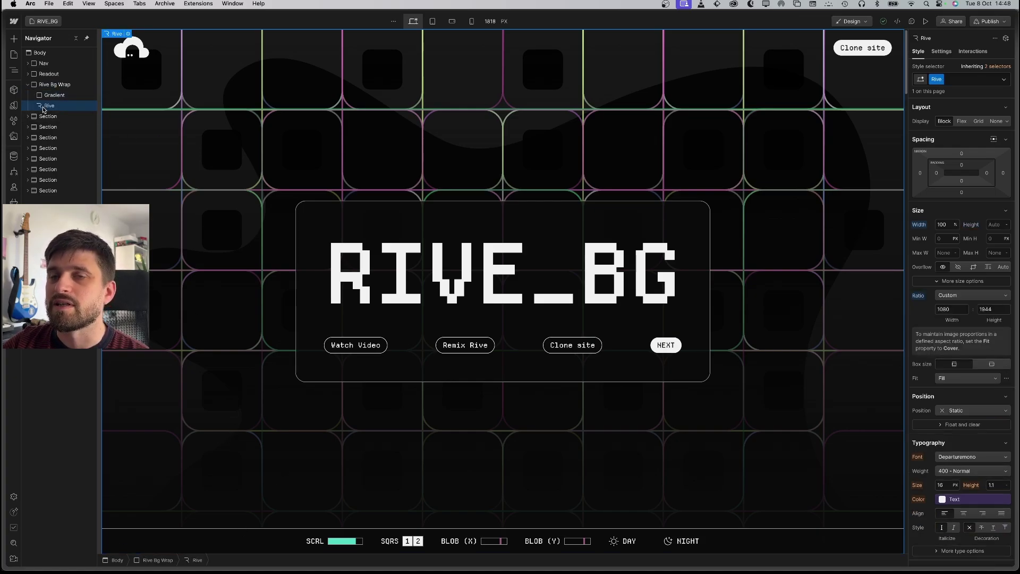
- Insert a second Rive element inside Rive Bg Wrap and open its element settings
click(53, 85)
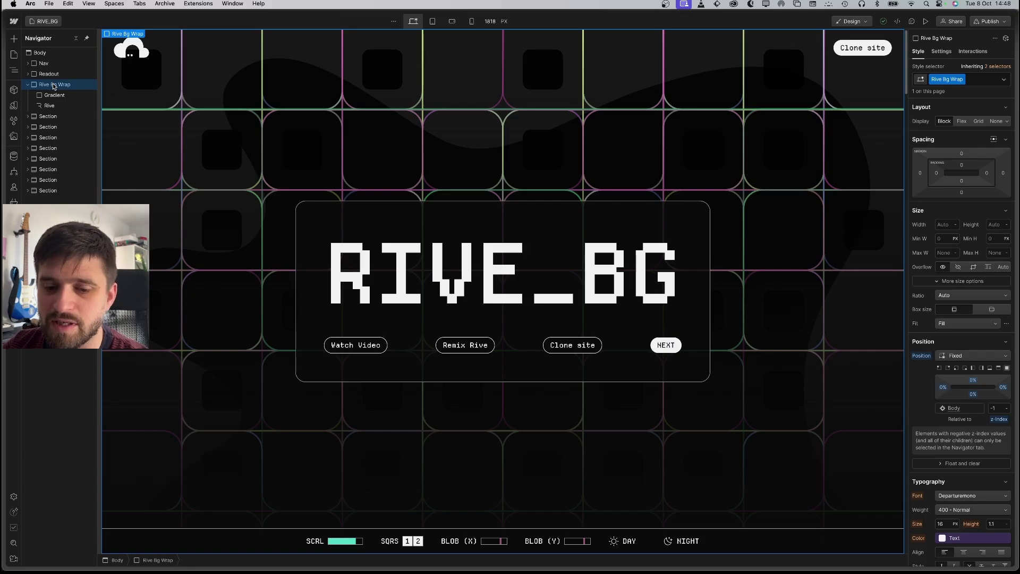
key(super+k)
text(rive)
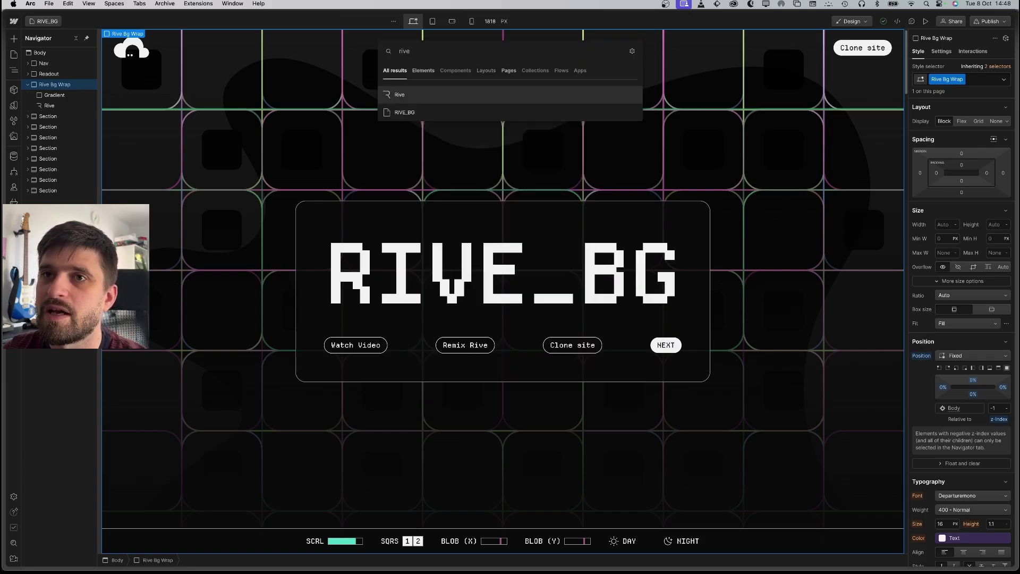
key(Return)
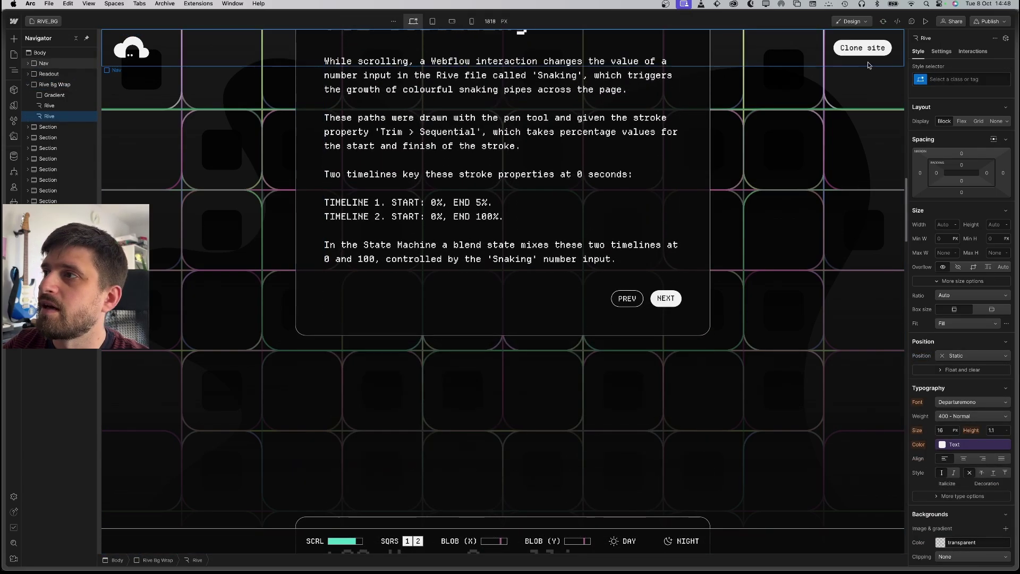
click(948, 51)
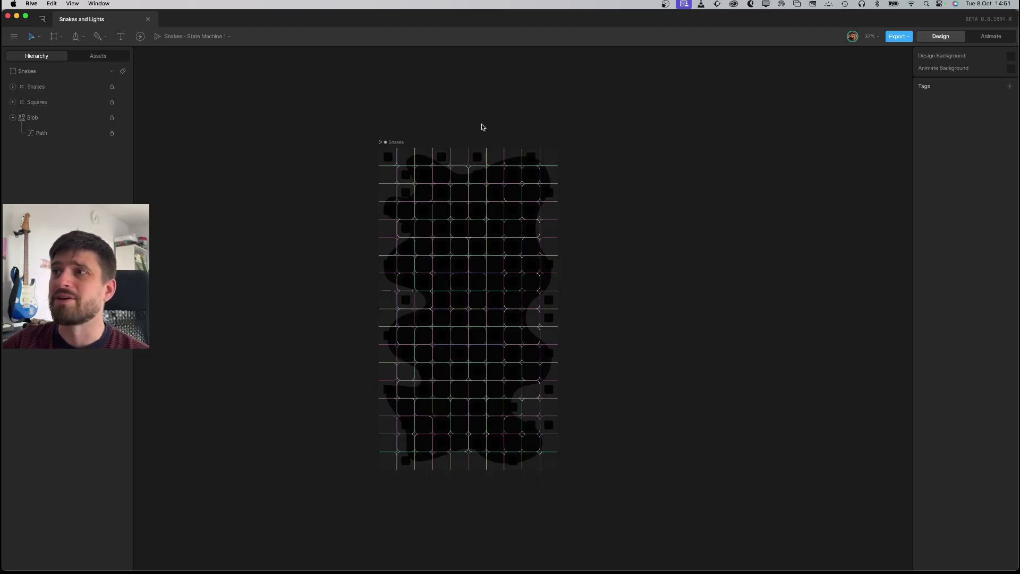
click(395, 142)
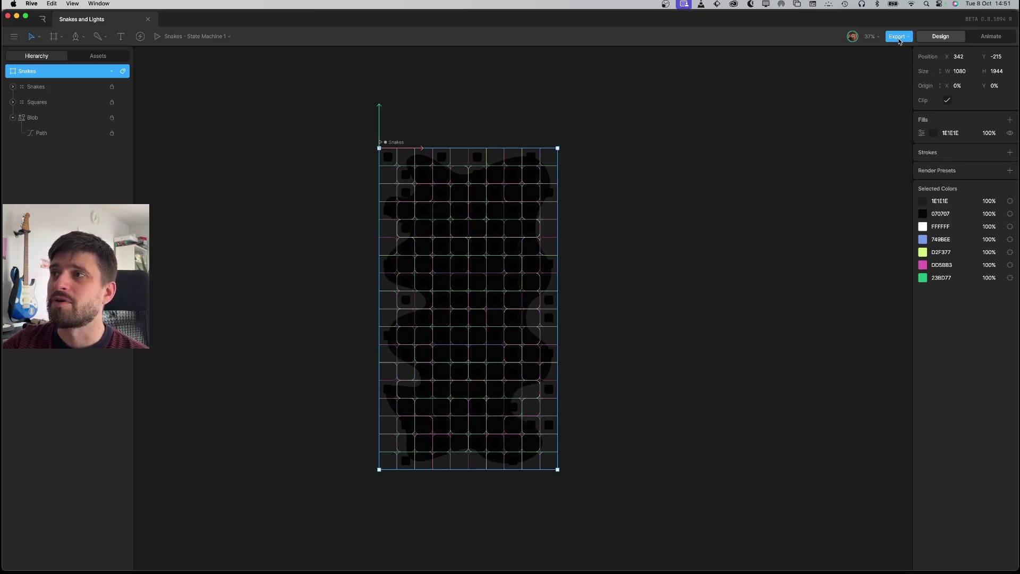
click(898, 36)
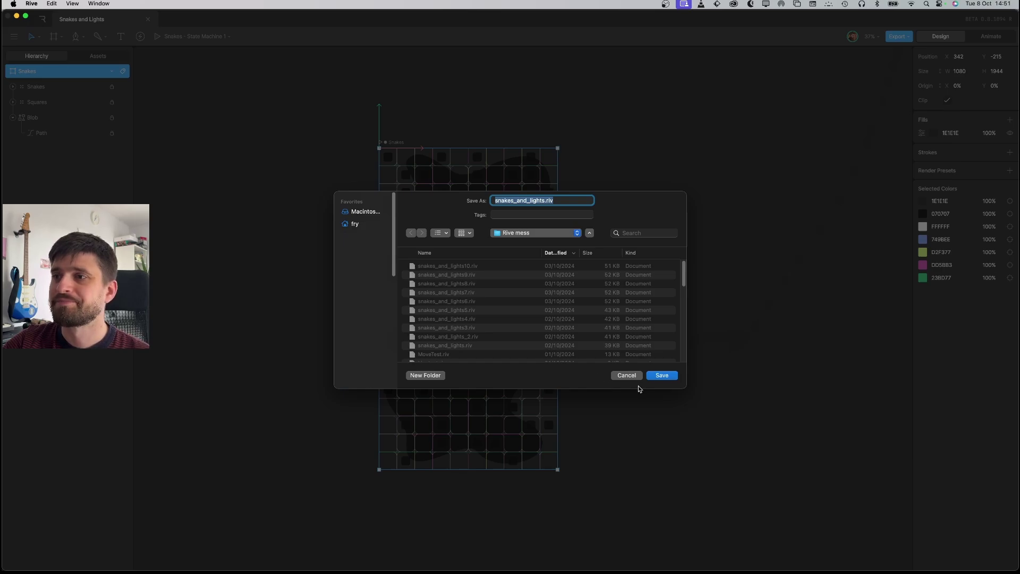
click(626, 375)
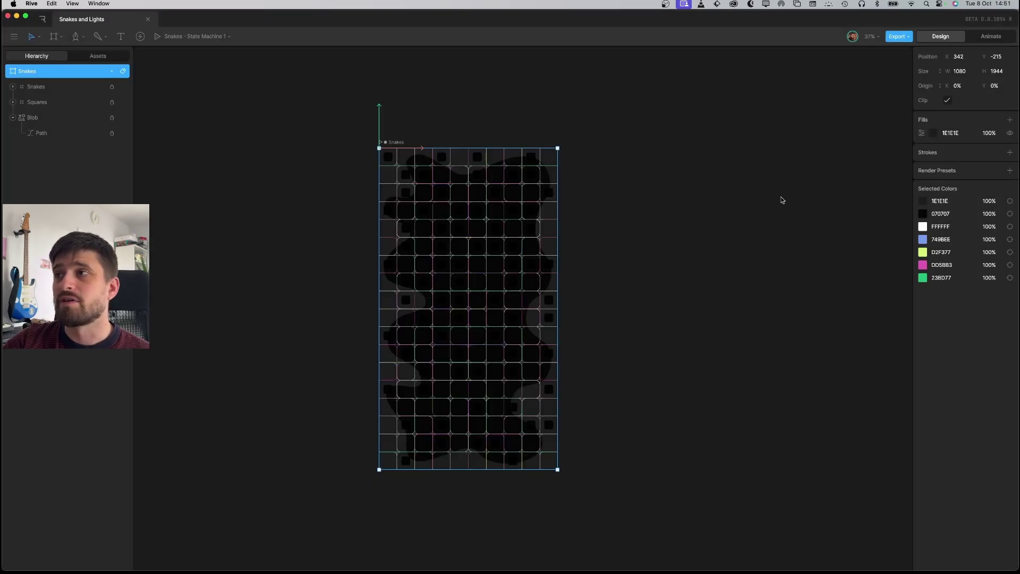
- Examine the Breathe, Day and Night, Blend Vertical and Blend Horizontal layers of State Machine 1 in Animate mode
click(985, 35)
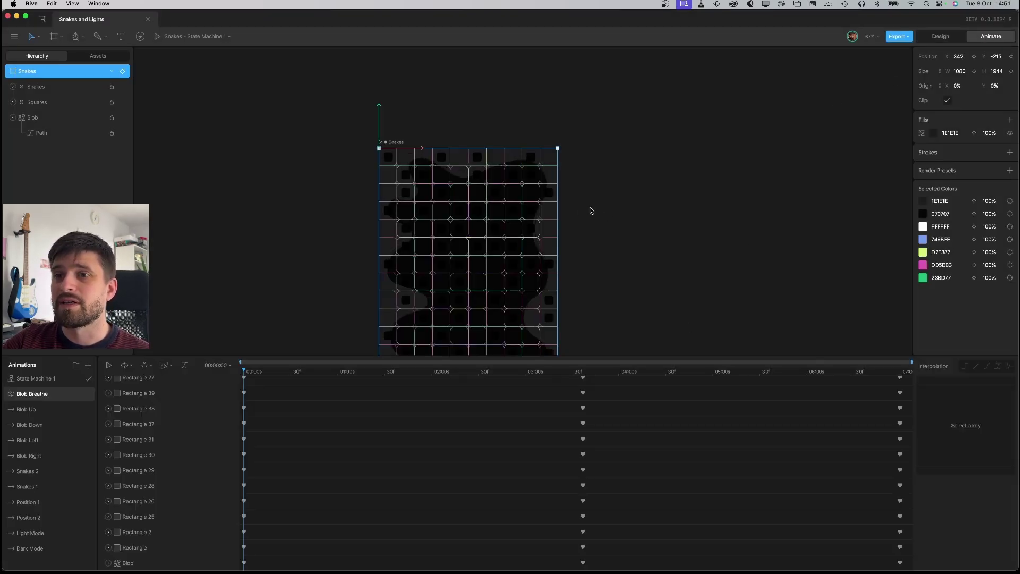
click(81, 378)
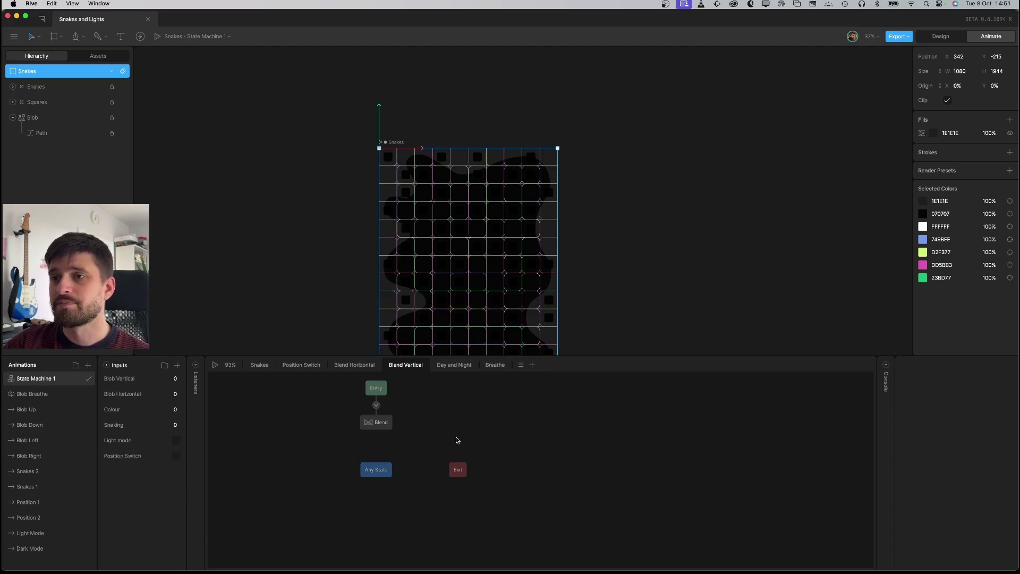
click(493, 367)
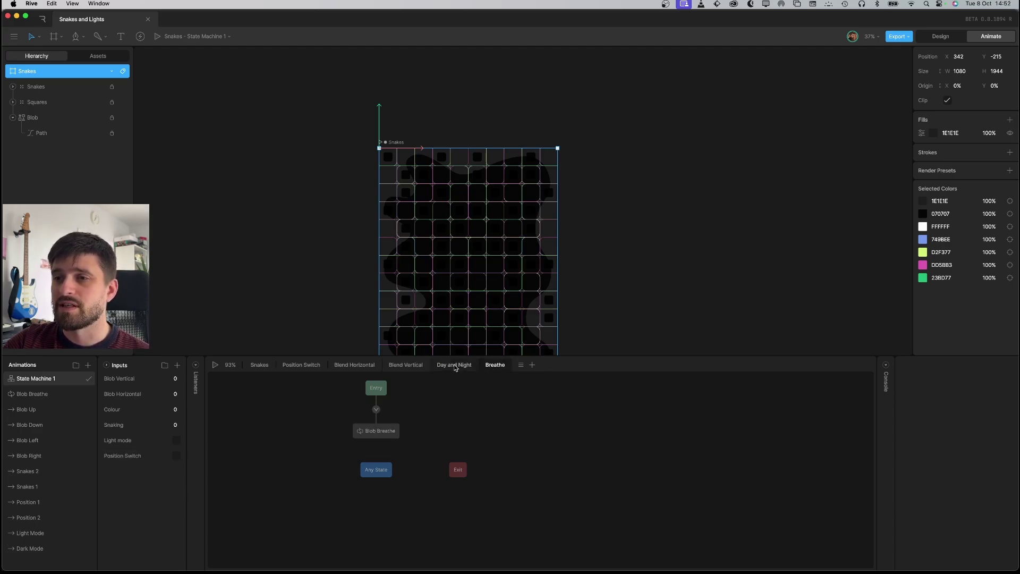
click(453, 366)
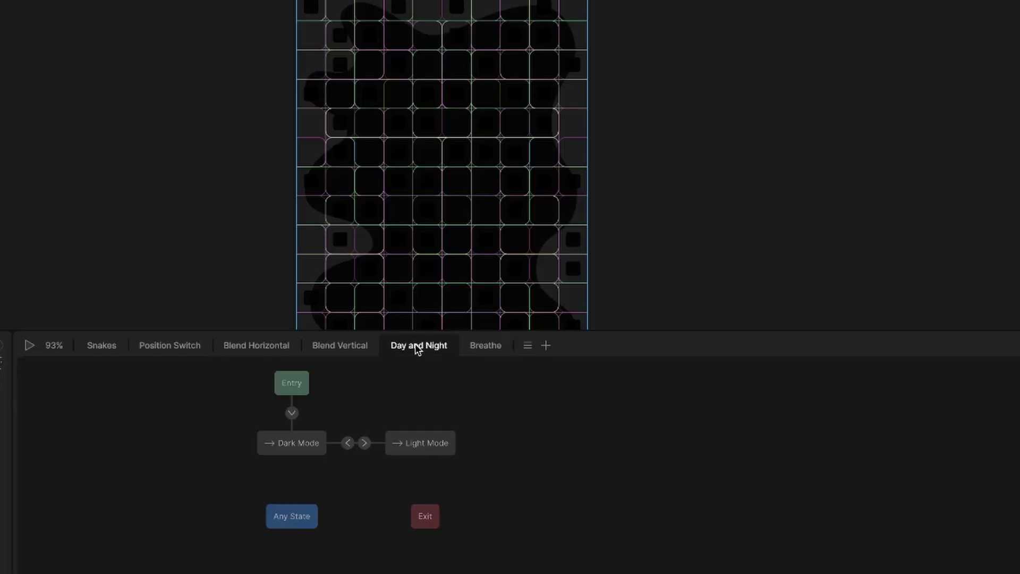
click(336, 350)
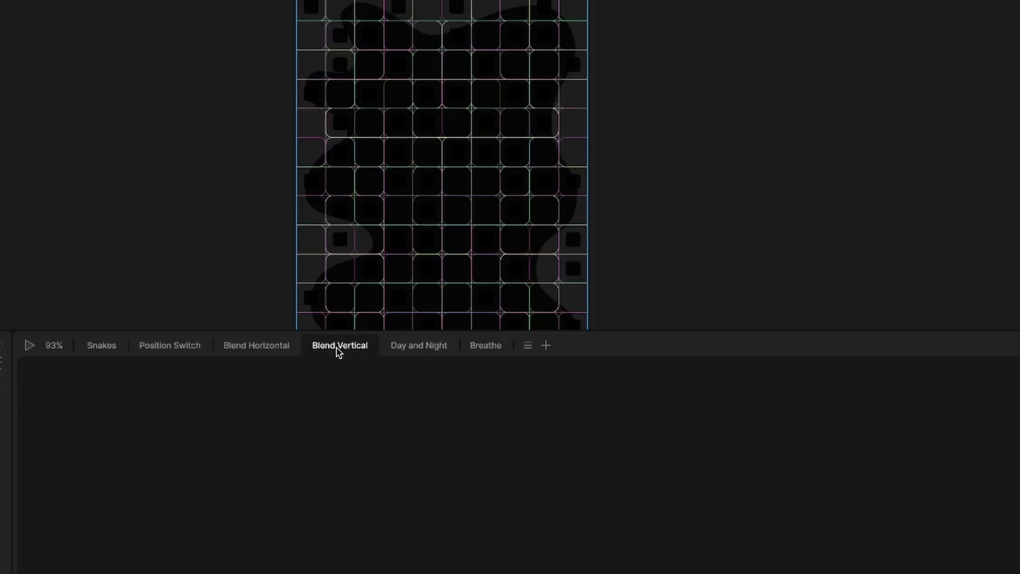
click(260, 353)
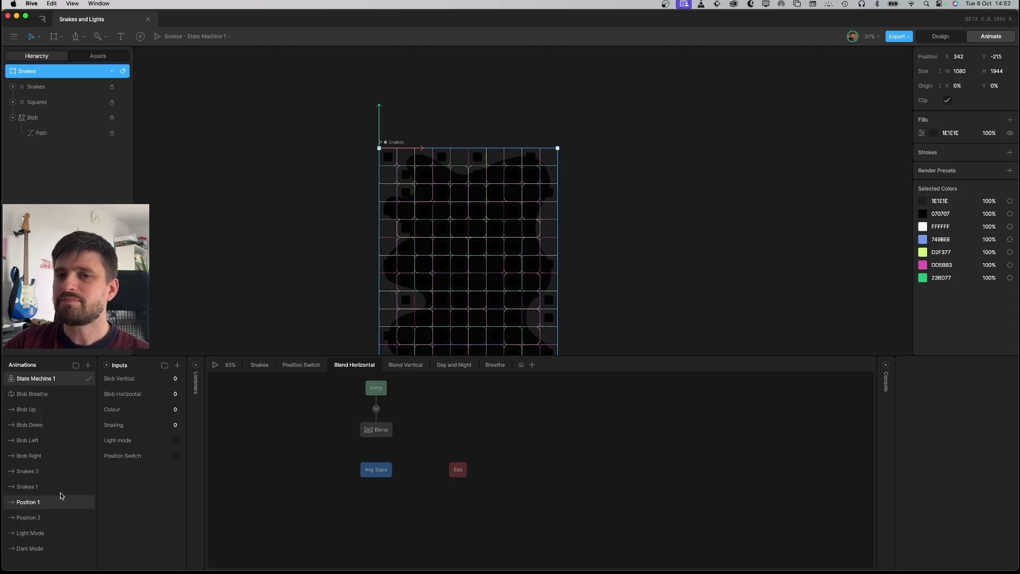
- Review the Blob Down, Blob Left, Blob Right, Snakes 2, Snakes 1 and Blob Breathe timelines
click(53, 431)
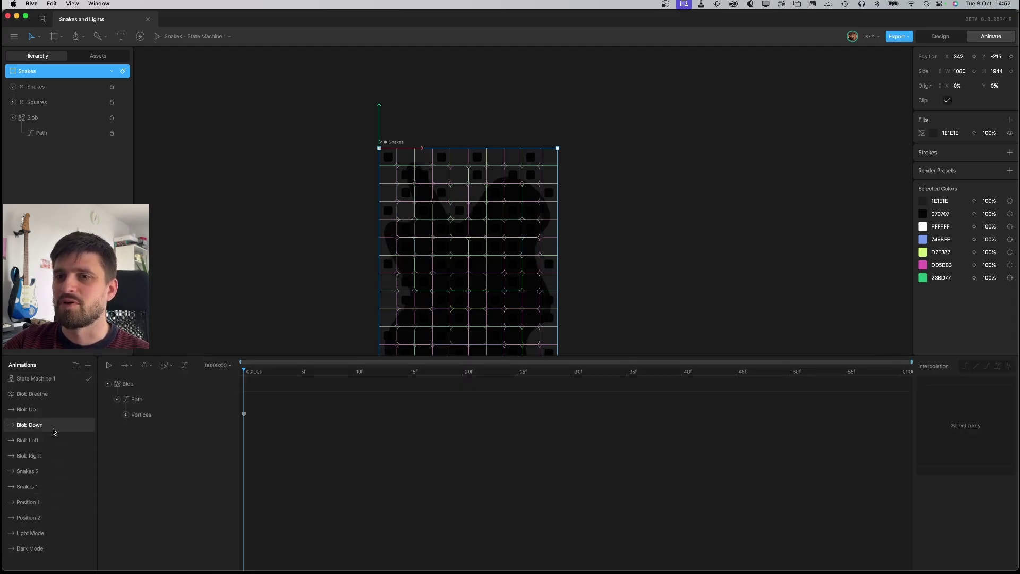
click(52, 440)
click(50, 455)
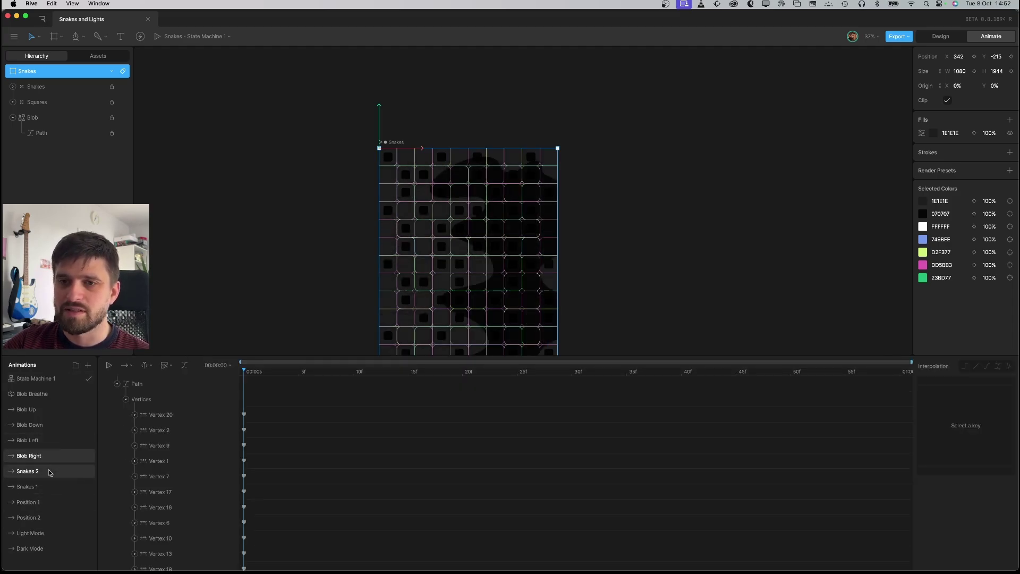
click(49, 472)
click(51, 487)
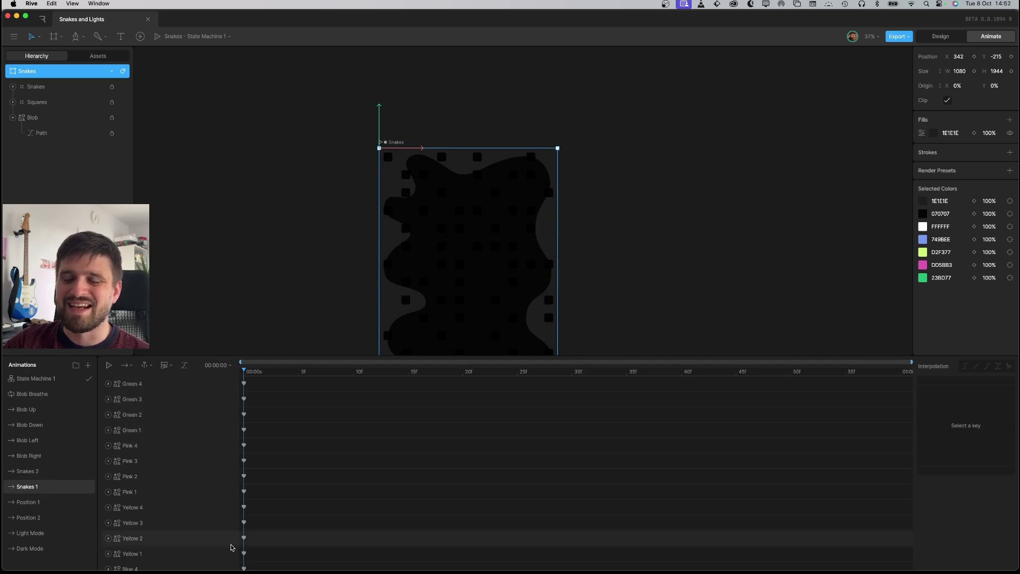
click(46, 400)
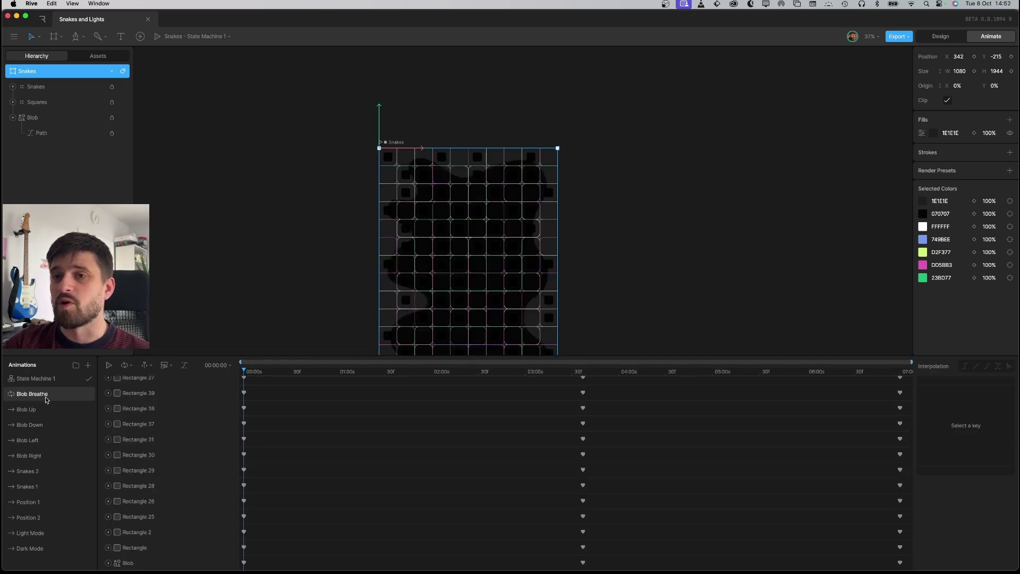
- Return to Design mode and draw a square artboard of about 1089 × 1089 beside the Snakes artboard
click(729, 186)
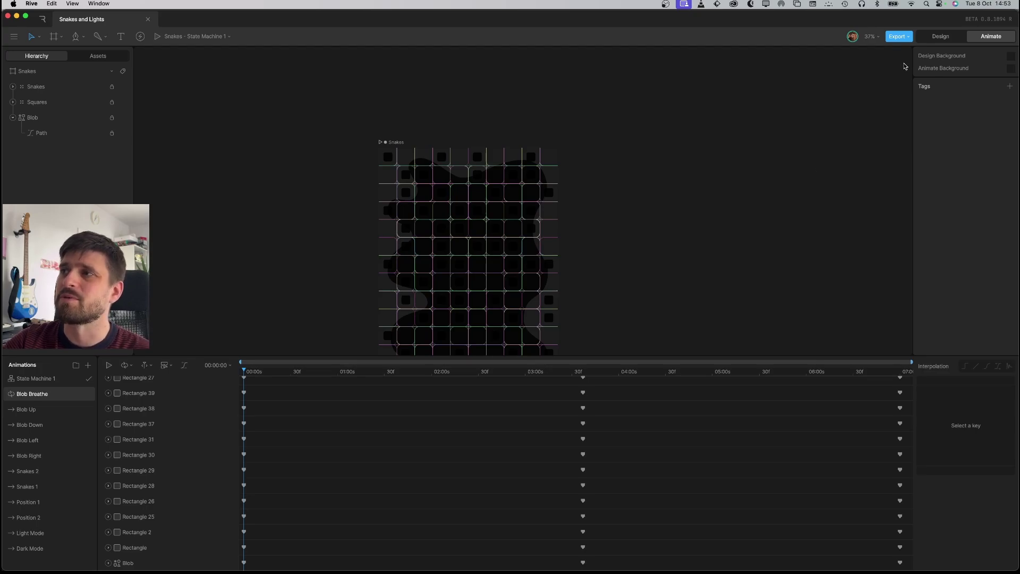
click(935, 41)
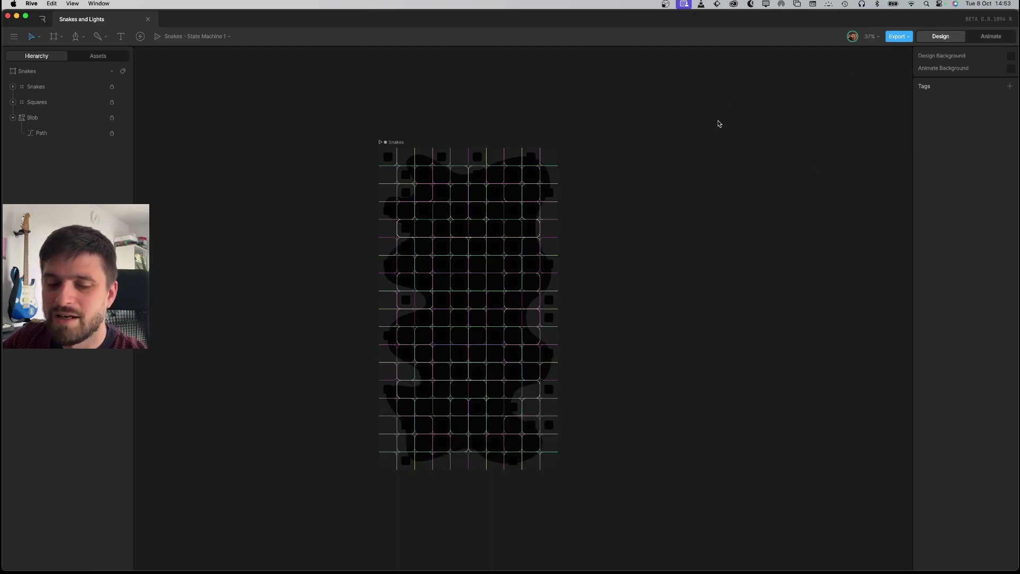
drag(601, 151, 775, 328)
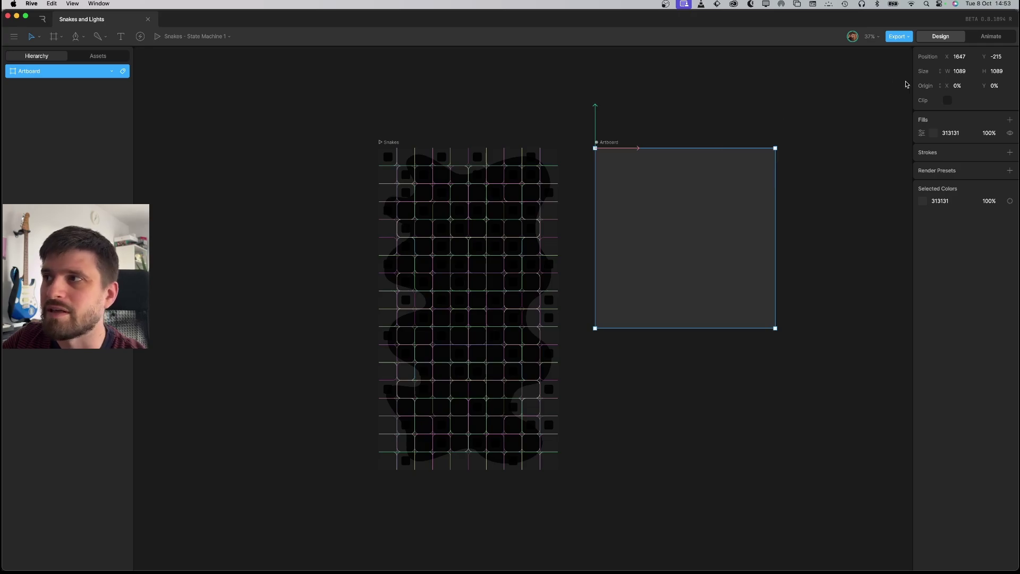
click(733, 121)
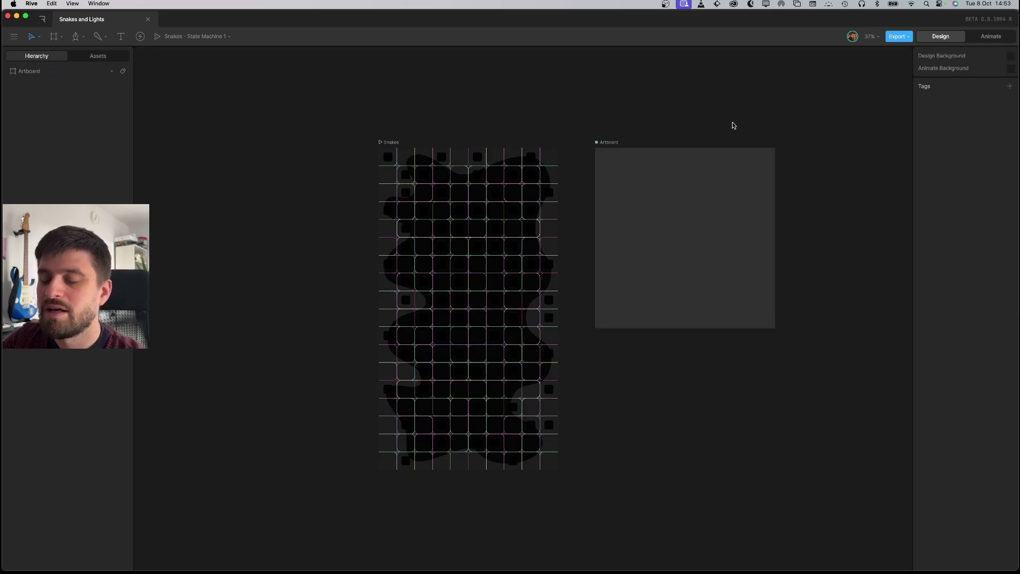
- Draw a closed seven-point polygon in the upper part of the square artboard with the Pen tool
key(p)
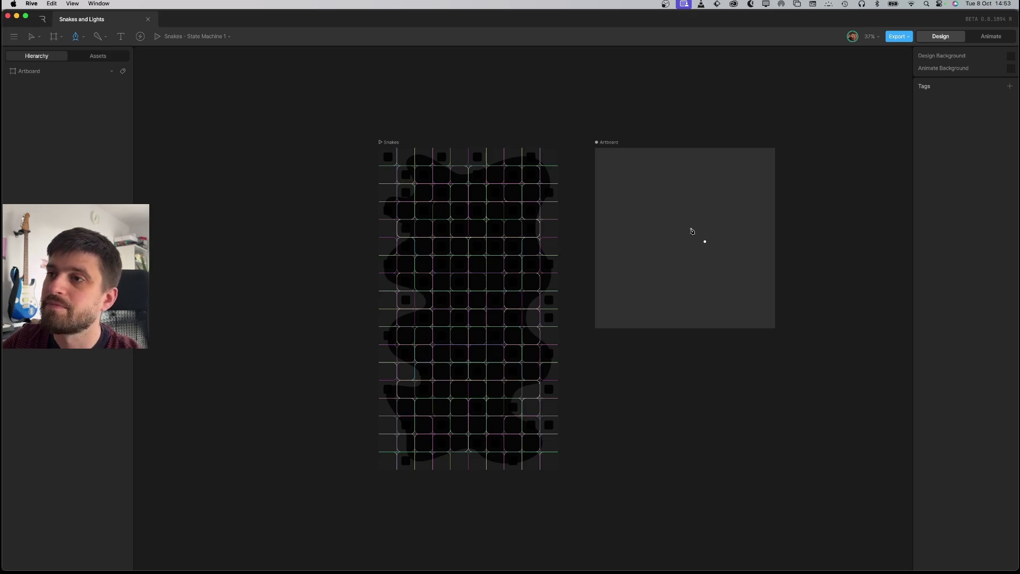
click(622, 193)
click(584, 187)
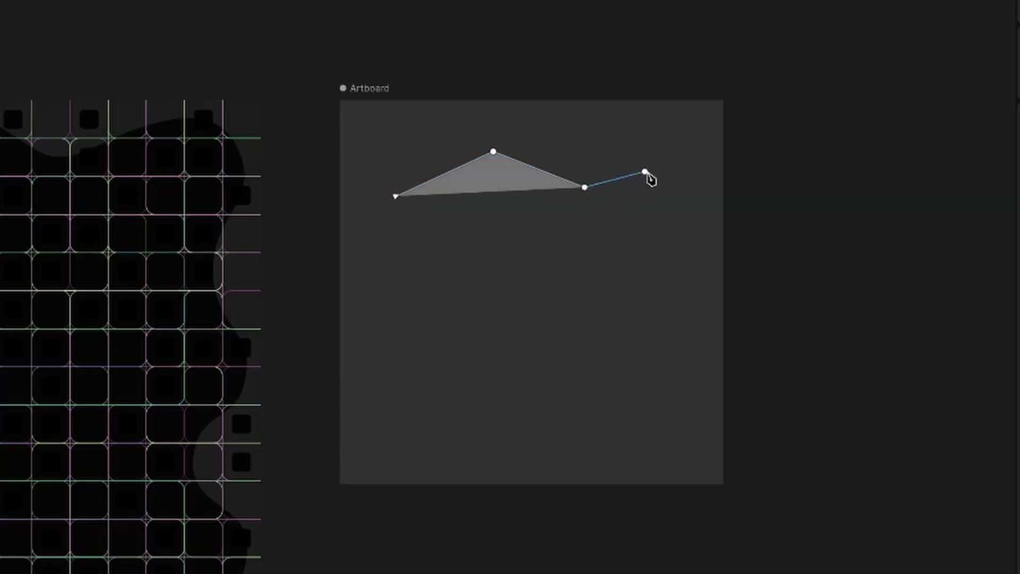
click(645, 171)
click(584, 304)
click(476, 263)
click(383, 292)
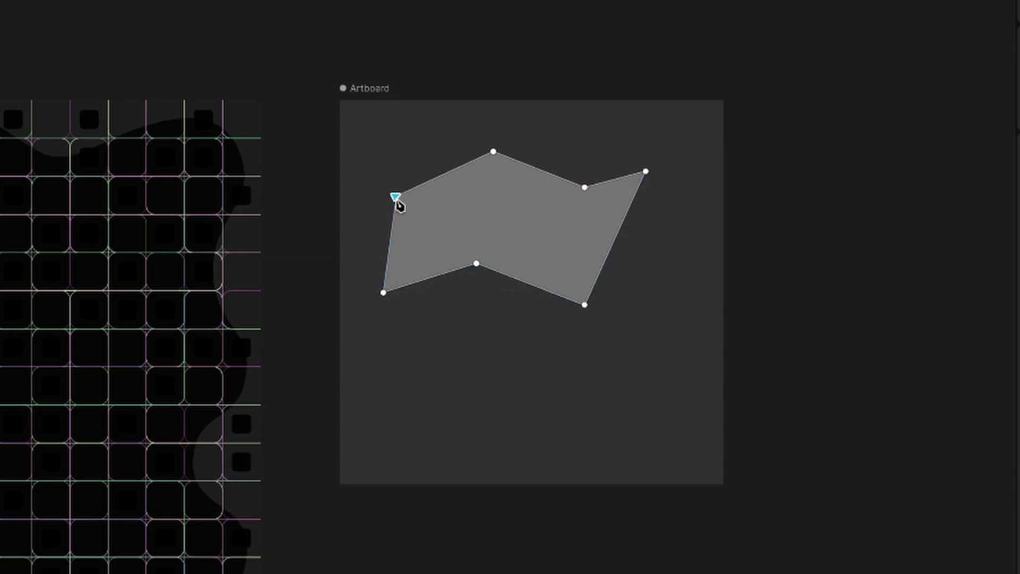
- Convert the polygon's corners to smooth Bezier curves and move the resulting shape to about X 250, Y 451
click(494, 152)
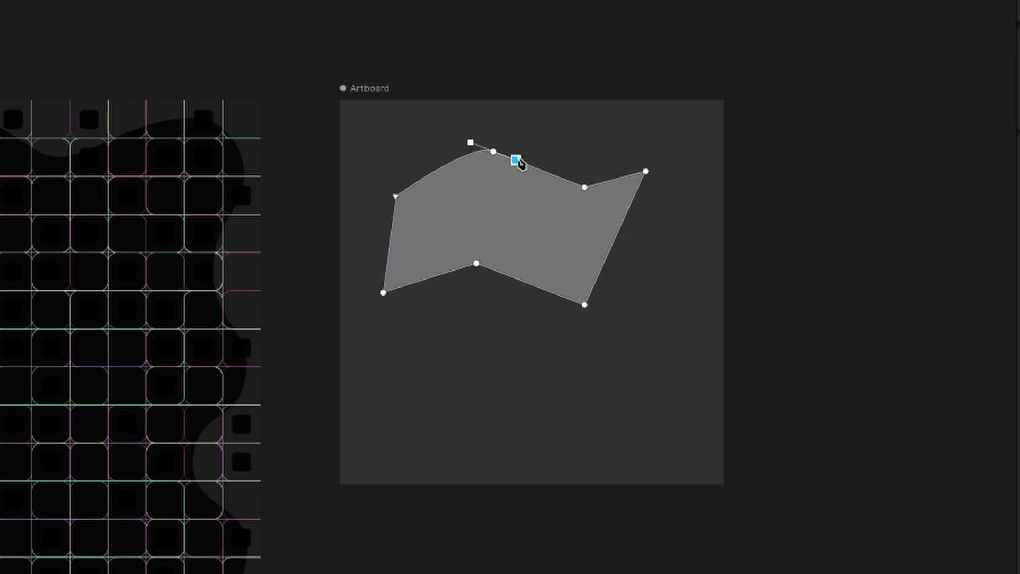
drag(516, 160, 539, 155)
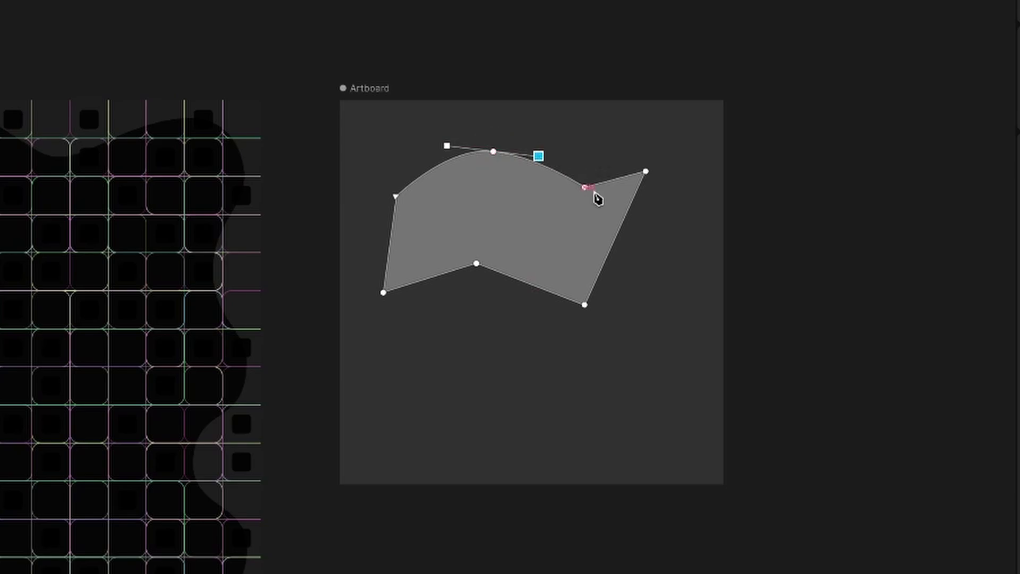
click(585, 188)
drag(606, 187, 608, 194)
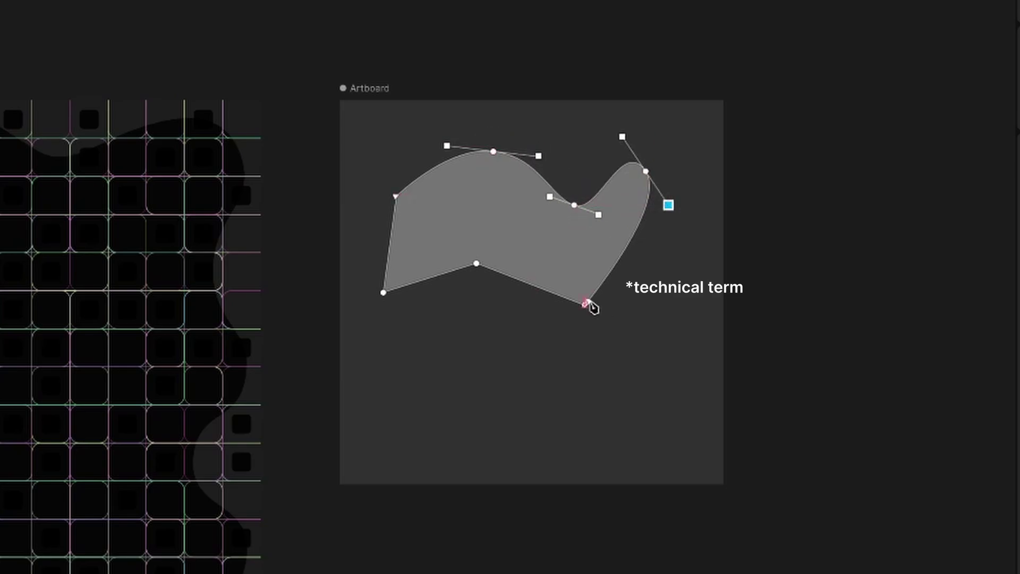
double_click(586, 304)
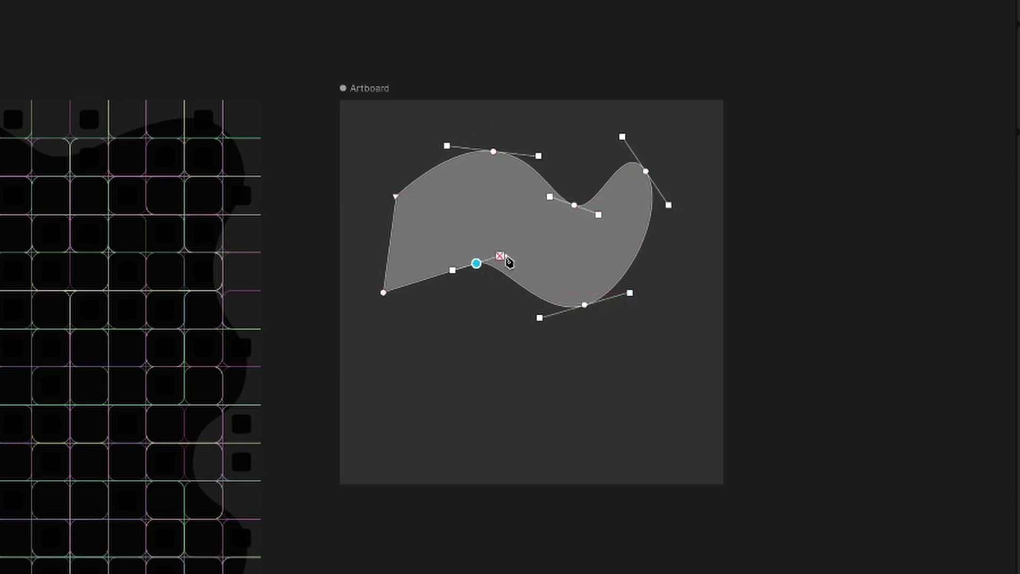
double_click(476, 263)
double_click(383, 292)
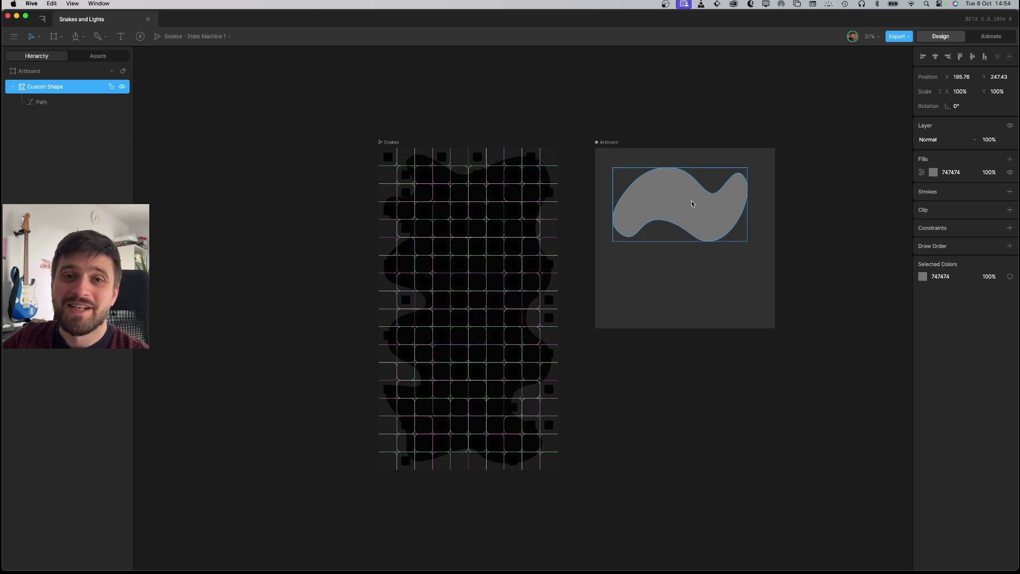
drag(692, 204, 702, 237)
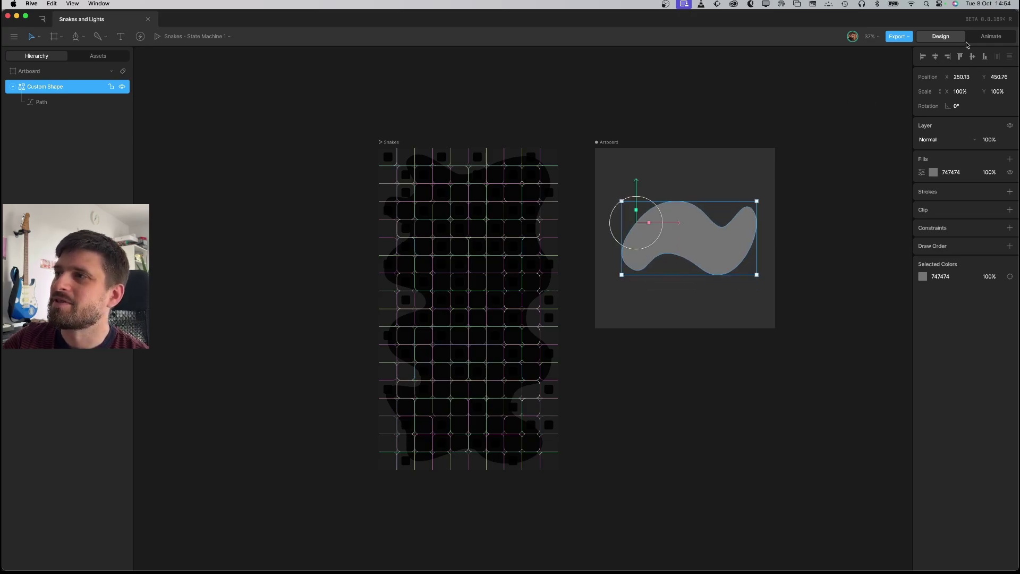
- In Animate mode, rename Timeline 1 to Blob Up and open the custom shape's path for vertex editing
click(990, 36)
click(64, 102)
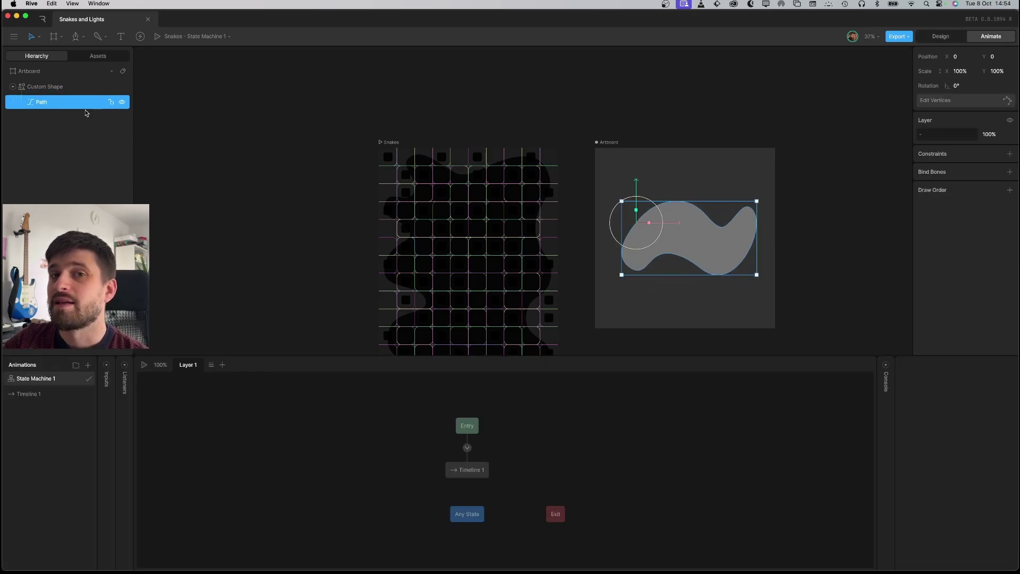
click(54, 393)
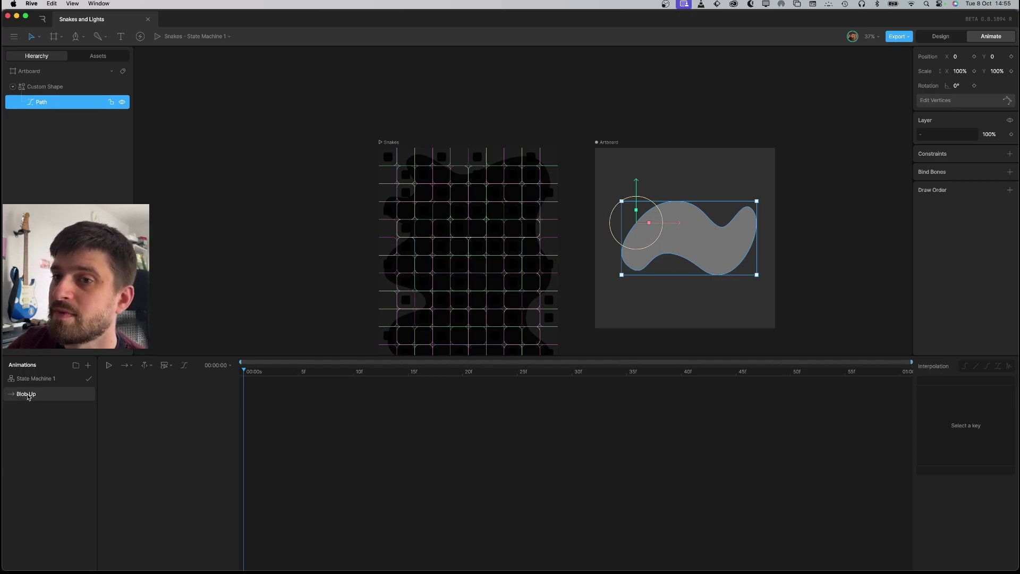
click(931, 104)
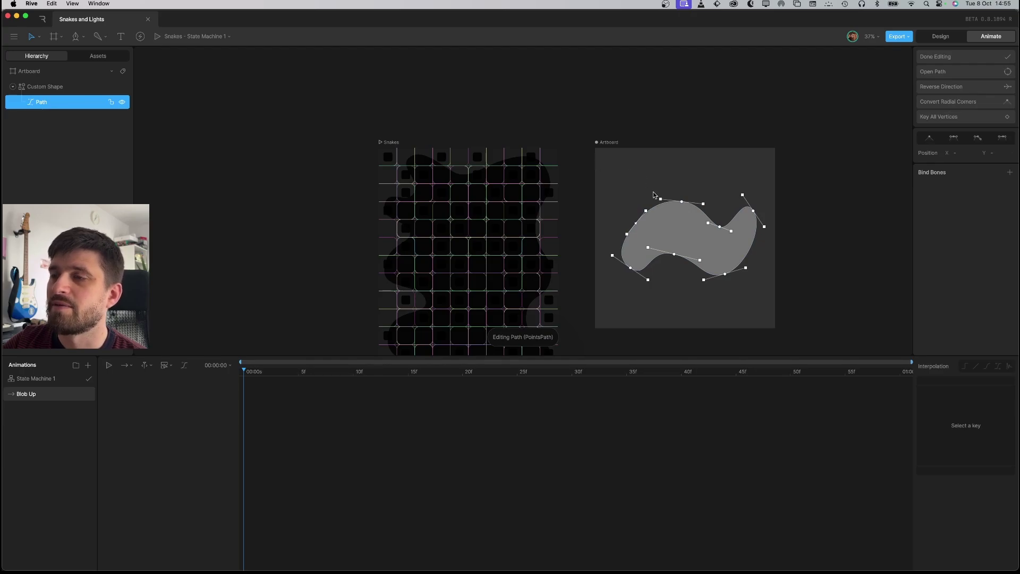
- Raise the vertex at the crest of the shape's upper-left hump in large increments
click(682, 202)
key(shift+Up)
key(shift+Up)
key(shift+Up)
key(shift+Up)
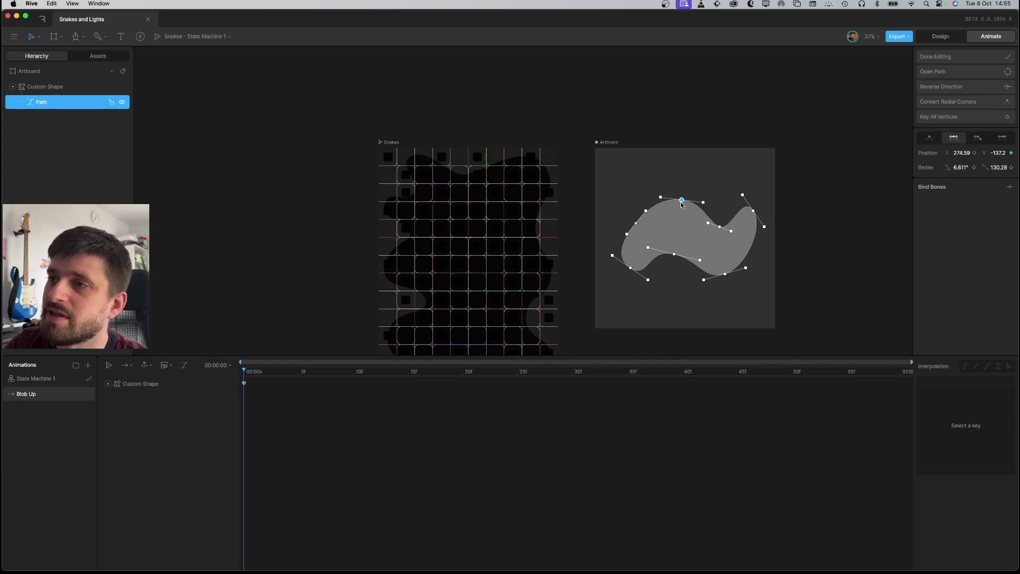
- Raise the path's starting vertex on the shape's left side to Y -80
click(636, 225)
key(shift+Up)
key(shift+Up)
key(shift+Up)
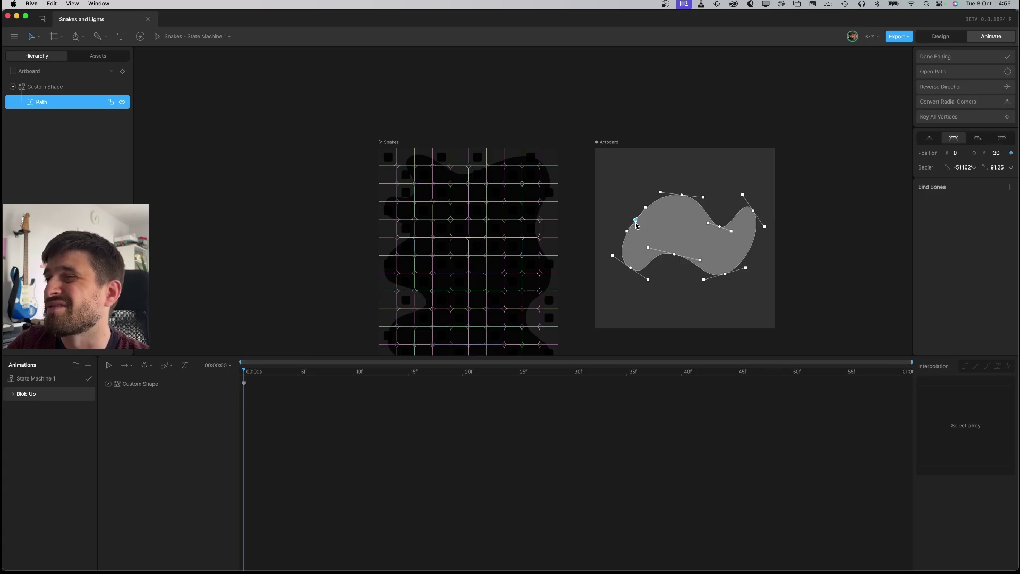
key(shift+Up)
key(shift+Up)
key(shift+Up)
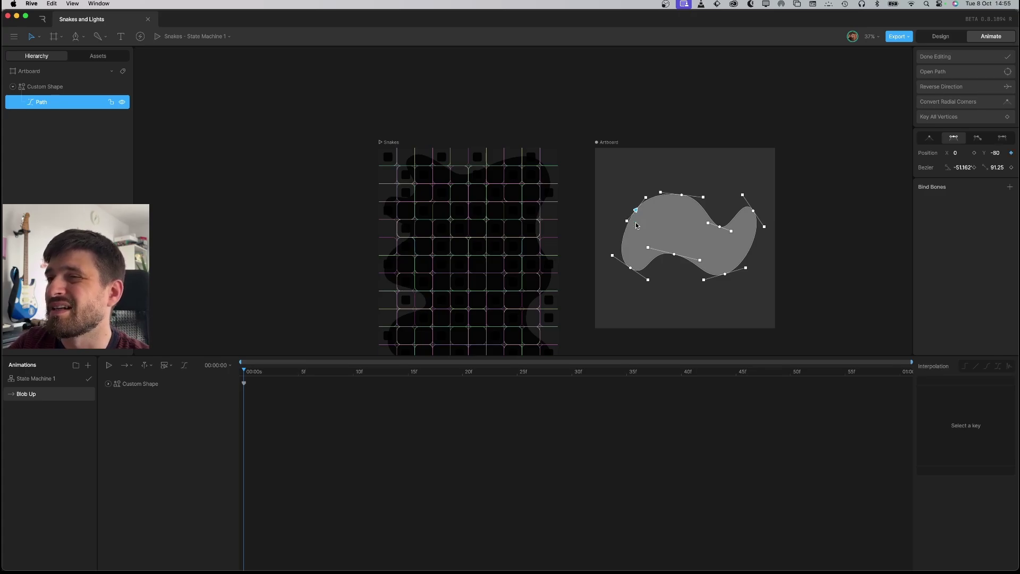
- Raise the vertex in the dip of the shape's upper edge until it forms the highest peak
click(720, 227)
key(shift+Up)
key(shift+Up)
key(shift+Up)
key(shift+Up)
key(shift+Up)
key(shift+Up)
key(shift+Up)
key(shift+Up)
key(shift+Up)
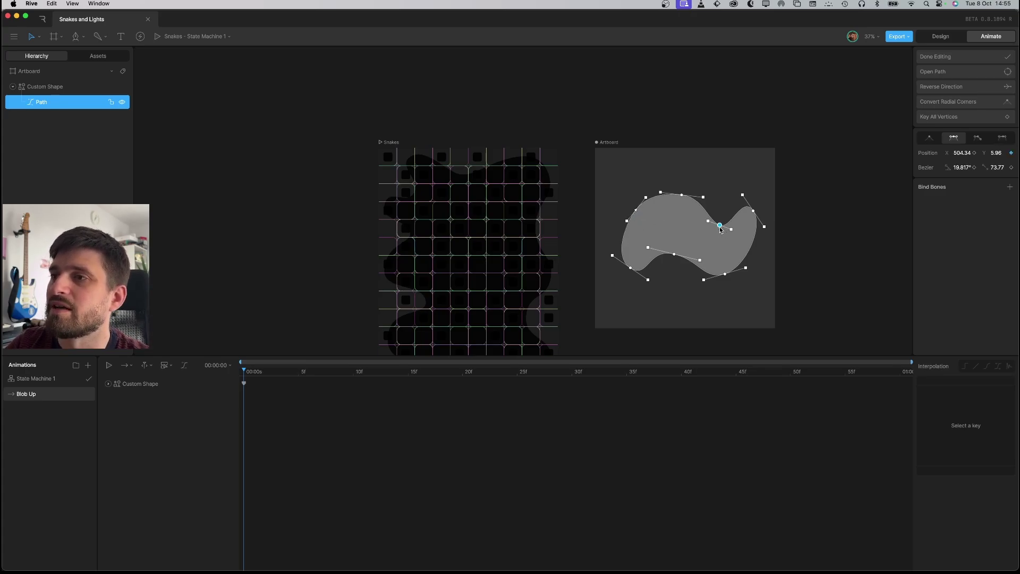
key(shift+Up)
key(shift+Up)
key(shift+Up)
key(shift+Up)
key(shift+Up)
key(shift+Up)
key(shift+Up)
key(shift+Up)
key(shift+Up)
key(shift+Up)
key(shift+Up)
key(shift+Up)
key(shift+Up)
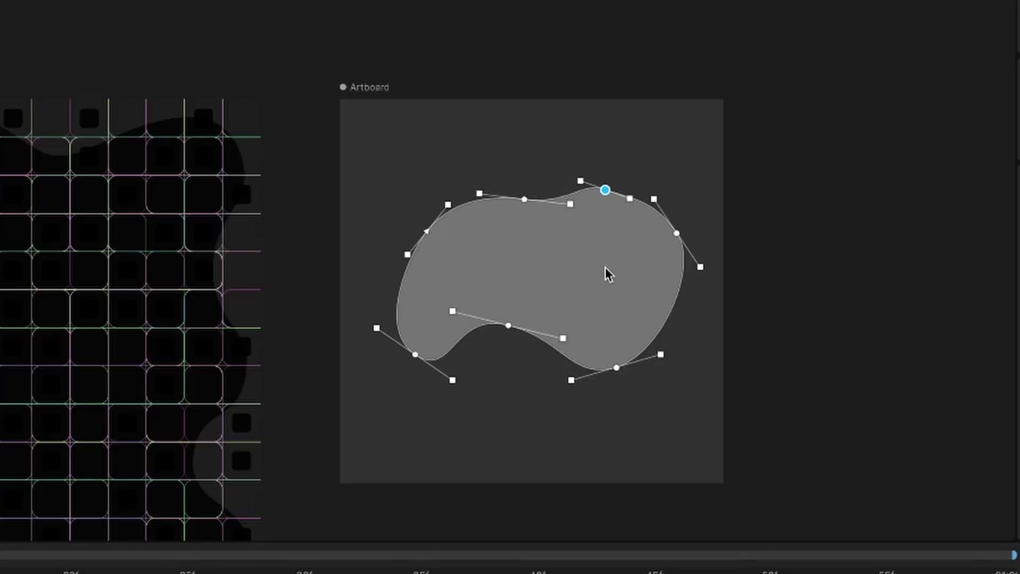
key(shift+Up)
key(shift+Up)
key(shift+Up)
key(shift+Up)
key(shift+Up)
key(shift+Up)
key(shift+Up)
key(shift+Up)
key(shift+Up)
key(shift+Up)
key(shift+Up)
key(shift+Up)
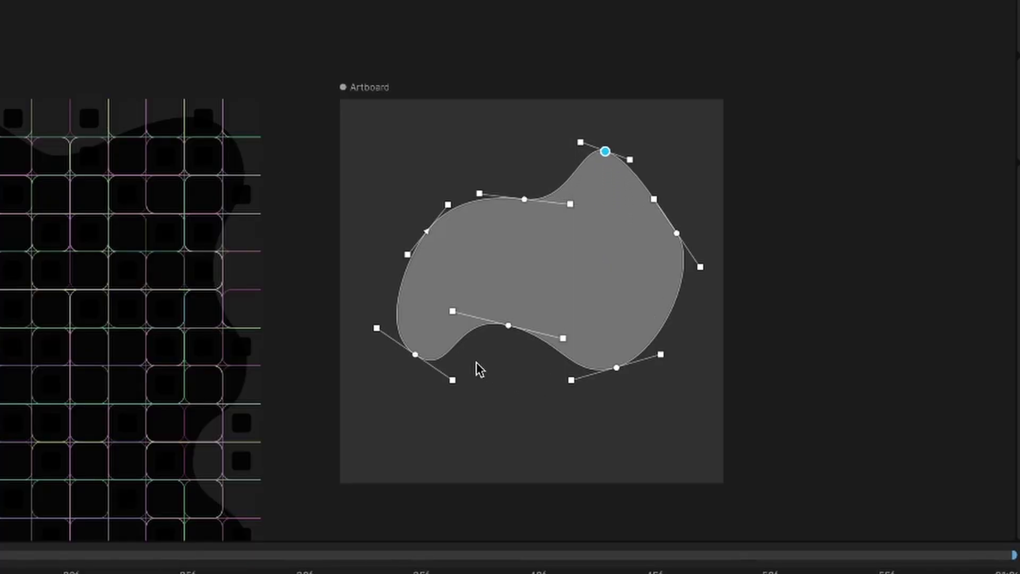
- Raise the shape's lower-right vertex until it lies above the lower-middle vertex
click(616, 367)
key(shift+Up)
key(shift+Up)
key(shift+Up)
key(shift+Up)
key(shift+Up)
key(shift+Up)
key(shift+Up)
key(shift+Up)
key(shift+Up)
key(shift+Up)
key(shift+Up)
key(shift+Up)
key(shift+Up)
key(shift+Up)
key(shift+Up)
key(shift+Up)
key(shift+Up)
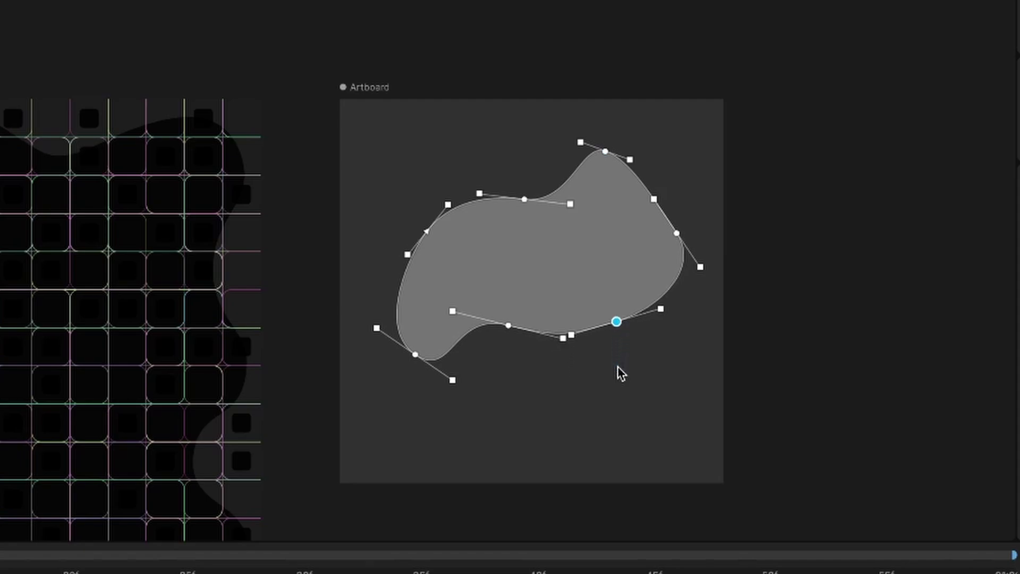
key(shift+Up)
key(shift+Up)
key(shift+Up)
key(shift+Up)
key(shift+Up)
key(shift+Up)
key(shift+Up)
key(shift+Up)
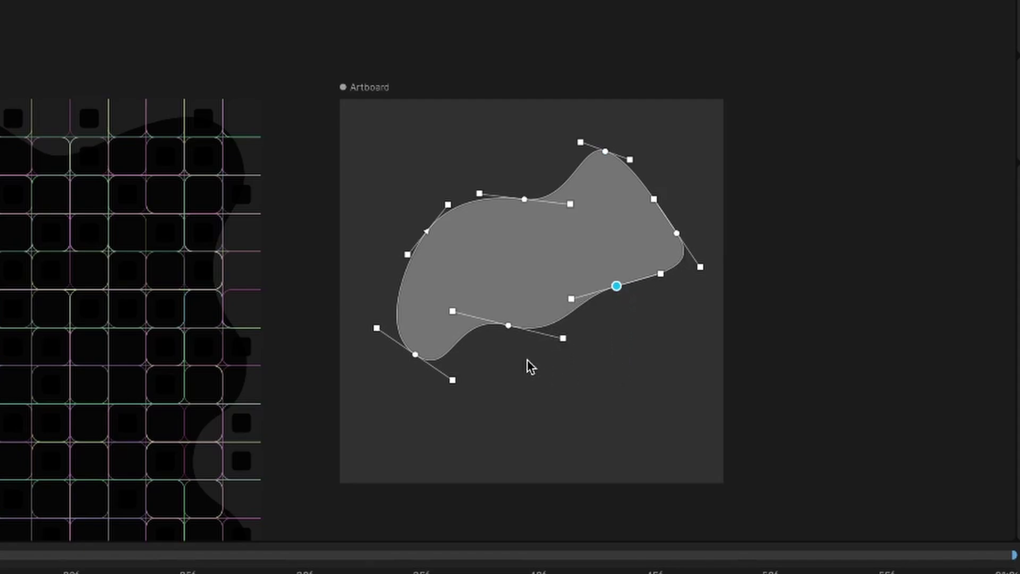
- Raise the shape's lower-middle and lower-left vertices and finish editing the path
key(shift+Up)
key(shift+Up)
key(shift+Up)
key(shift+Up)
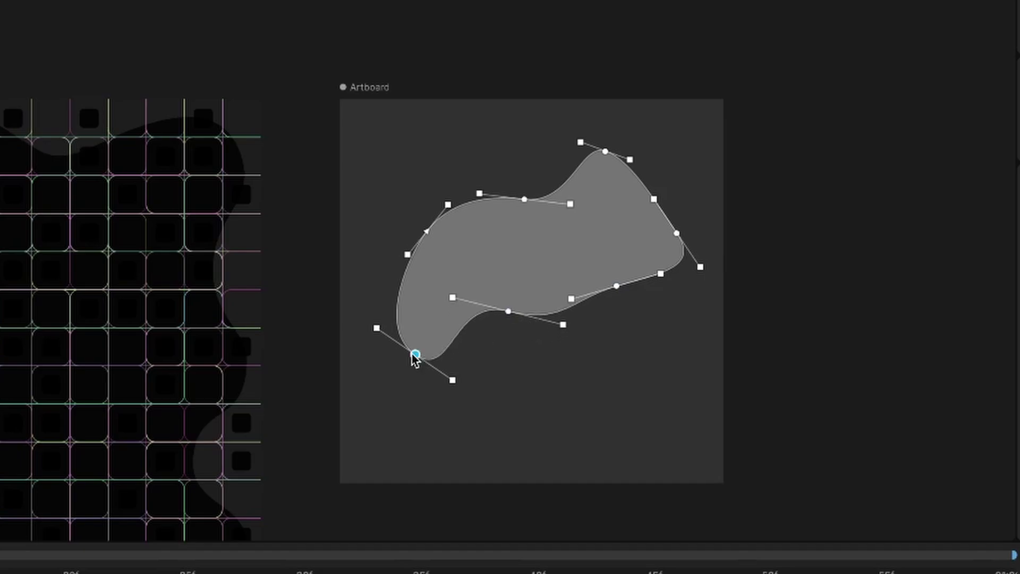
key(shift+Up)
key(shift+Up)
key(shift+Up)
key(shift+Up)
key(shift+Up)
key(shift+Up)
key(shift+Up)
key(shift+Up)
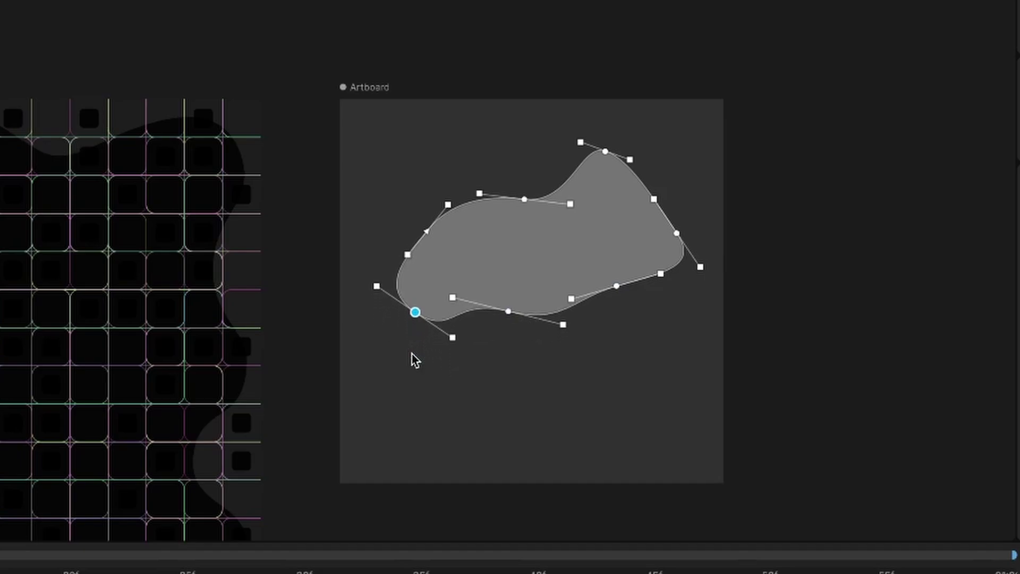
key(Escape)
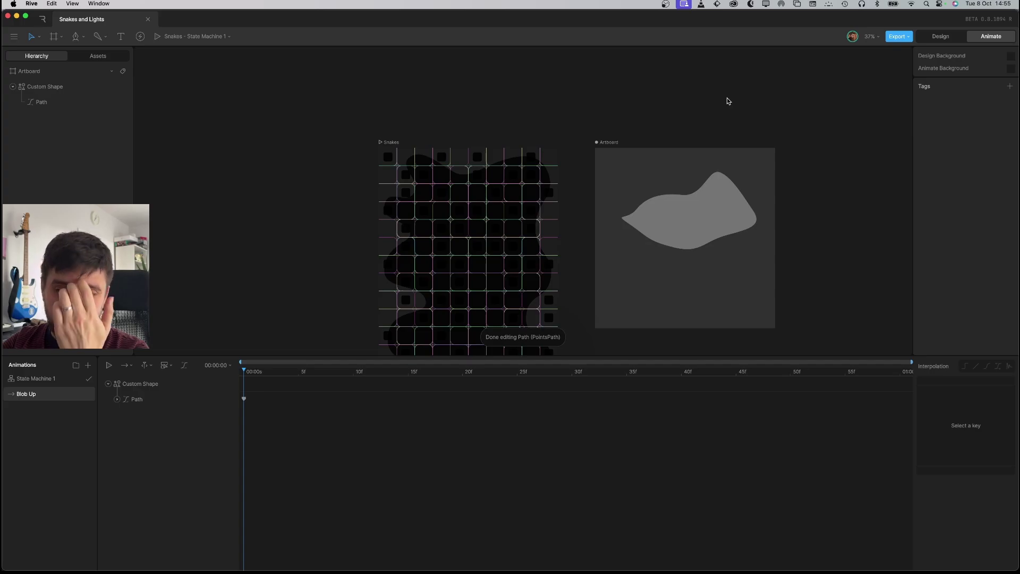
- Review the Blob Down, Blob Left and Blob Right timelines of the Snakes artboard
click(391, 142)
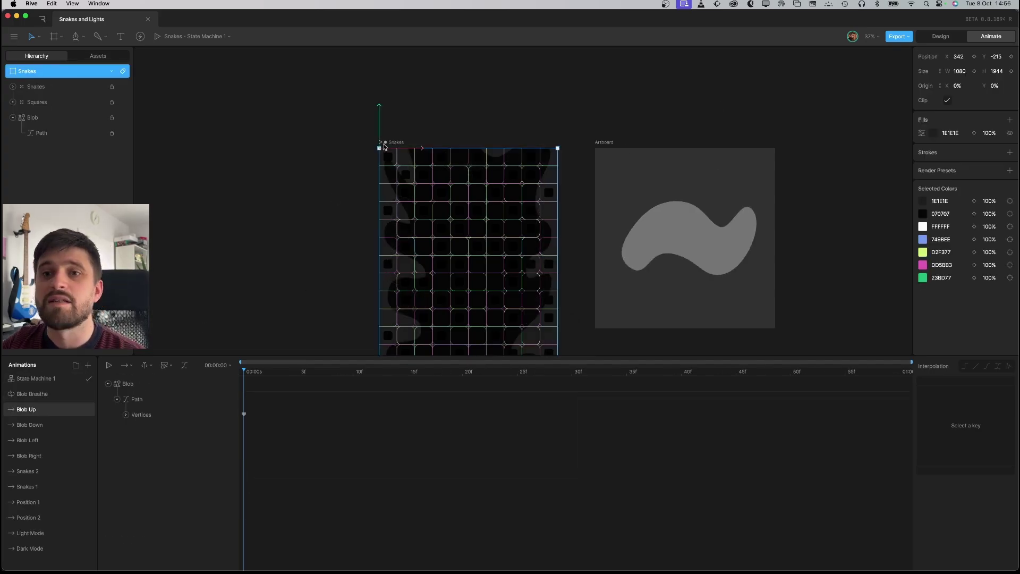
click(63, 425)
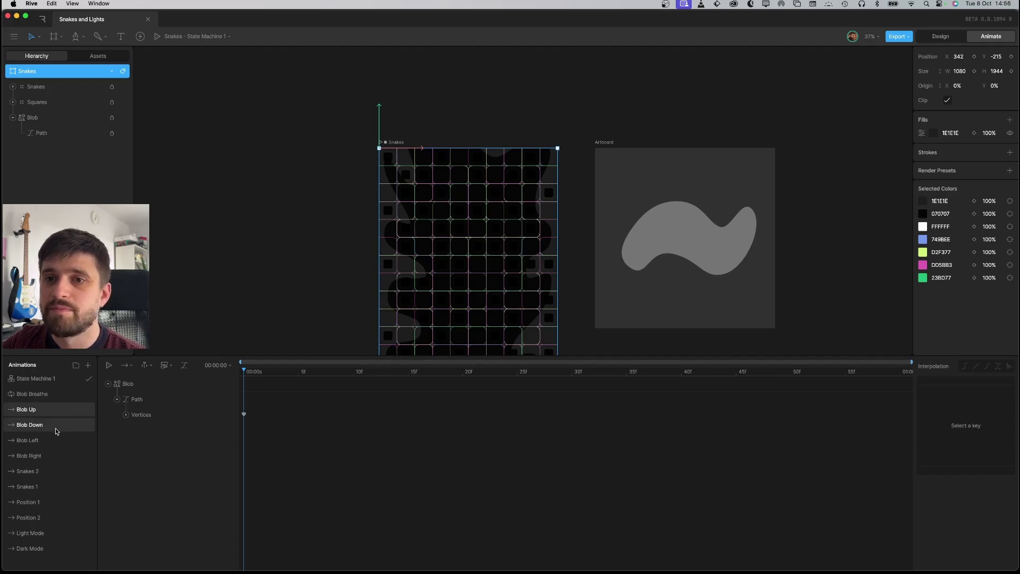
click(47, 442)
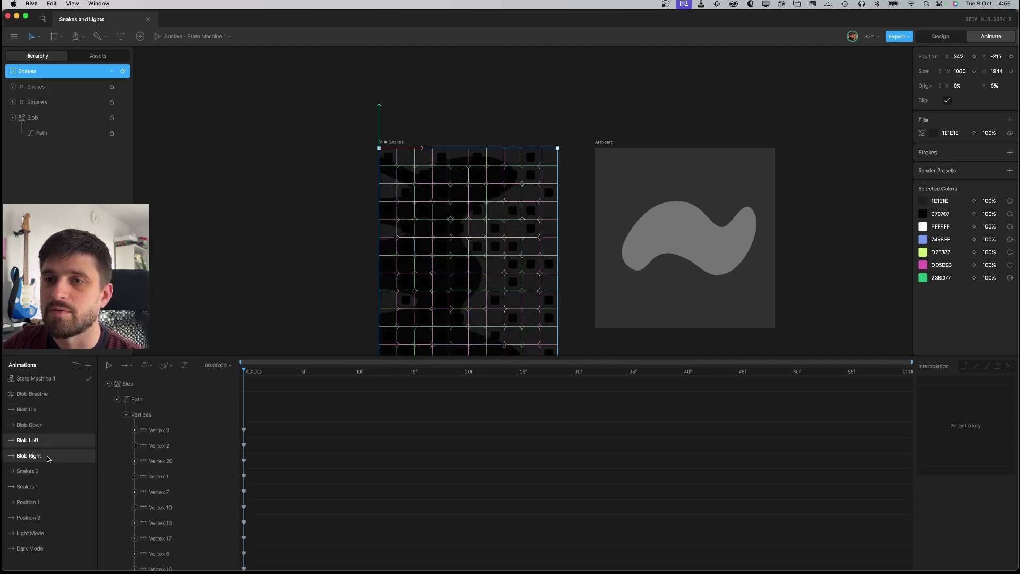
click(47, 456)
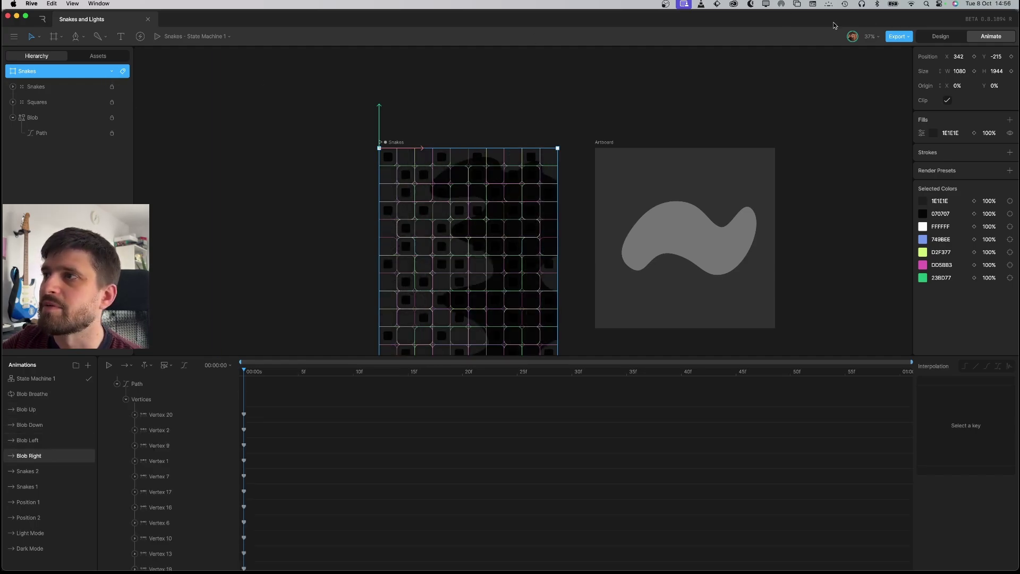
- In Design mode, set the Snakes artboard's fill to light grey D3D3D3
click(942, 35)
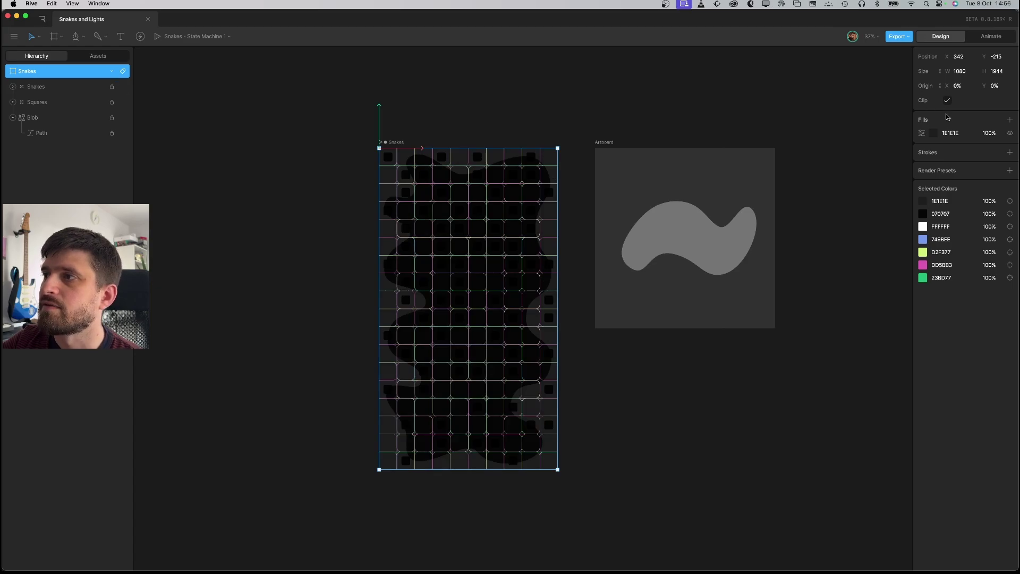
click(934, 134)
drag(881, 177, 785, 157)
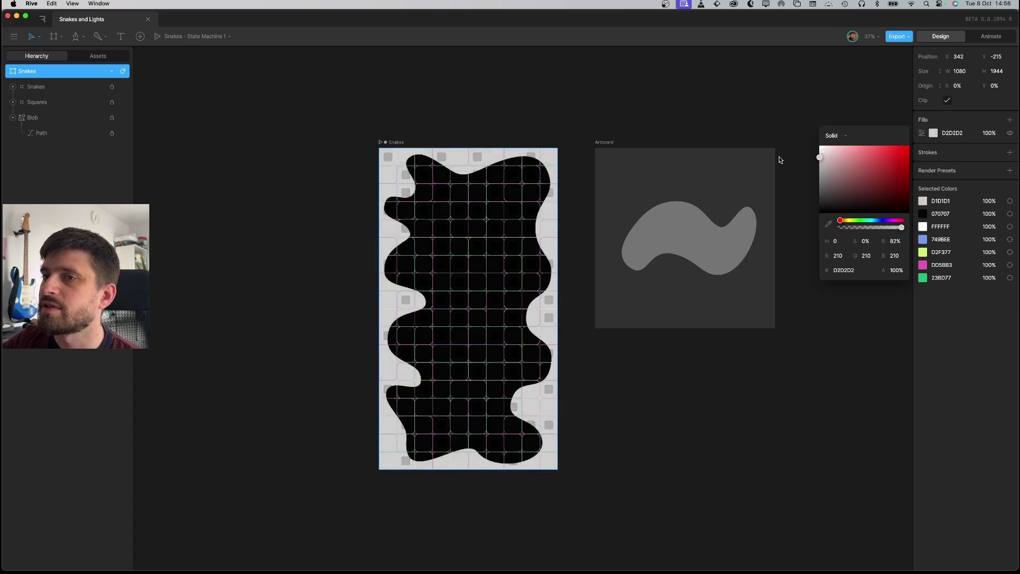
- Return to Animate mode and hide the Squares and Snakes groups so only the blob is shown
click(991, 37)
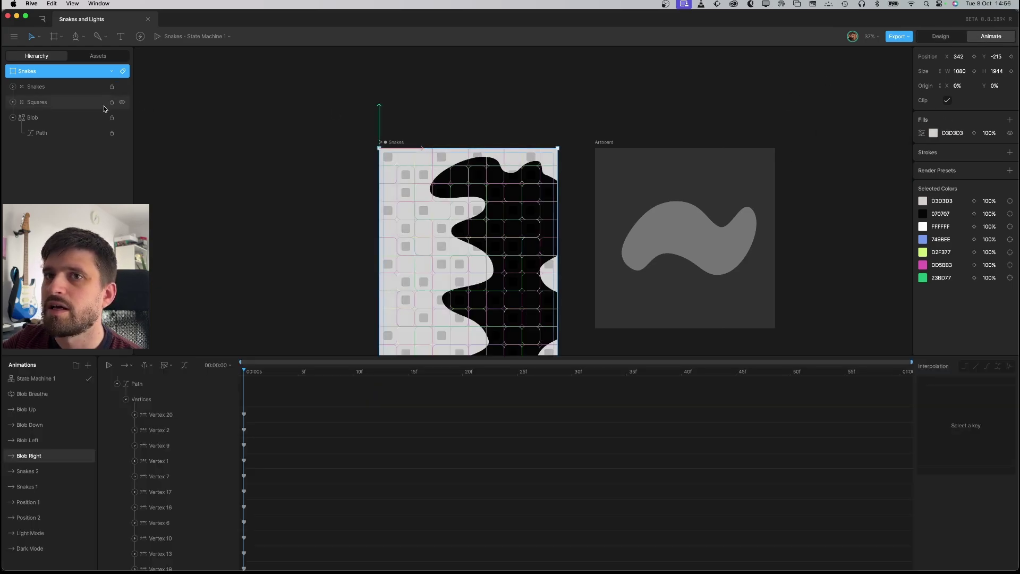
click(122, 102)
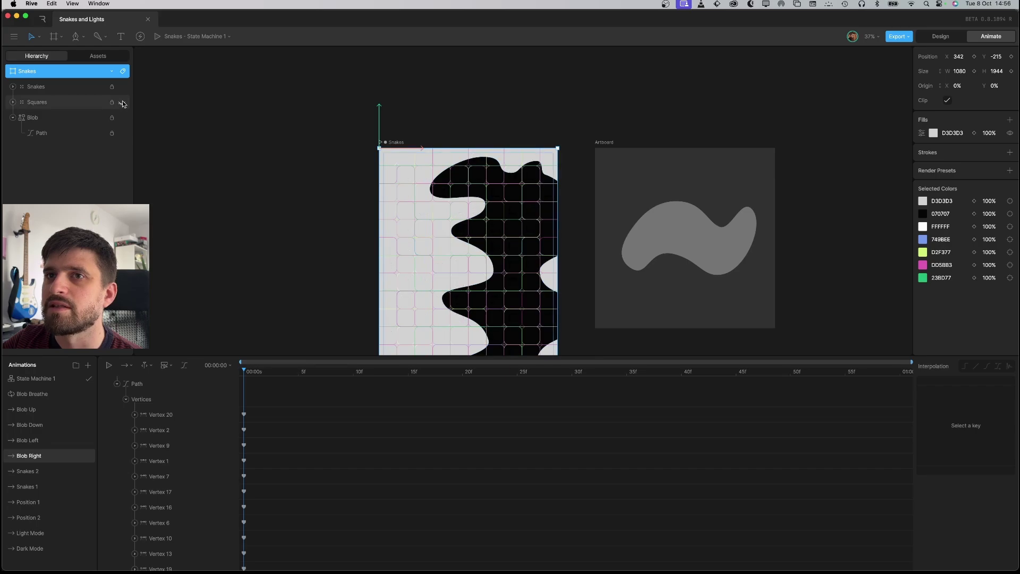
click(122, 87)
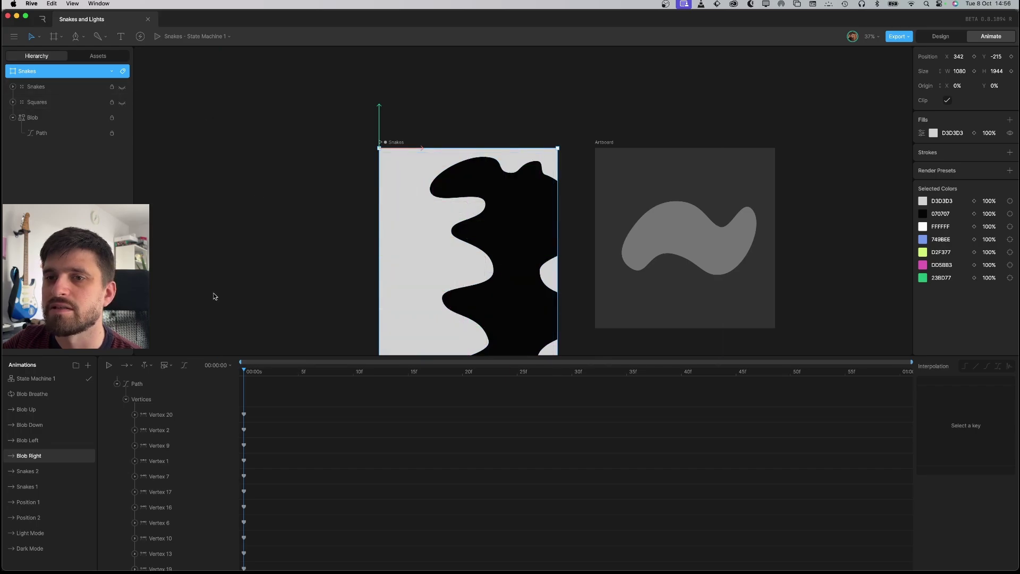
- Compare the blob's pose in the Blob Left, Blob Right, Blob Down and Blob Up timelines and open State Machine 1
click(37, 440)
click(32, 455)
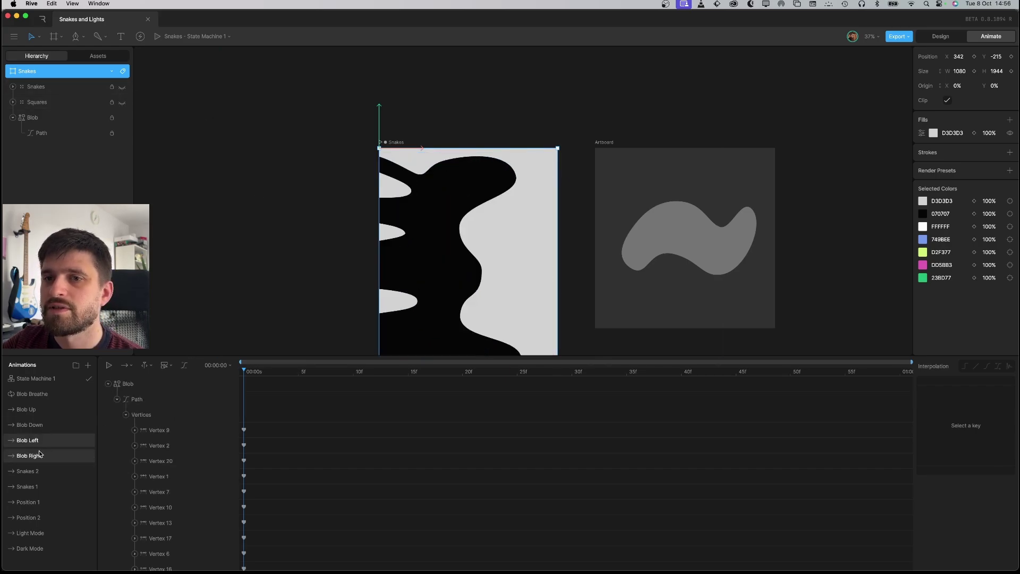
click(38, 424)
click(39, 409)
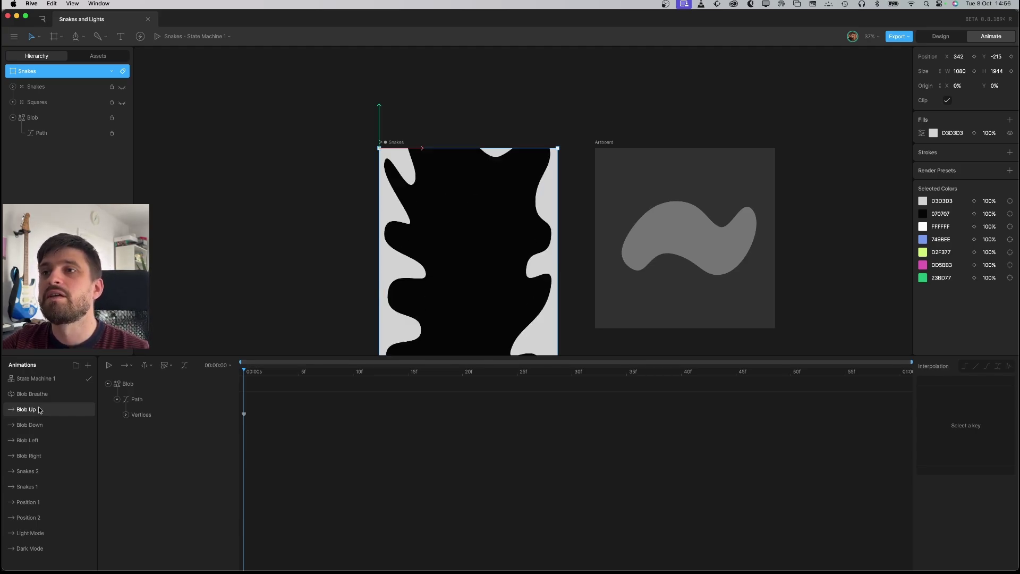
click(44, 379)
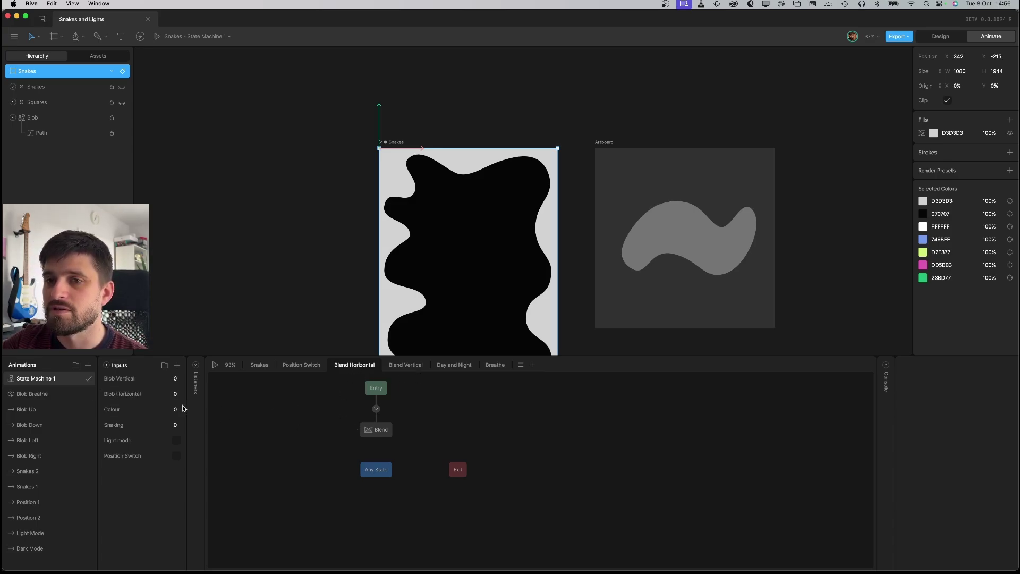
- Add the Blob Left timeline to the Blend Horizontal layer and convert it to a blend state driven by the Blob Horizontal input
drag(32, 440, 460, 422)
click(463, 421)
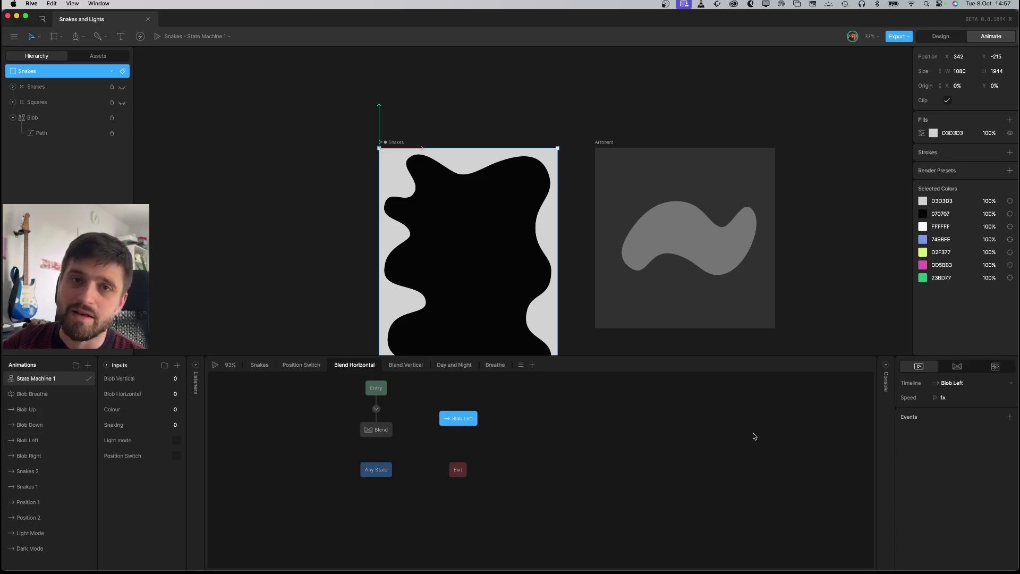
click(959, 367)
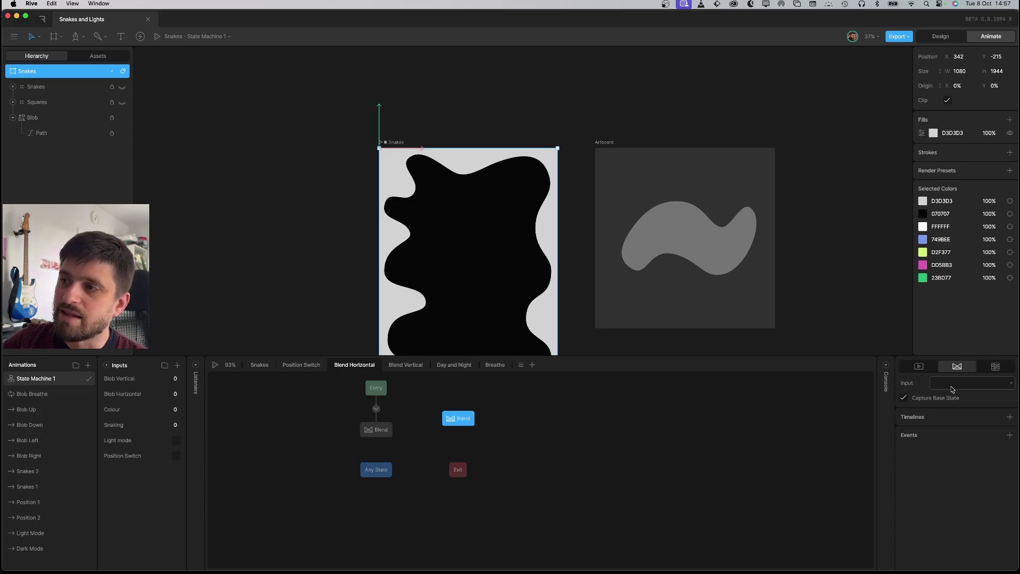
click(943, 385)
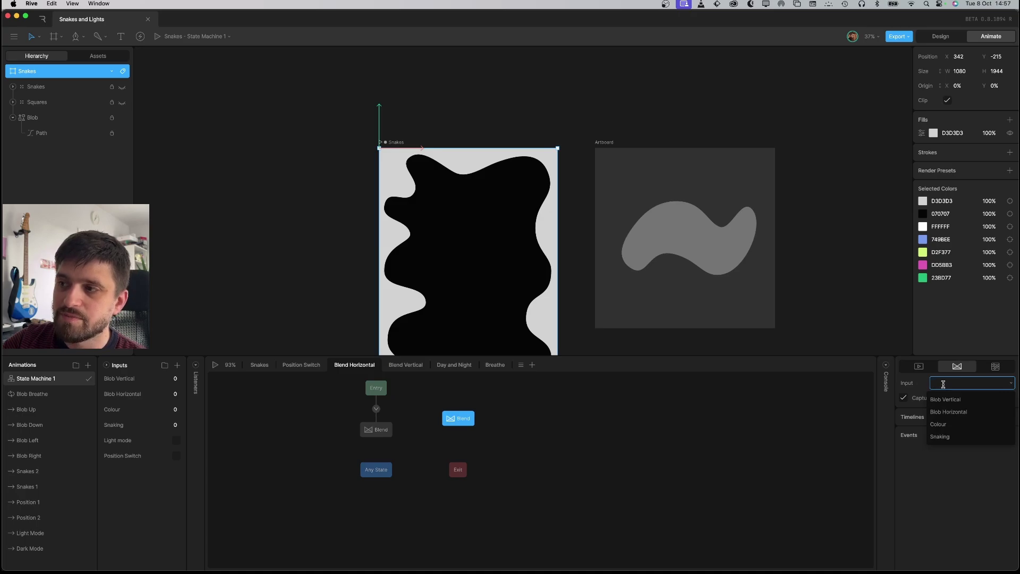
click(947, 412)
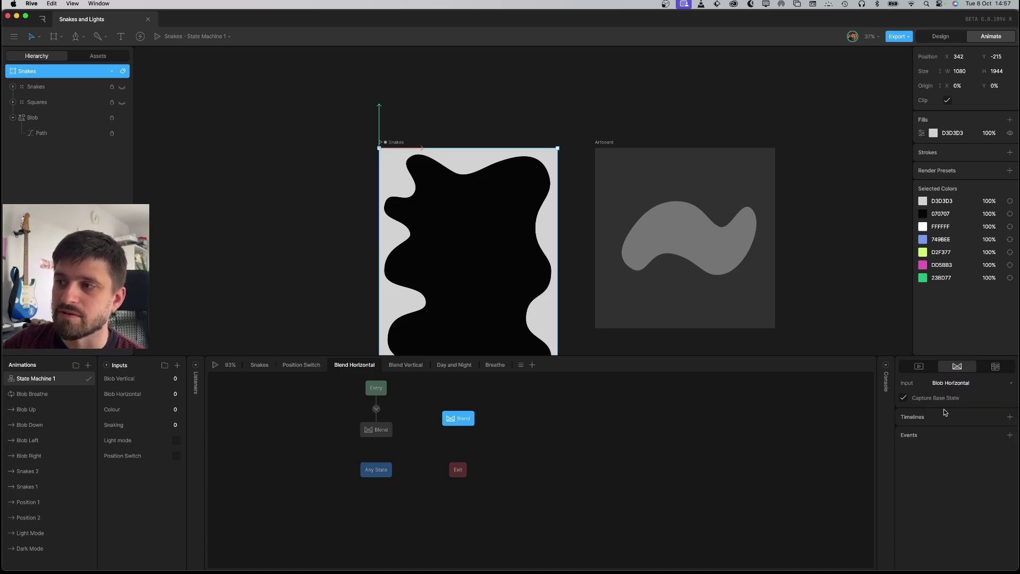
- Add two timelines to the new blend state, Blob Left at 0 and Blob Right at 100
click(1011, 418)
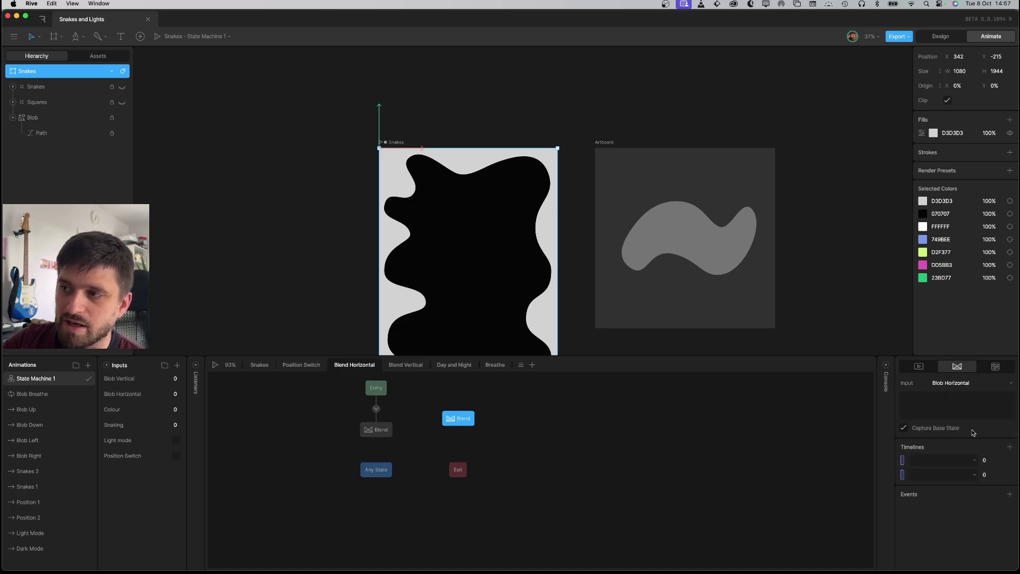
click(963, 461)
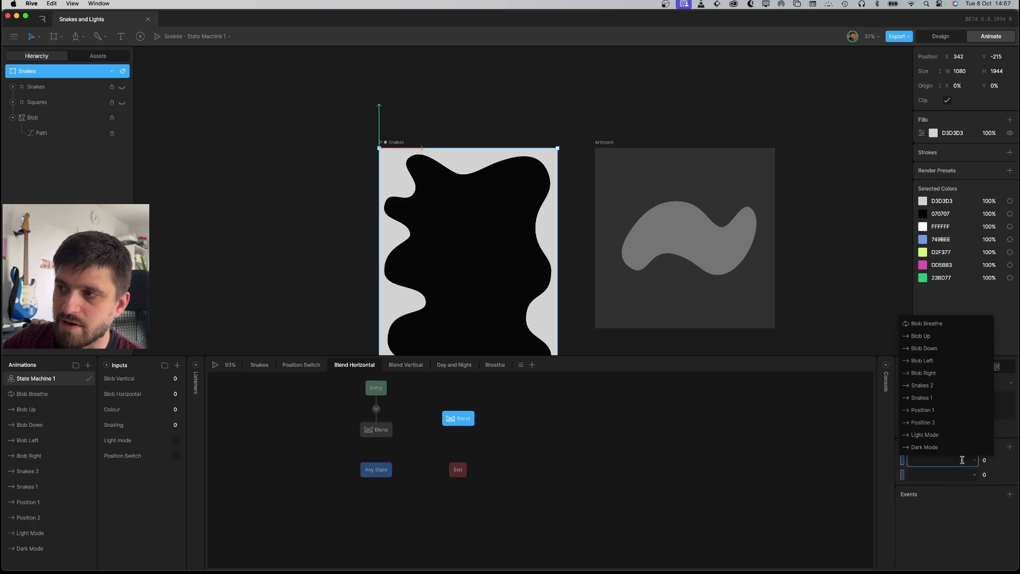
click(934, 362)
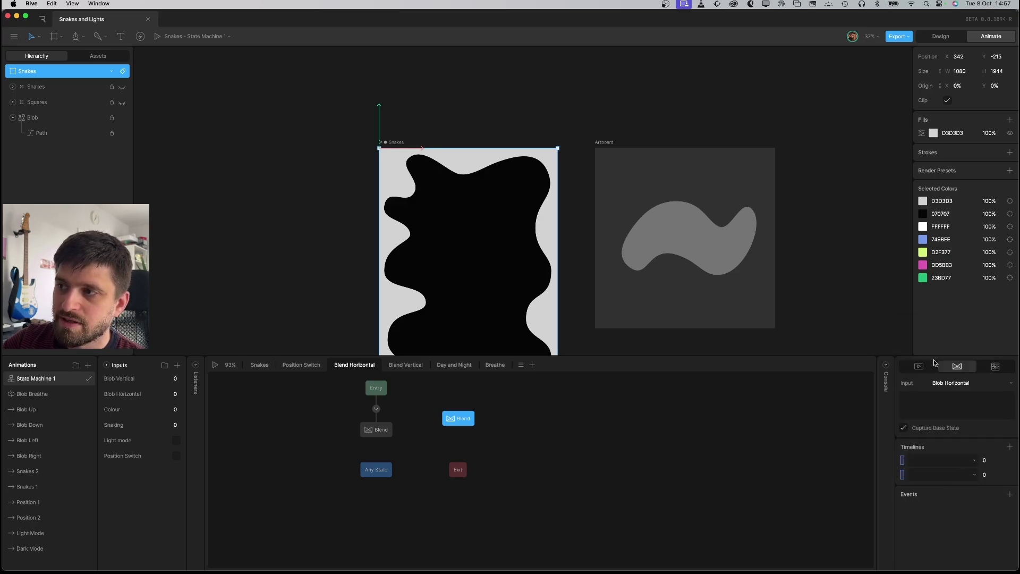
click(944, 481)
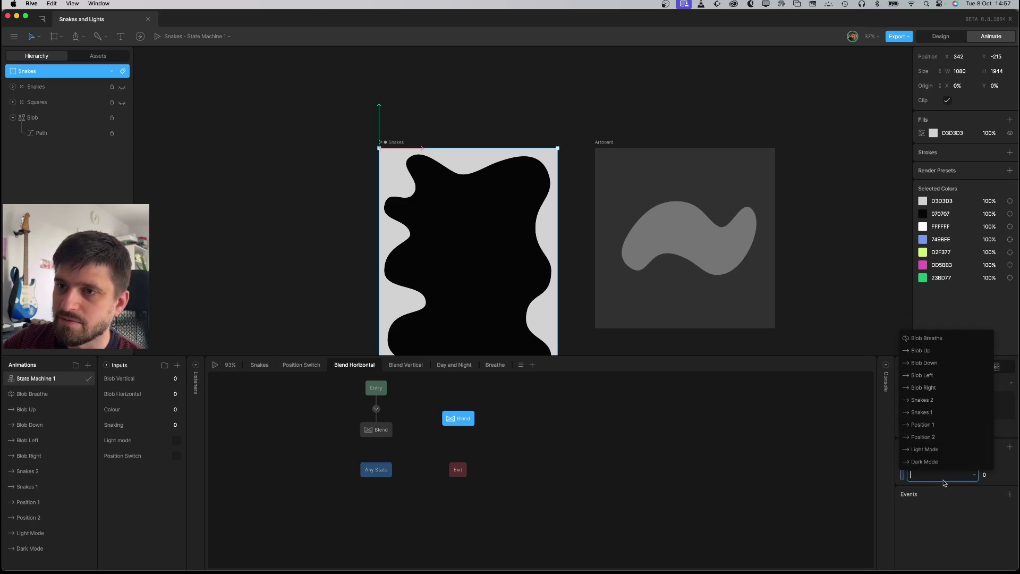
click(942, 388)
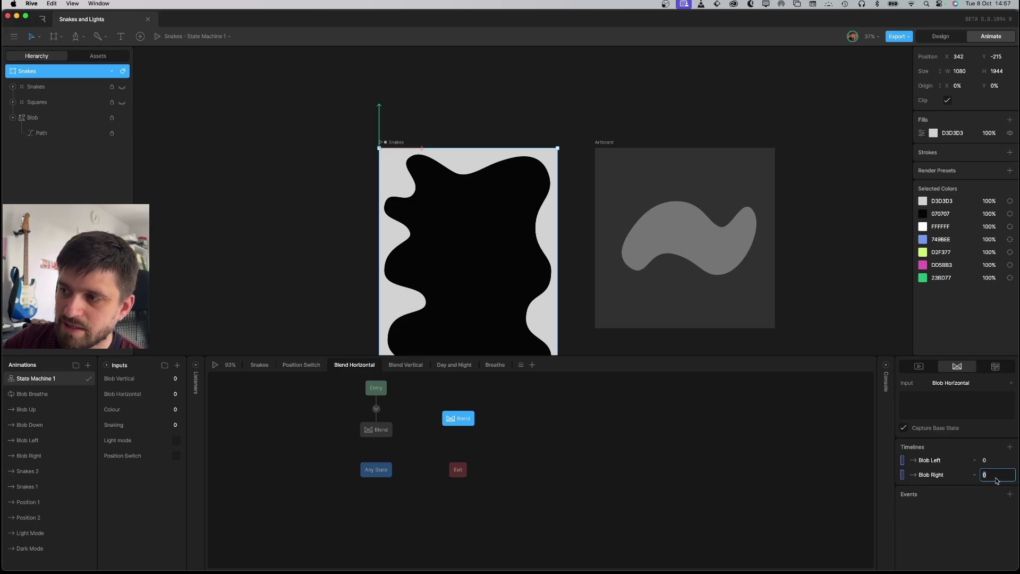
key(Return)
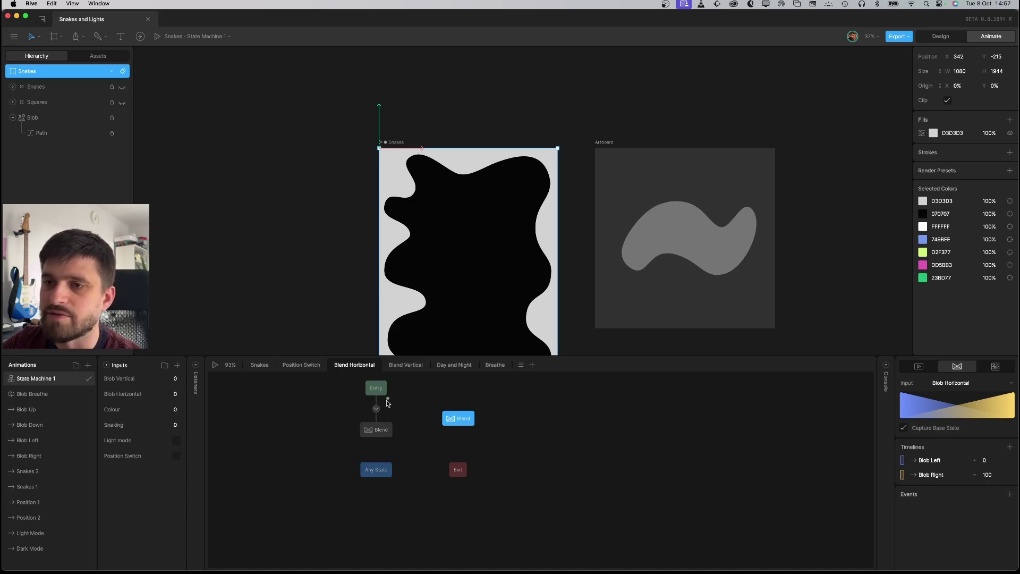
- Delete the unconnected duplicate blend state from the Blend Horizontal layer, keeping the one linked to Entry
drag(385, 398, 387, 434)
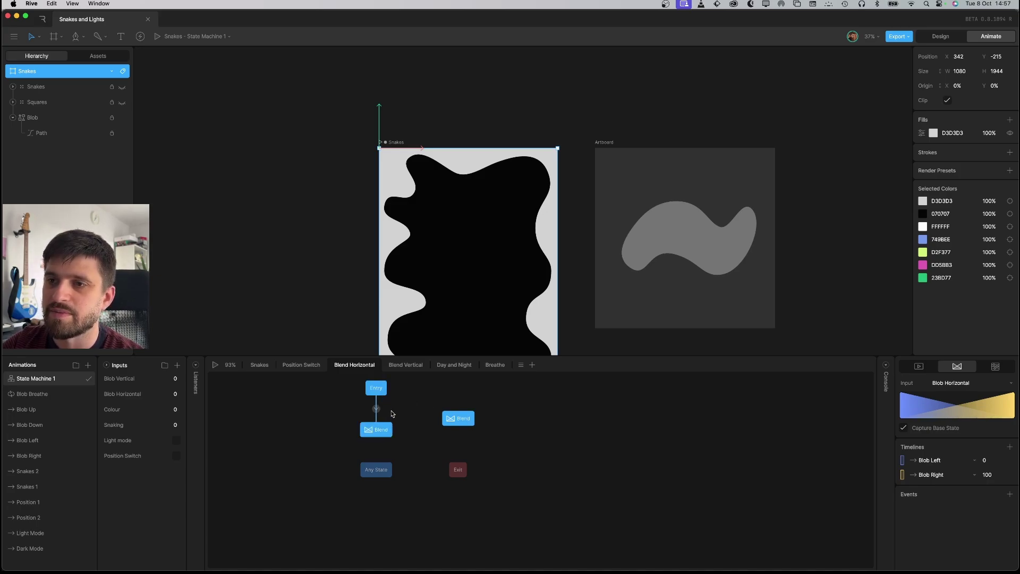
click(468, 418)
key(Delete)
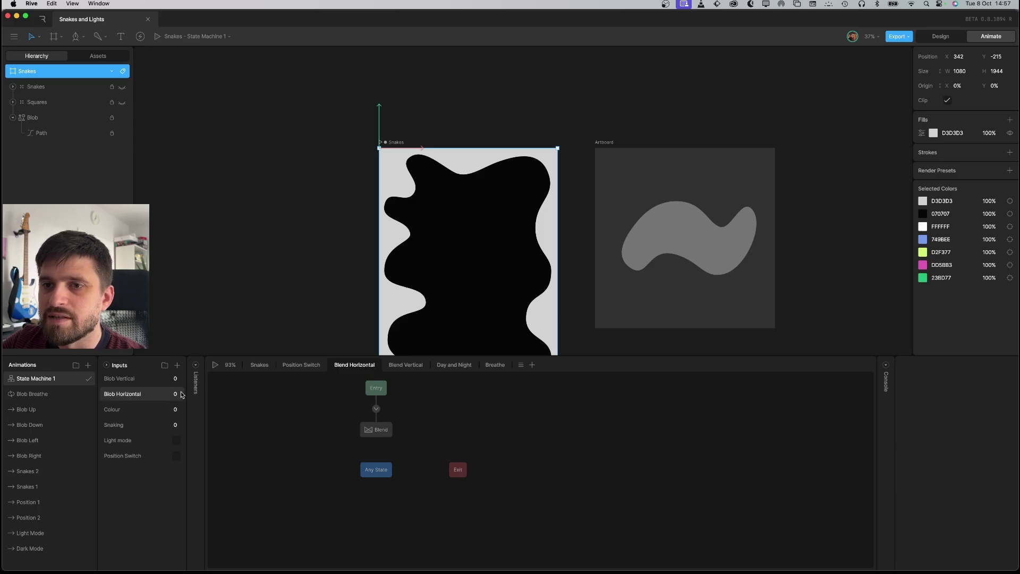
- Play State Machine 1, vary the Blob Horizontal input to test its blend, and set Blob Vertical to 80
click(215, 365)
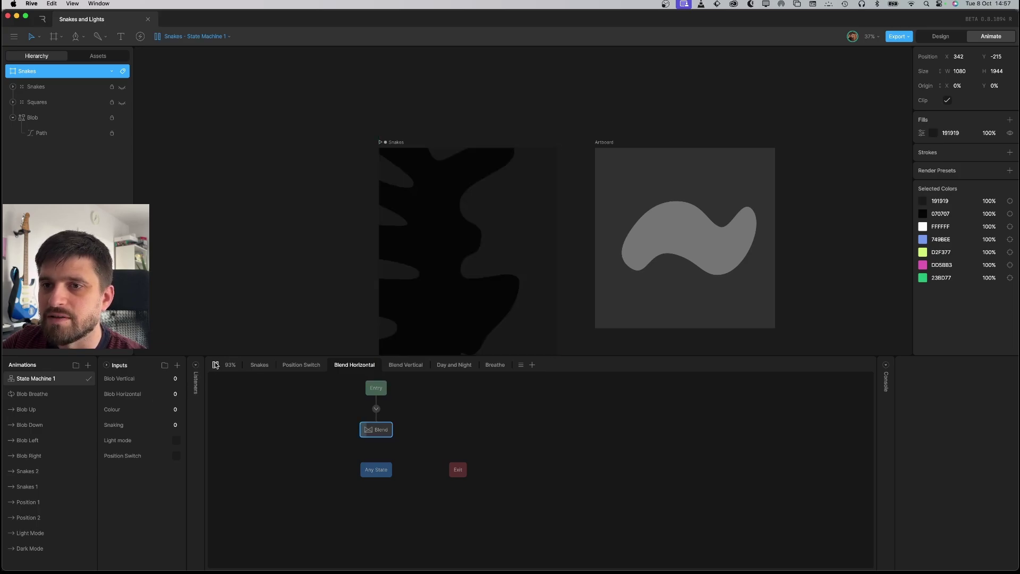
click(171, 393)
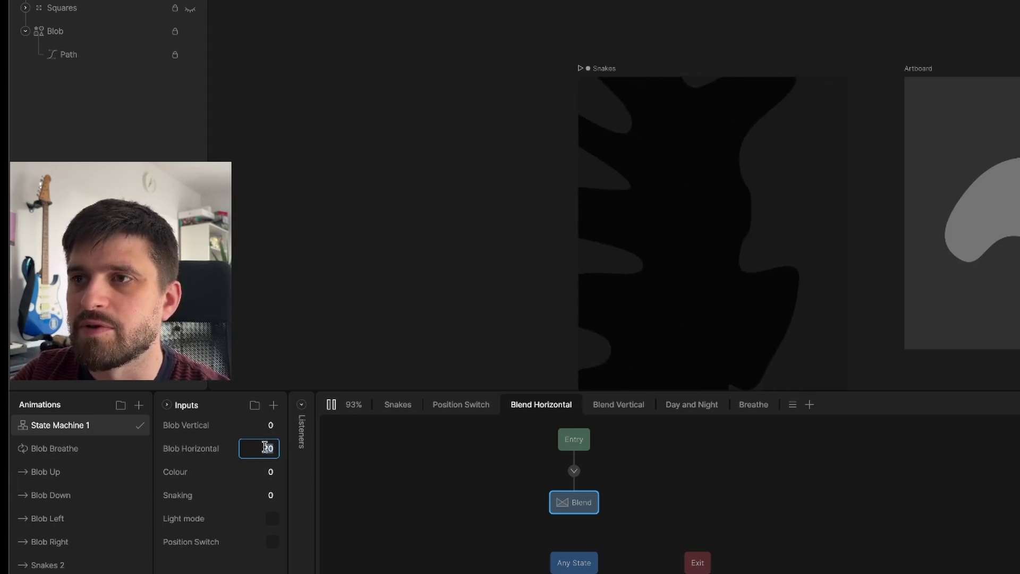
key(Return)
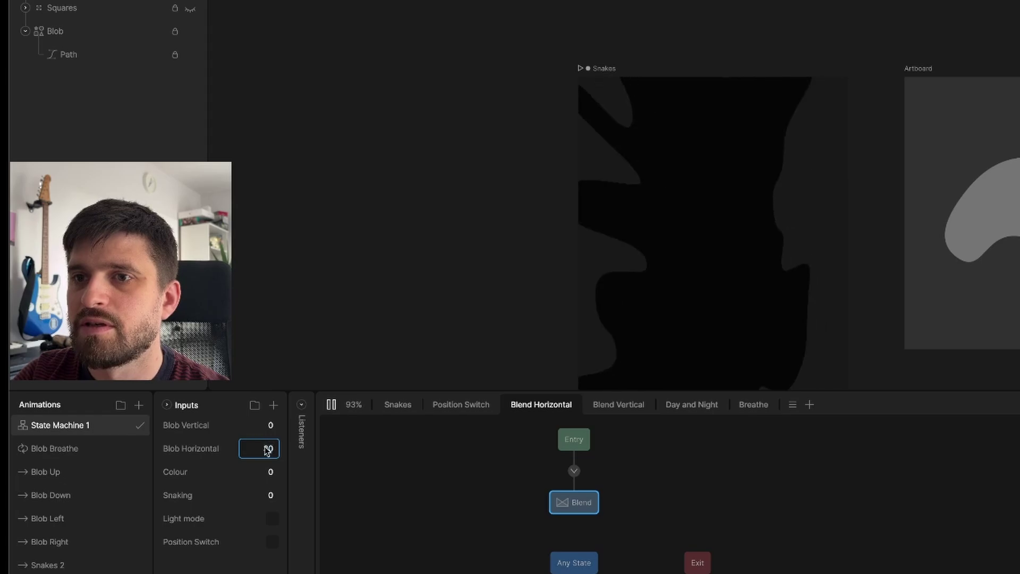
click(260, 423)
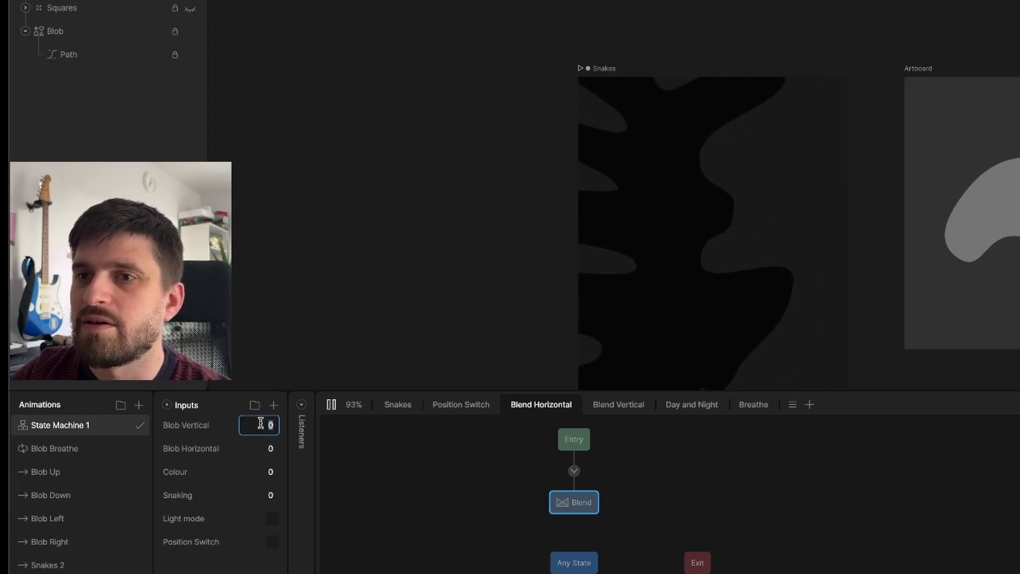
text(80)
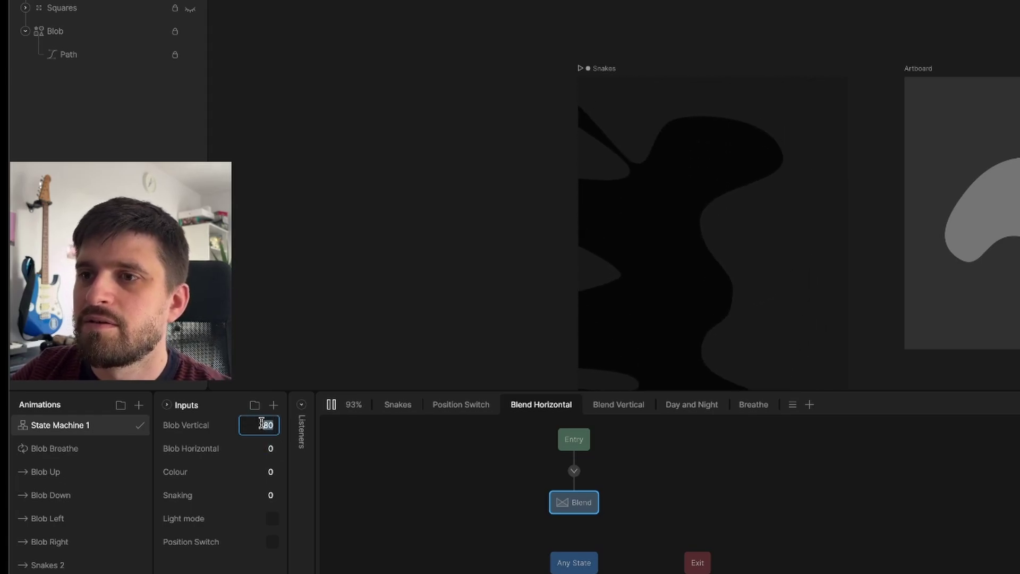
- Open the Blend Vertical layer's blend state and vary the Blob Vertical input down and up to preview blending between Blob Up and Blob Down
click(619, 405)
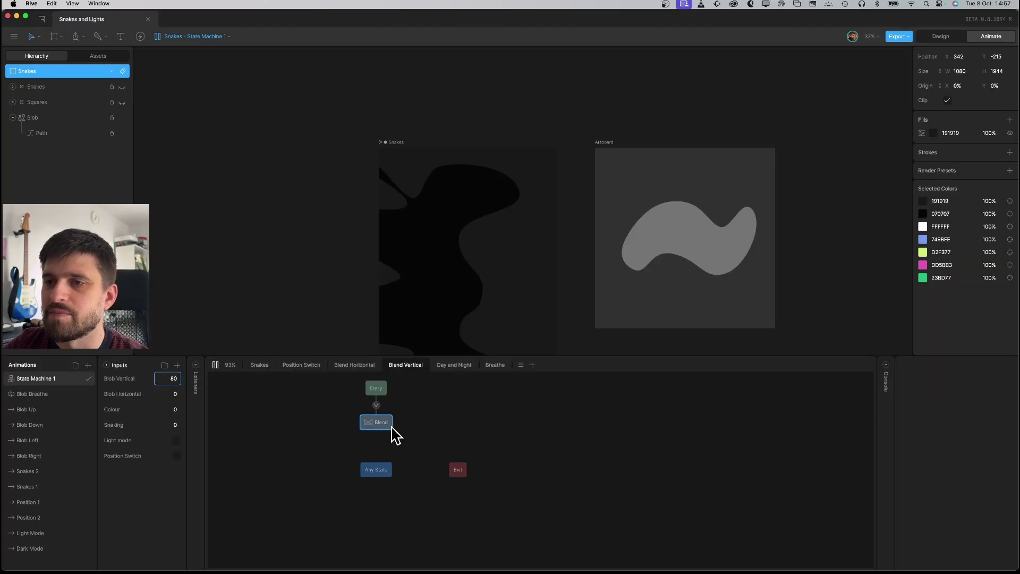
click(388, 425)
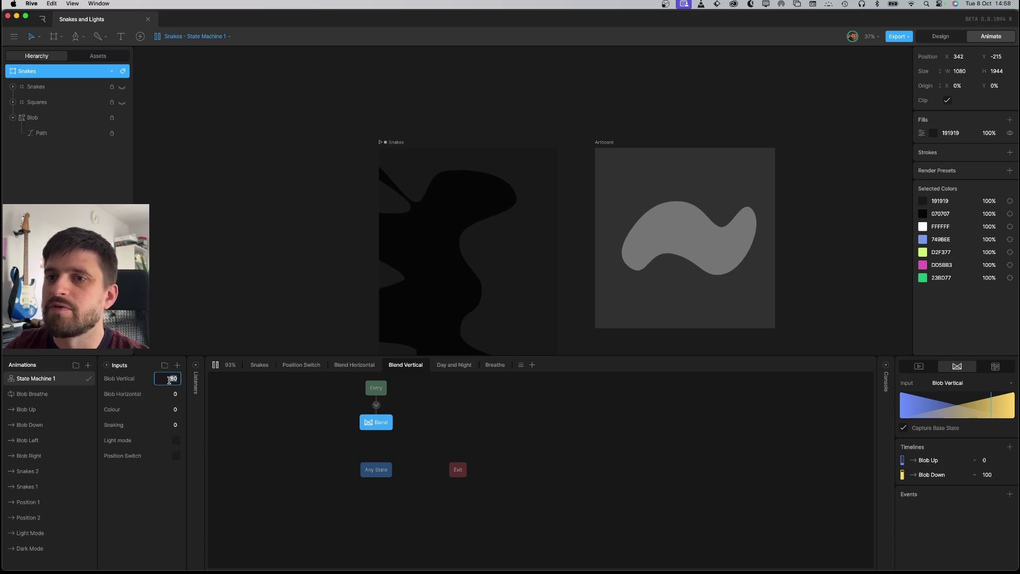
key(shift+Down)
key(shift+Down)
key(shift+Down)
key(shift+Down)
key(shift+Down)
key(shift+Down)
key(shift+Up)
key(shift+Up)
key(shift+Up)
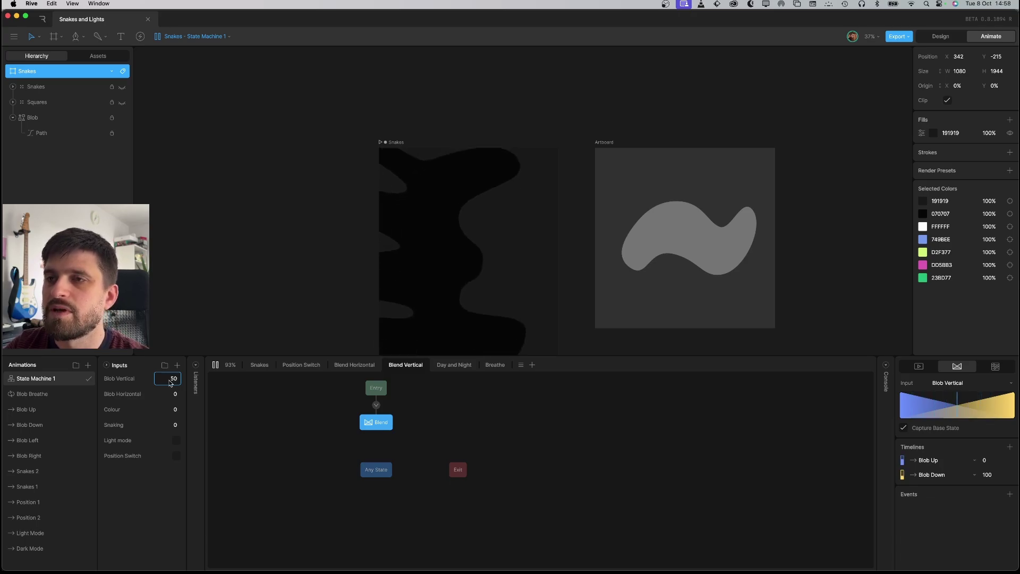
key(shift+Up)
key(shift+Up)
key(shift+Up)
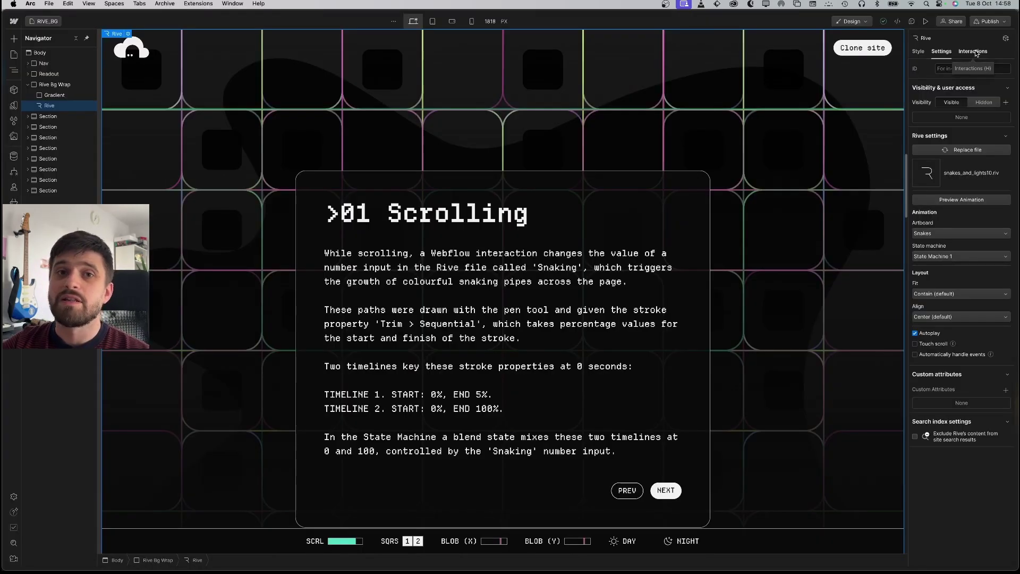
- In Webflow, open the Mouse Movement animation used by the page's Mouse move in viewport trigger
click(974, 52)
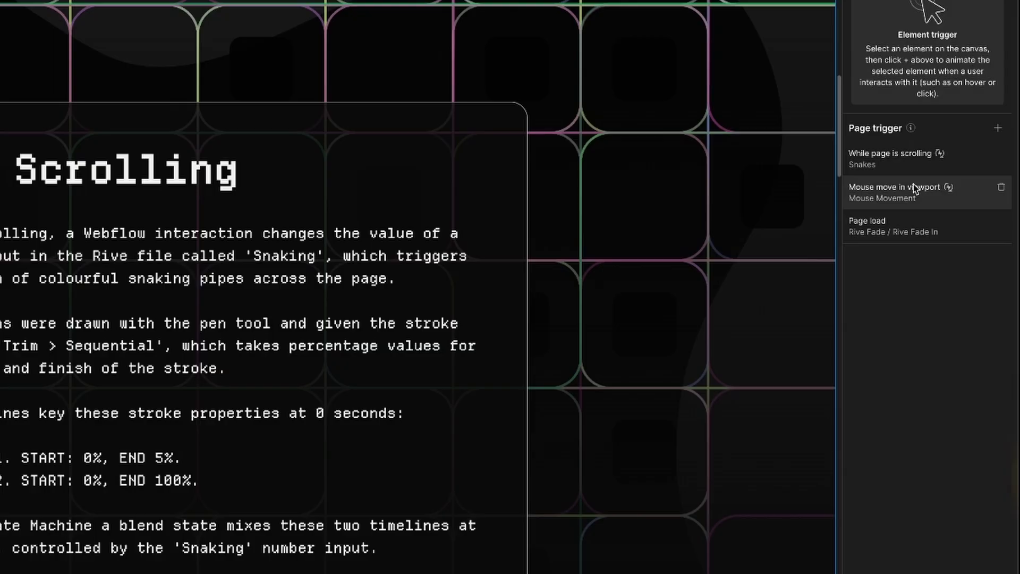
click(956, 222)
scroll(916, 183, down, 1)
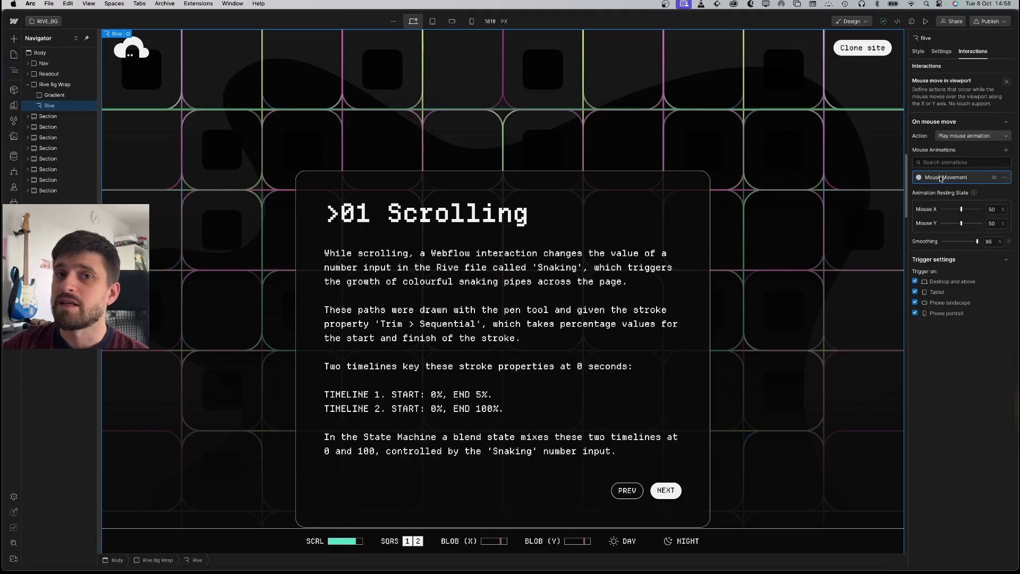
click(940, 177)
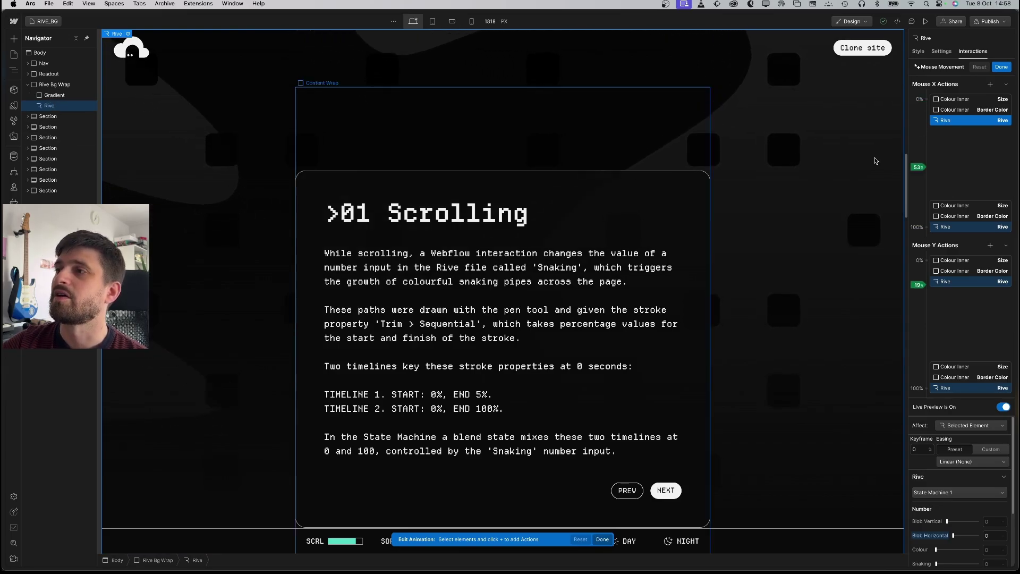
- Review the available action types and the Mouse X and Mouse Y Rive actions, preview the page, and finish editing the Mouse Movement animation
click(990, 84)
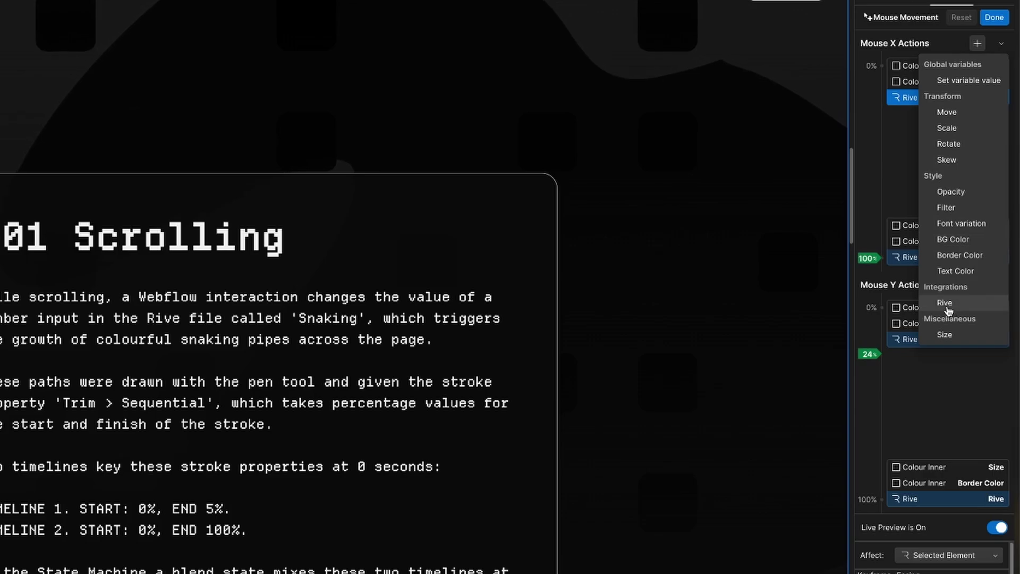
click(872, 221)
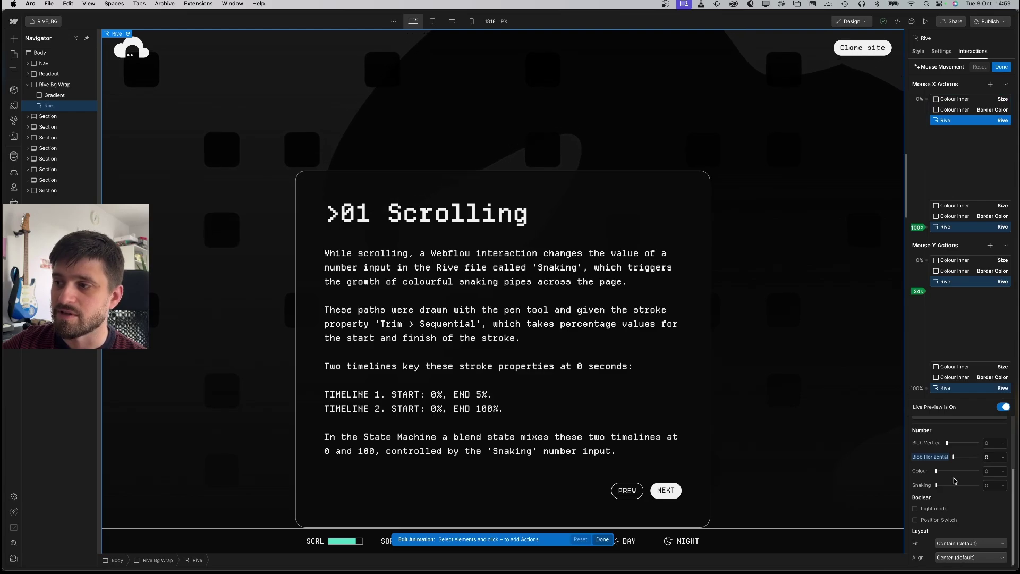
click(950, 225)
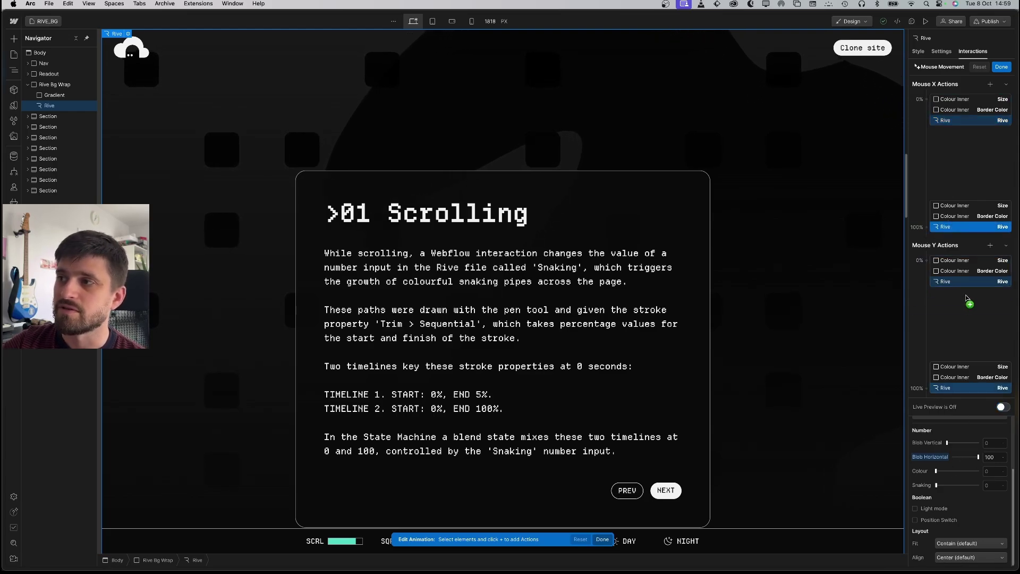
click(951, 282)
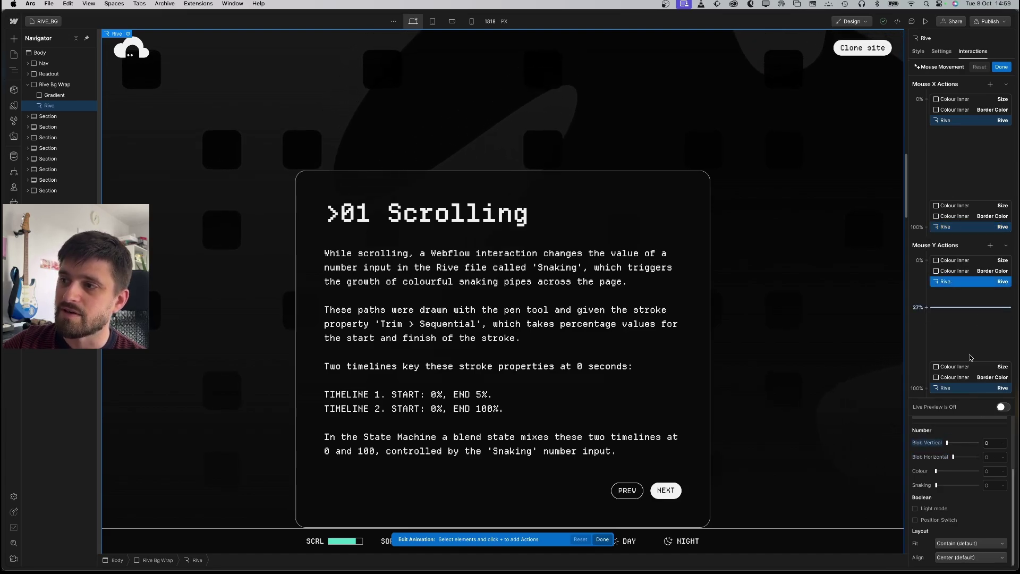
click(951, 389)
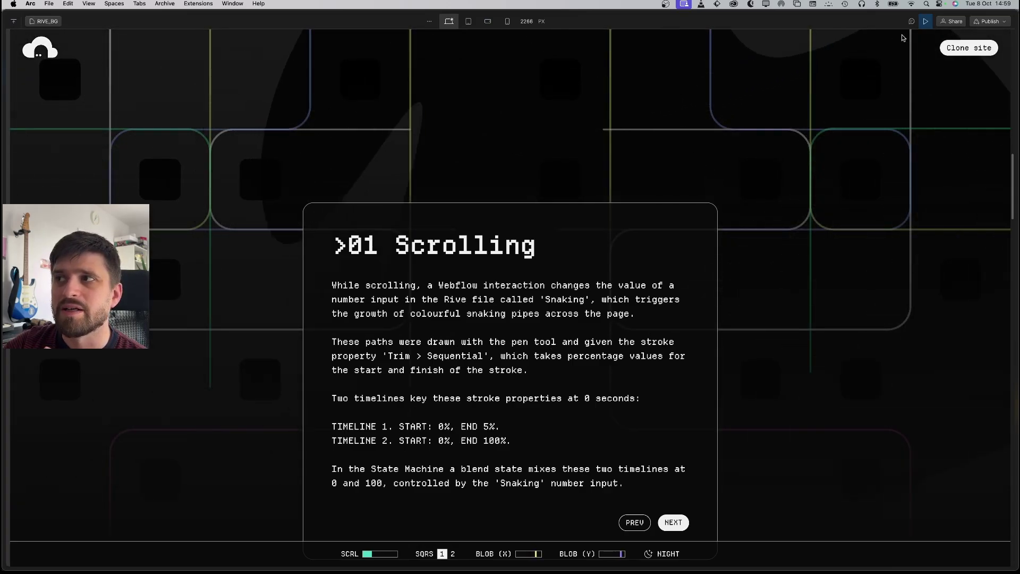
key(super+shift+p)
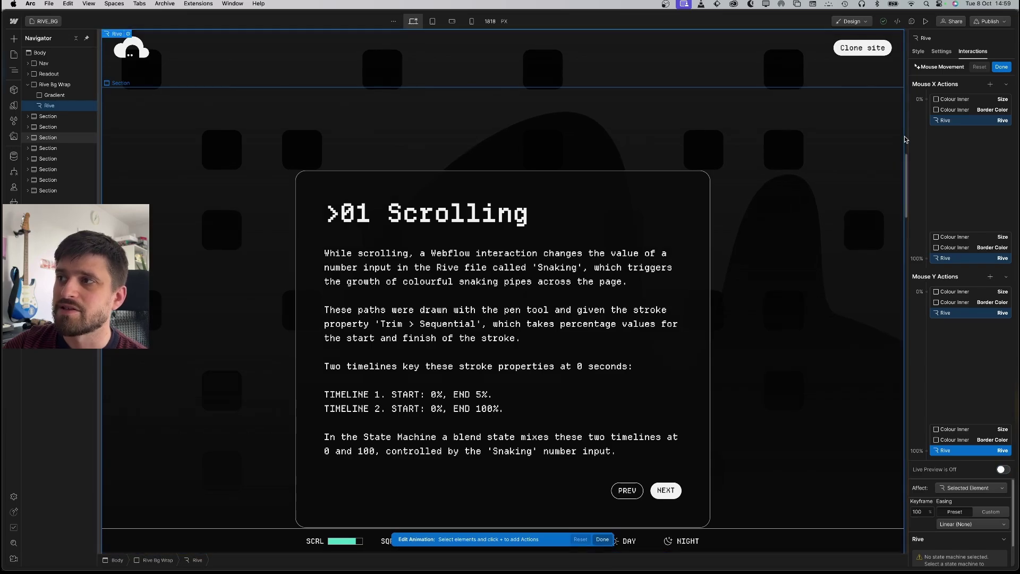
click(1001, 67)
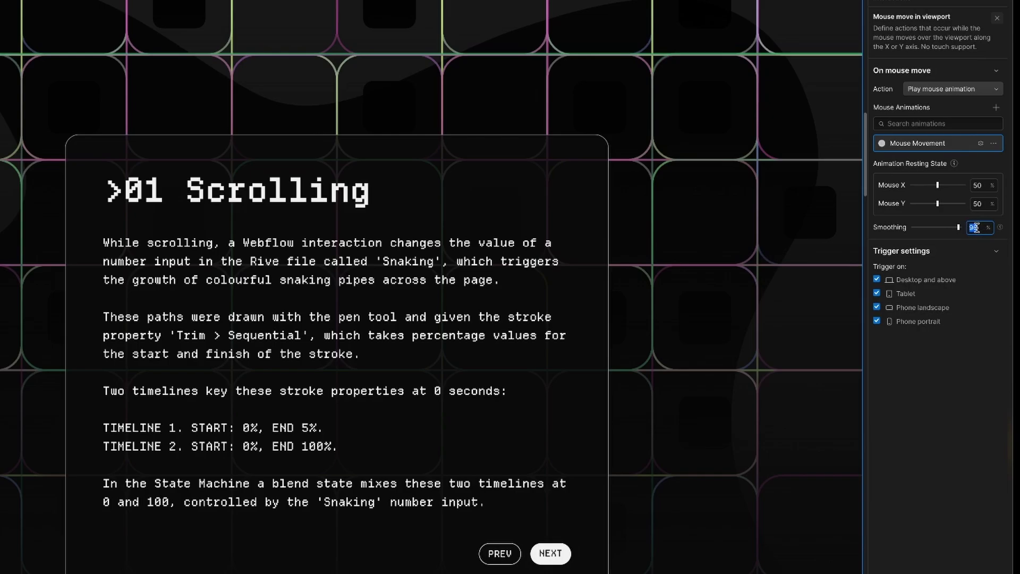
- Set the mouse animation's smoothing to 0% and preview the blob's movement on the page
text(0)
click(927, 22)
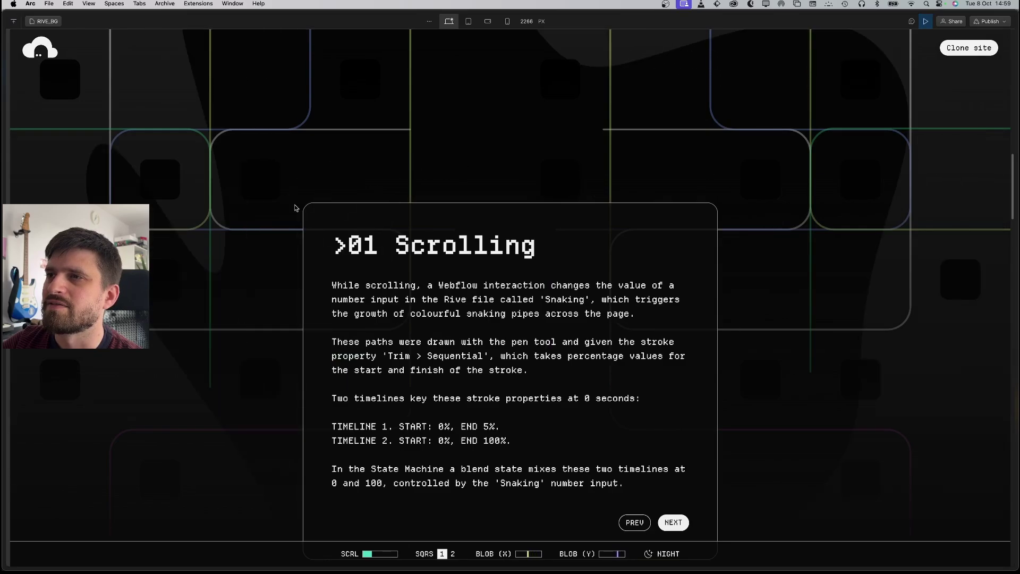
click(926, 21)
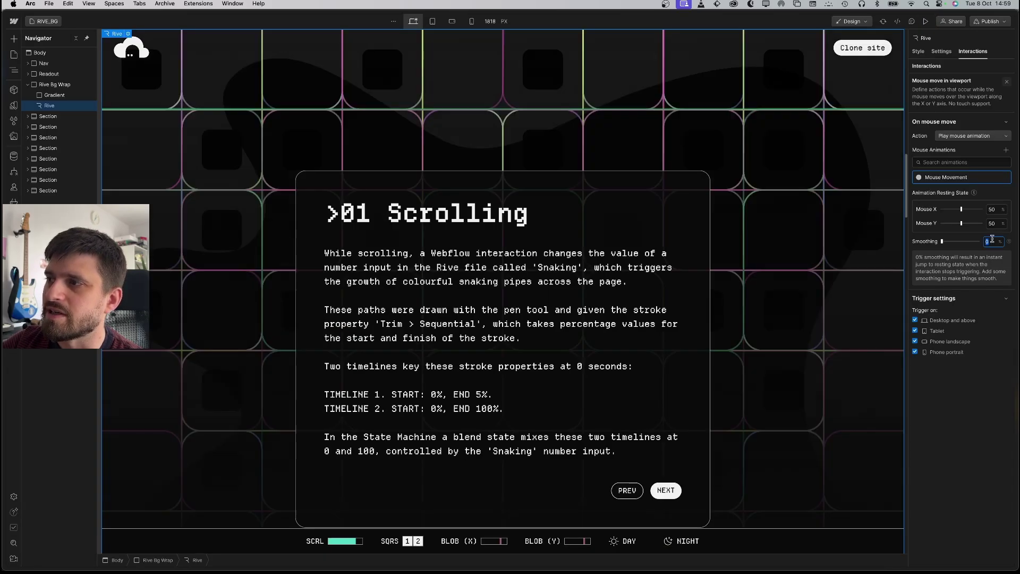
- Set the mouse animation's smoothing to 96% and preview the page again
click(988, 241)
text(96)
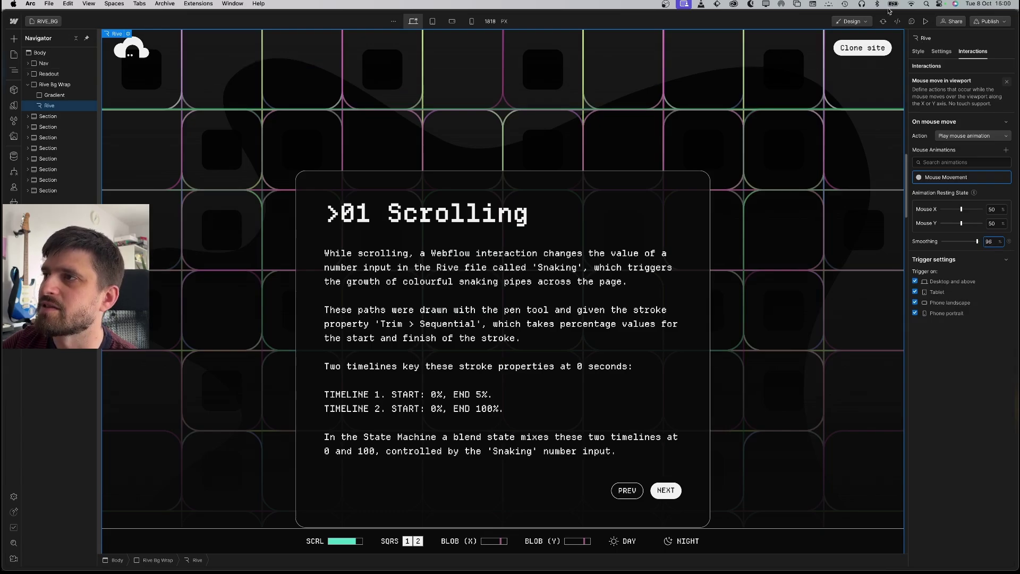
click(927, 21)
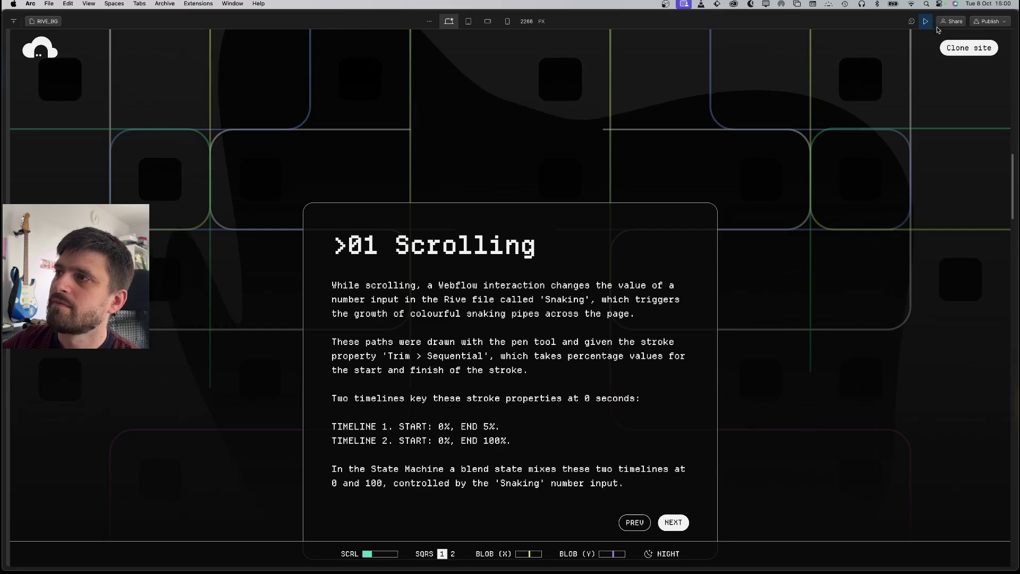
- Restart the page preview and view the RIVE_BG title and intro sections while scrolling
key(Escape)
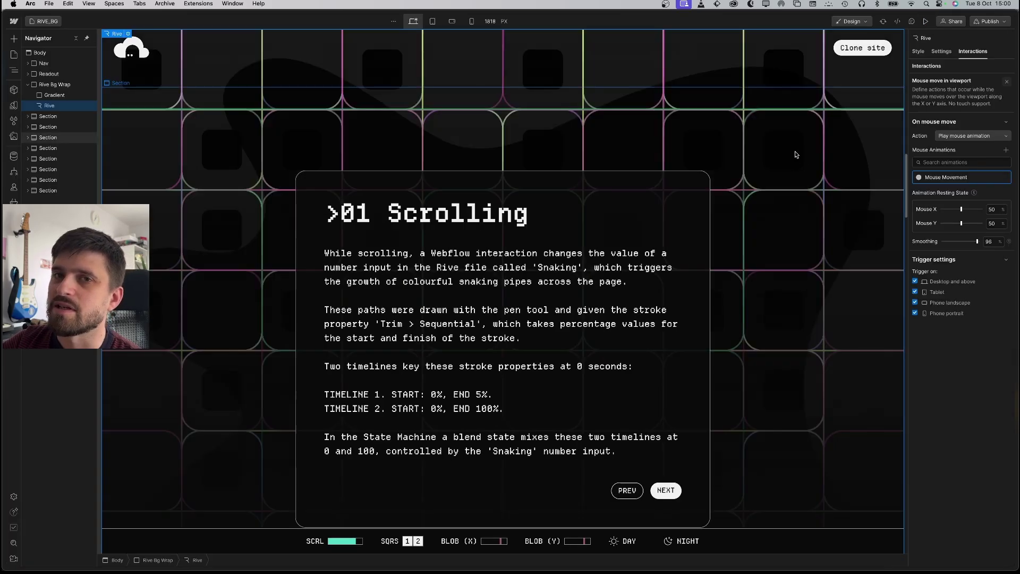
click(925, 21)
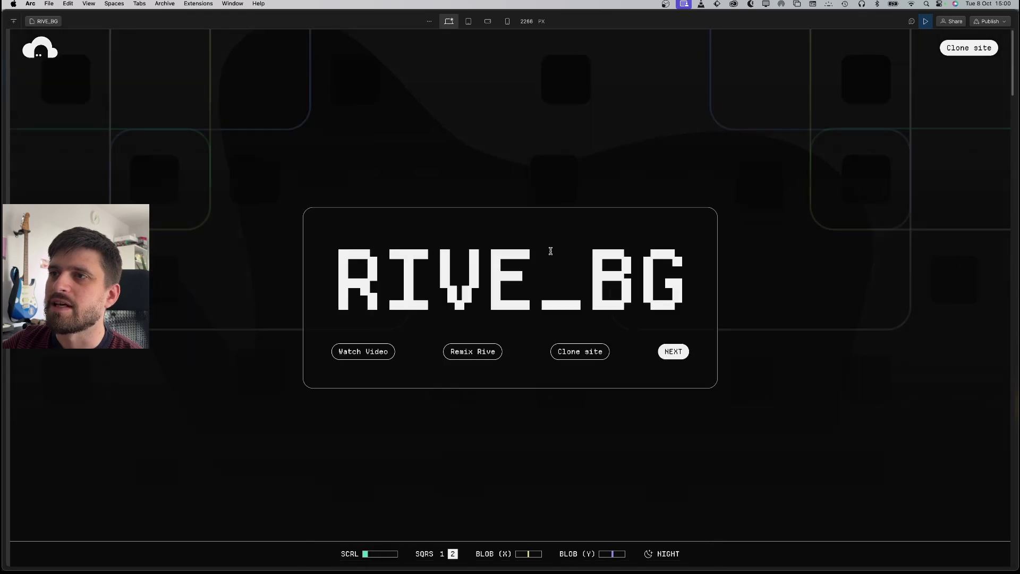
scroll(553, 273, down, 5)
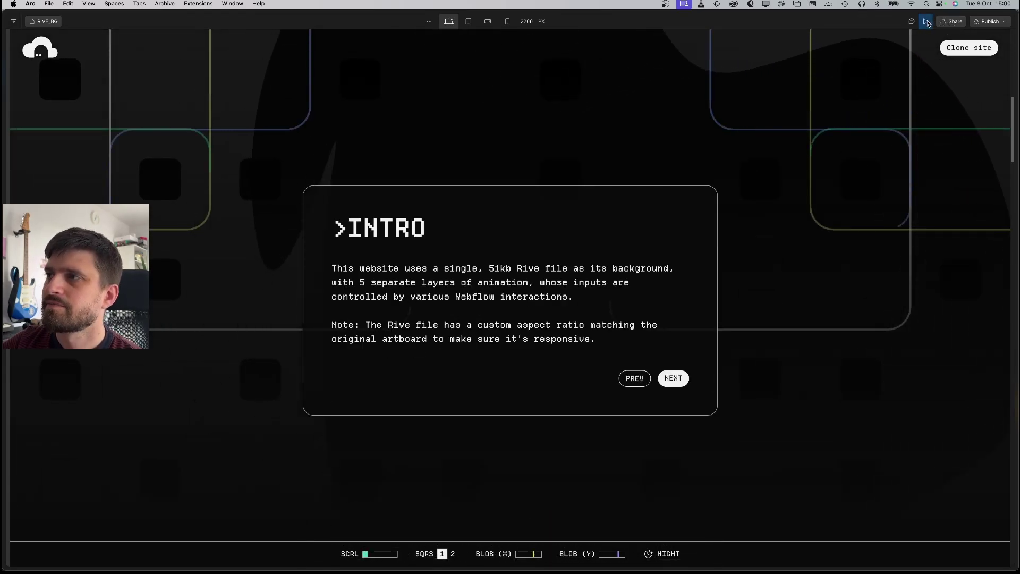
- In Rive, draw a square about 119 units wide near the upper-left corner of Artboard and place a duplicate directly to its right
key(super+Tab)
click(604, 142)
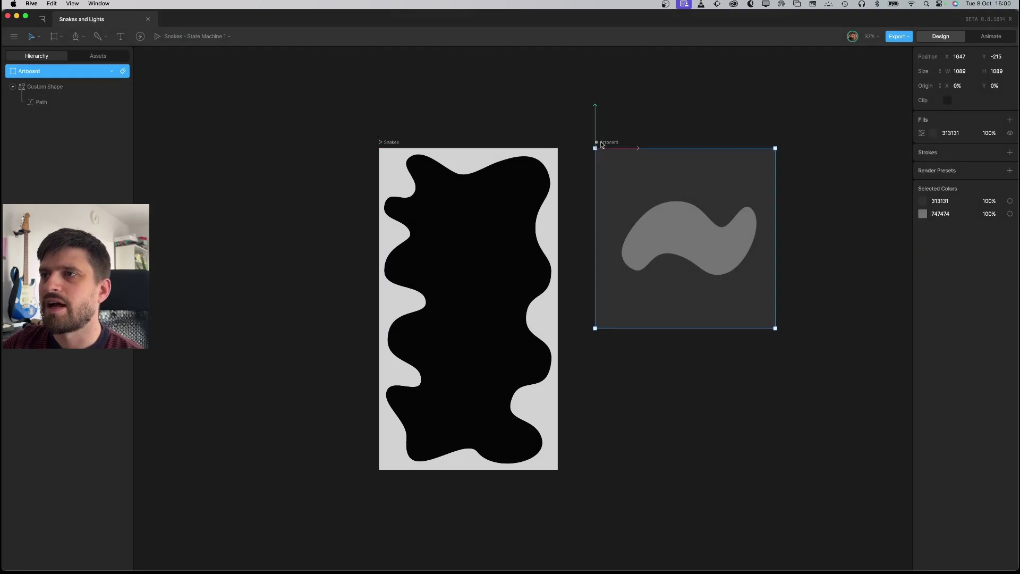
key(p)
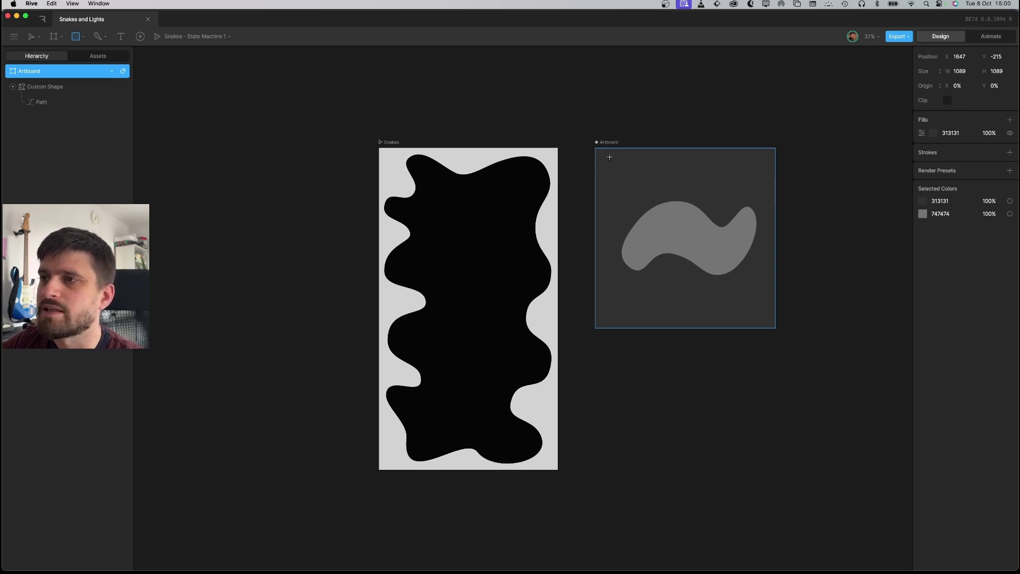
drag(609, 157, 644, 175)
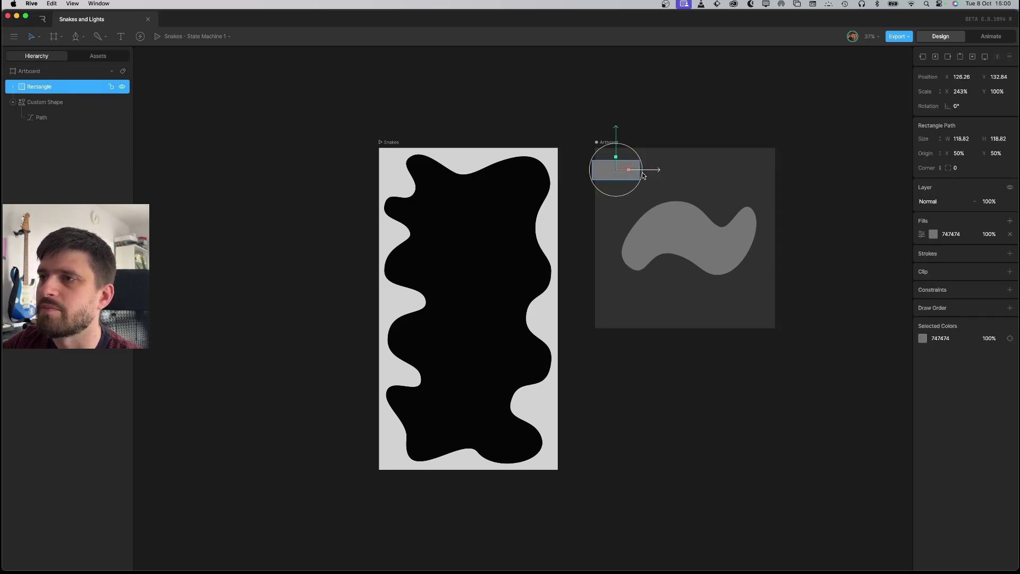
key(super+z)
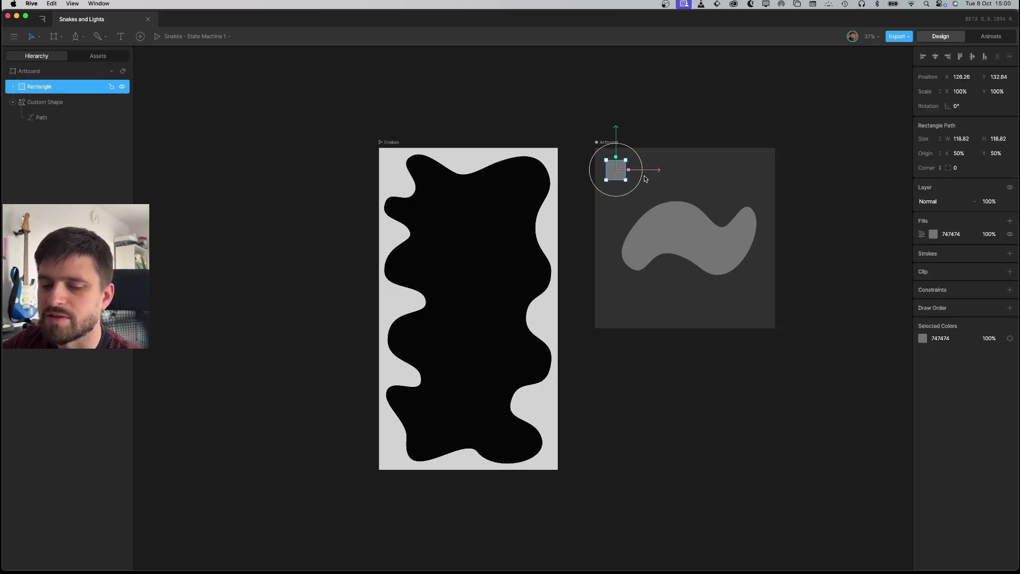
key(super+d)
drag(651, 173, 671, 172)
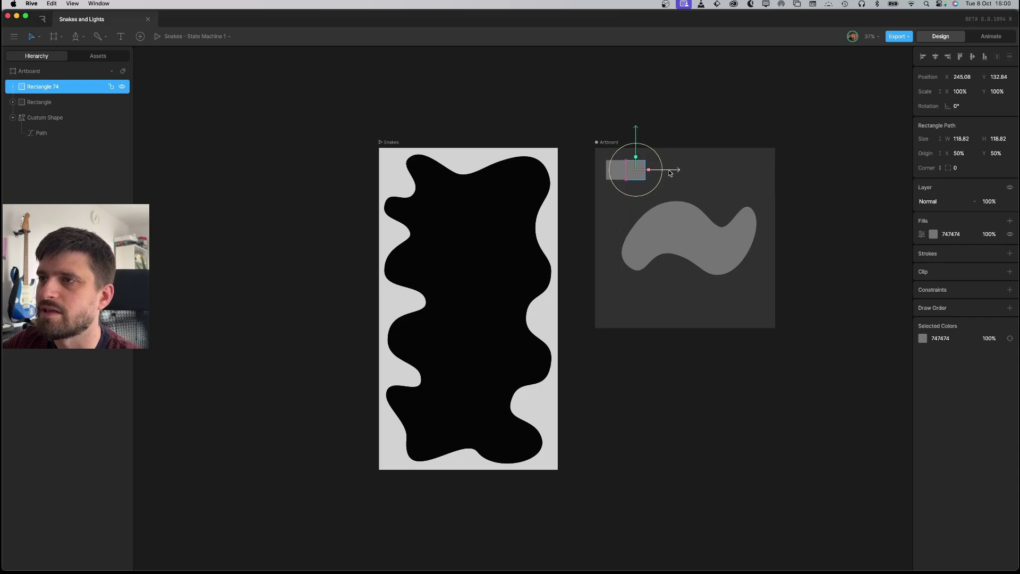
- Draw an open nine-point stepped path with the Pen tool, starting at the top of the squares' shared edge and using only right-angle turns
key(p)
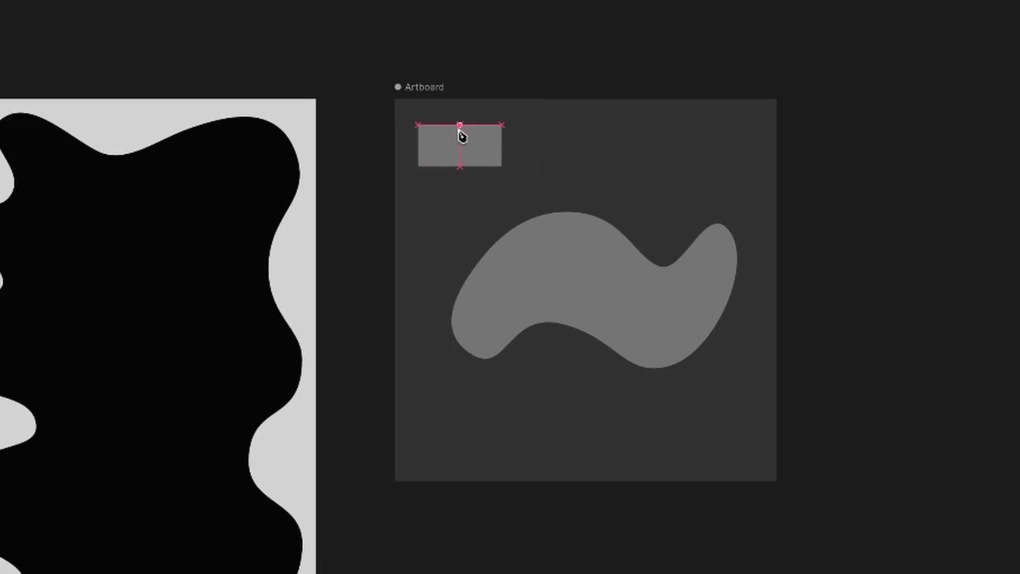
click(461, 125)
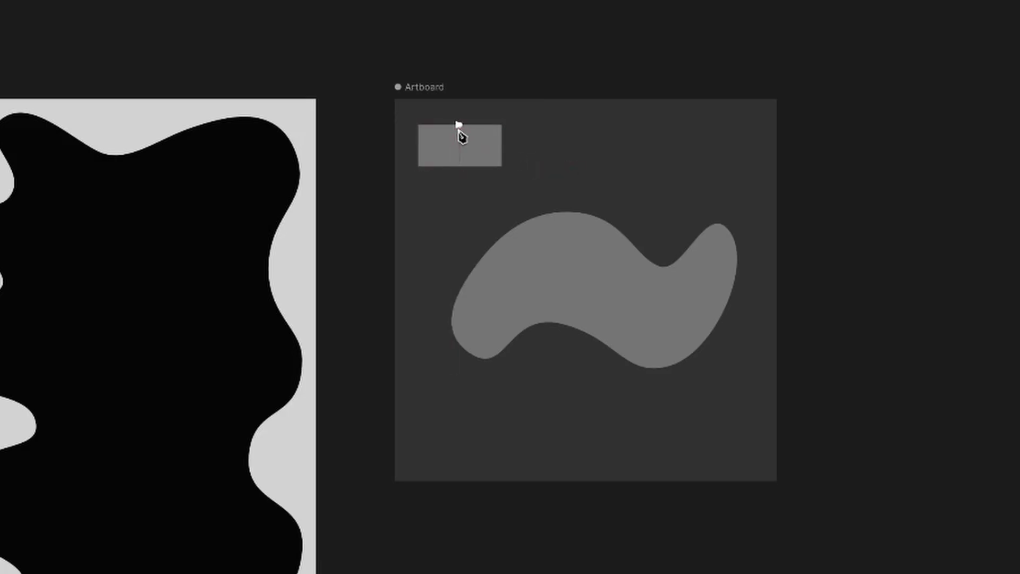
click(460, 167)
click(502, 168)
click(502, 211)
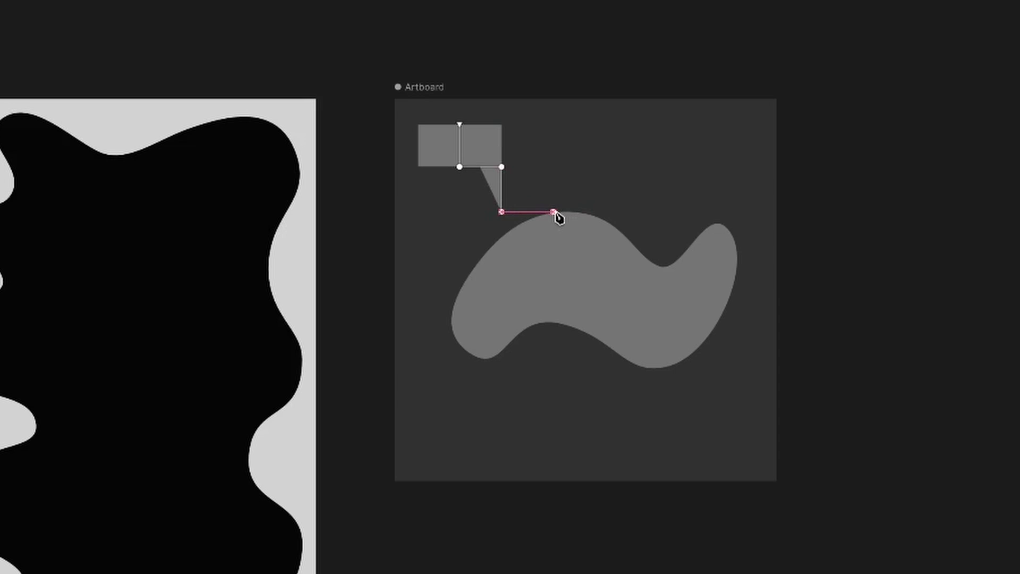
click(553, 211)
click(554, 261)
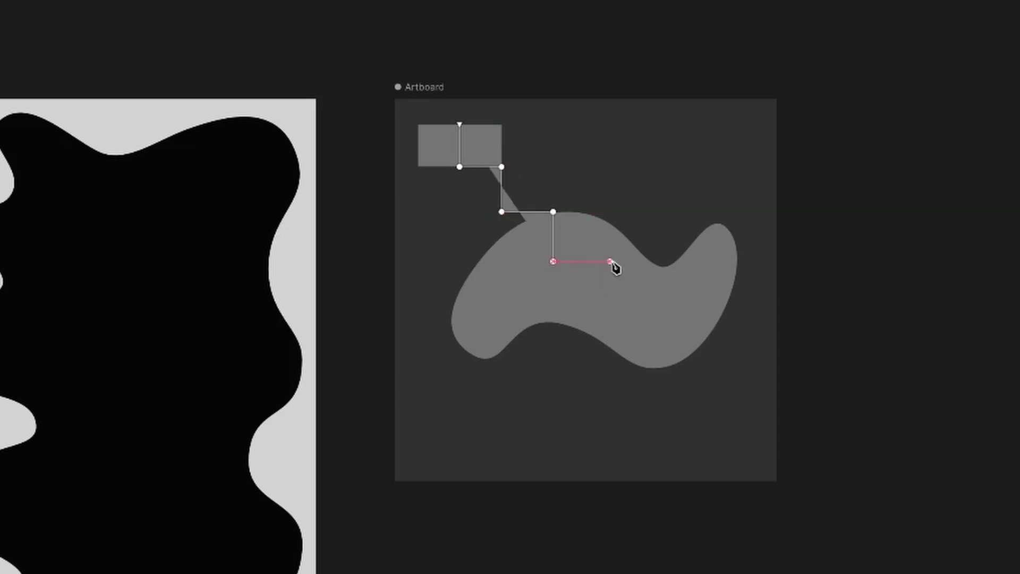
click(610, 261)
click(610, 212)
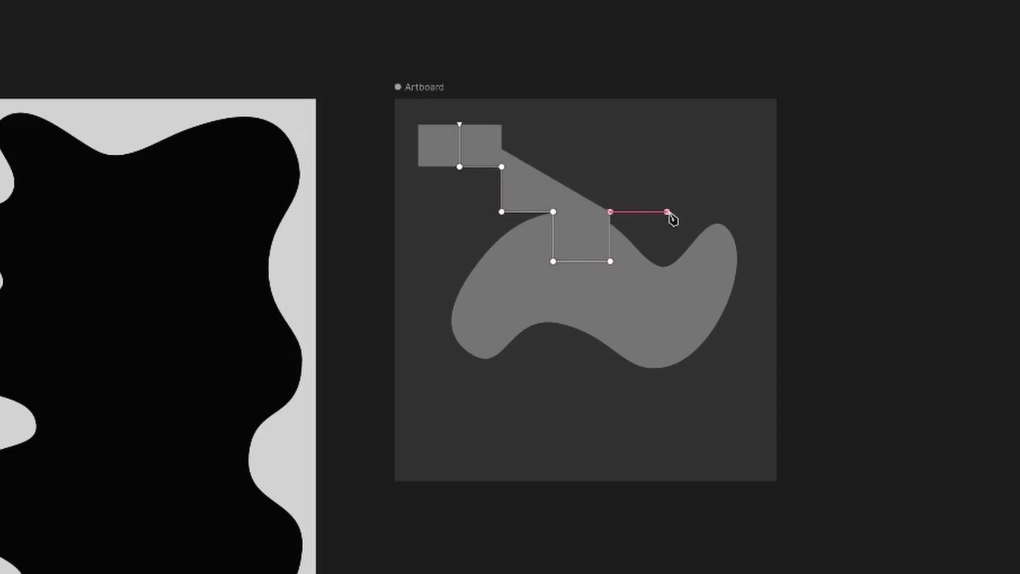
click(667, 212)
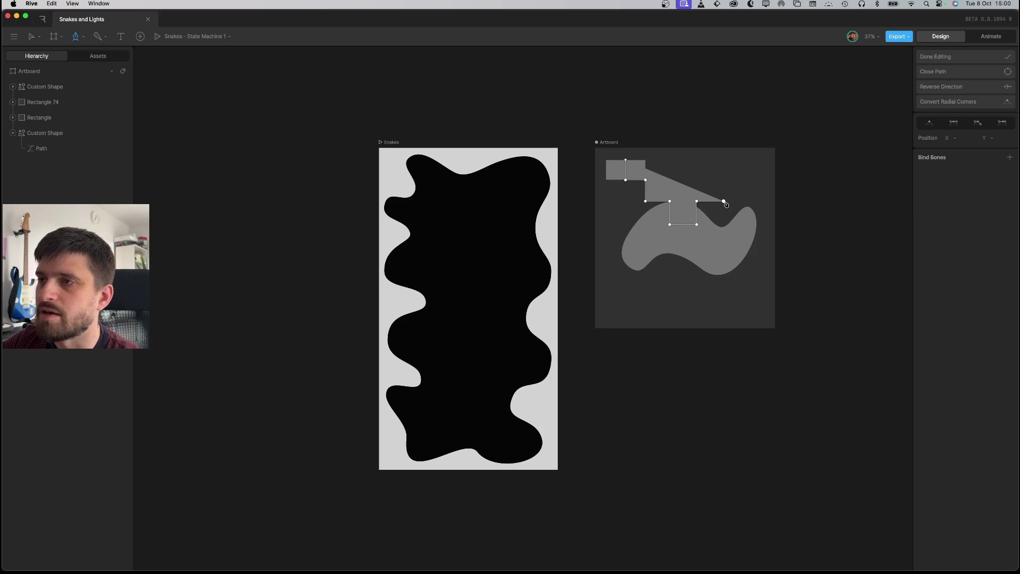
key(Escape)
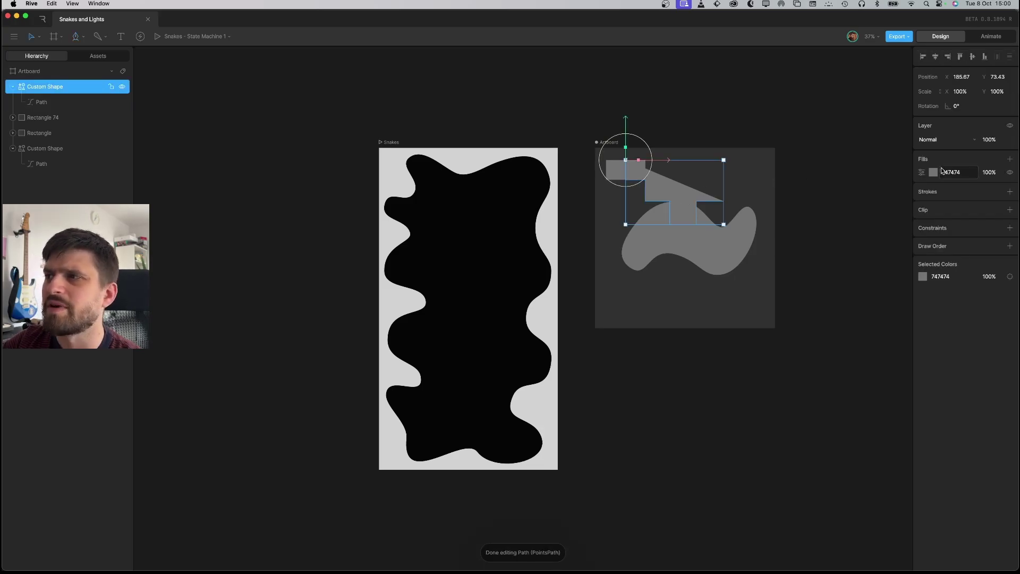
- Remove the stepped path's fill and give it a white FFFFFF stroke with a thickness of 19
right_click(971, 173)
click(975, 180)
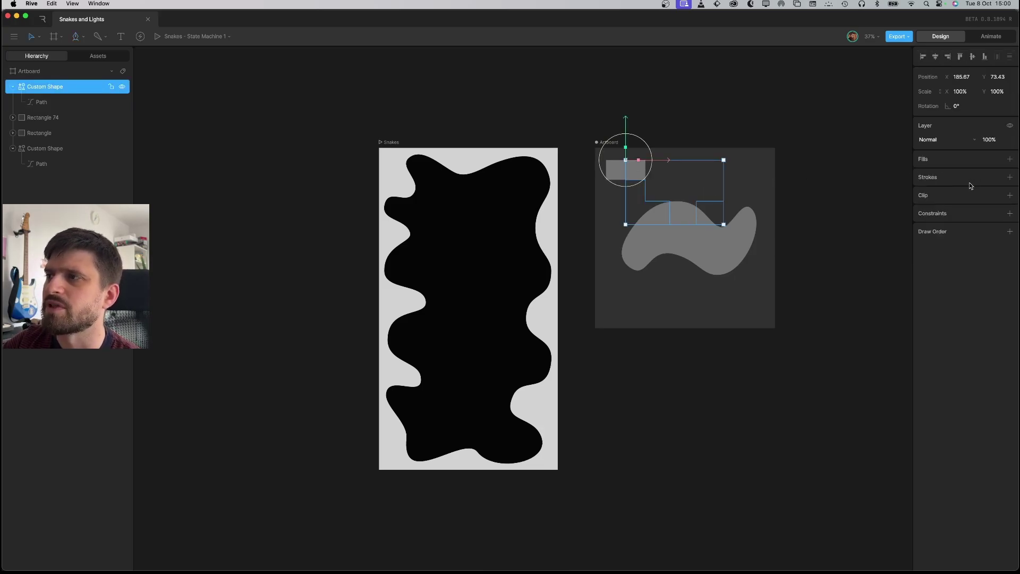
click(1010, 177)
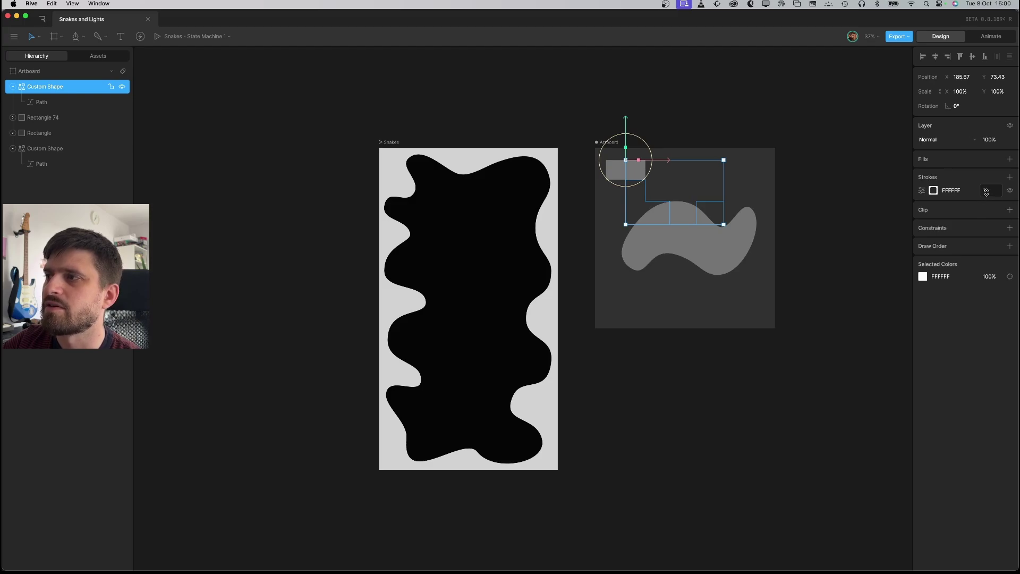
click(987, 192)
key(Up)
key(Up)
key(Up)
key(Up)
key(Up)
key(Up)
key(Up)
key(Up)
key(Up)
key(Up)
key(Up)
key(Up)
key(Up)
key(Up)
key(Up)
key(Up)
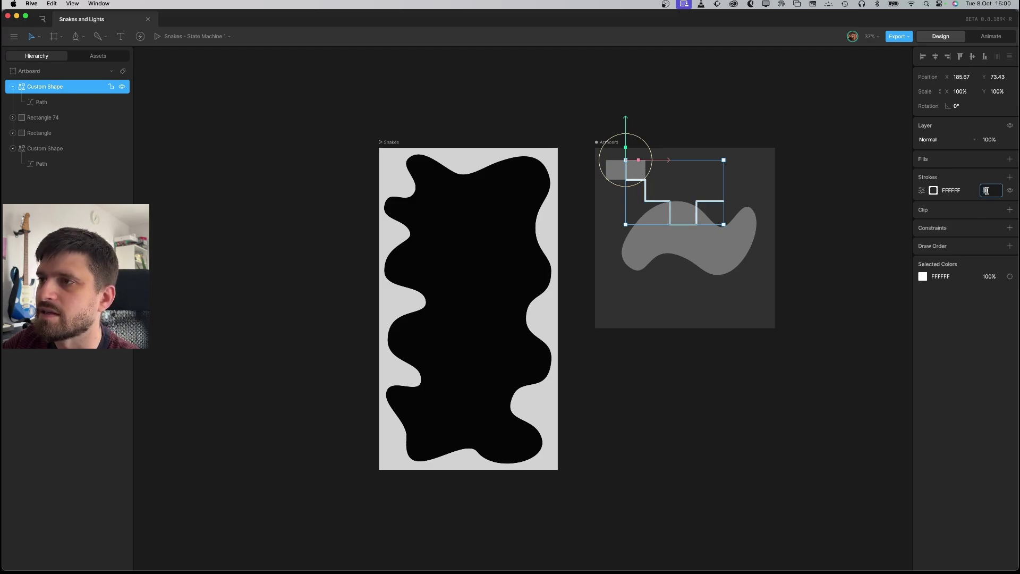
key(Up)
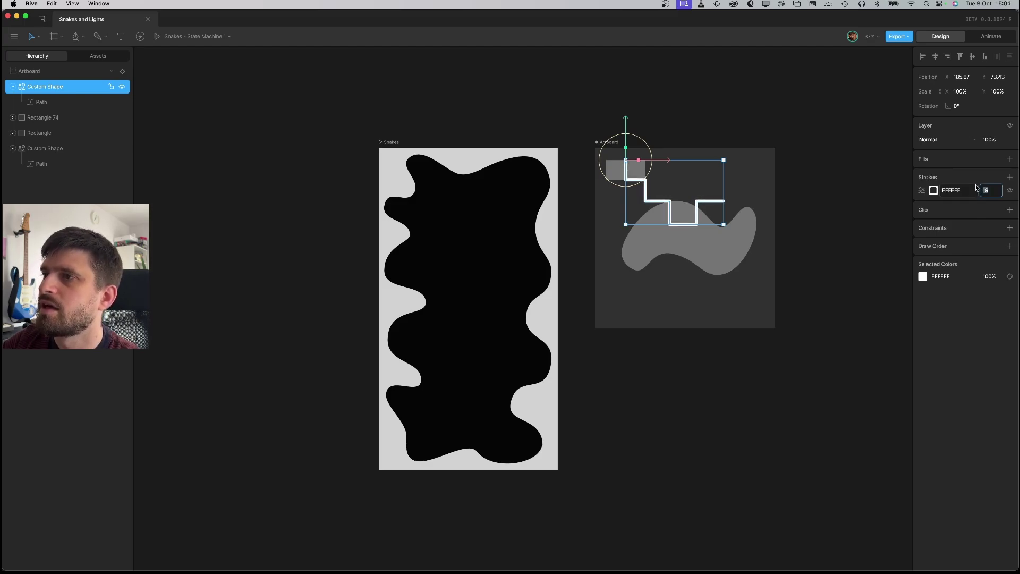
- Round the stepped path's inner vertices with a corner radius of 50 and finish editing the path
click(63, 101)
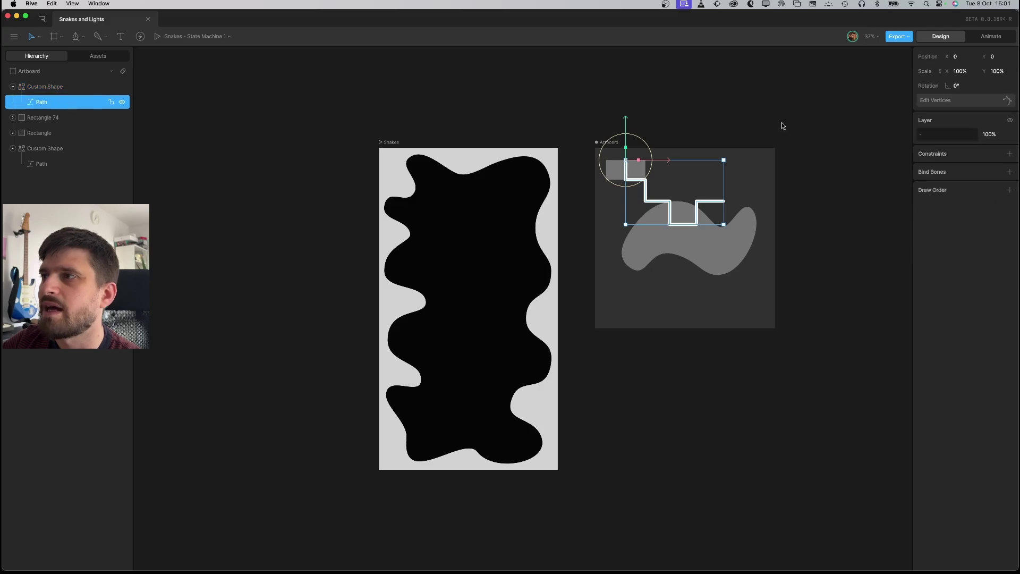
click(949, 101)
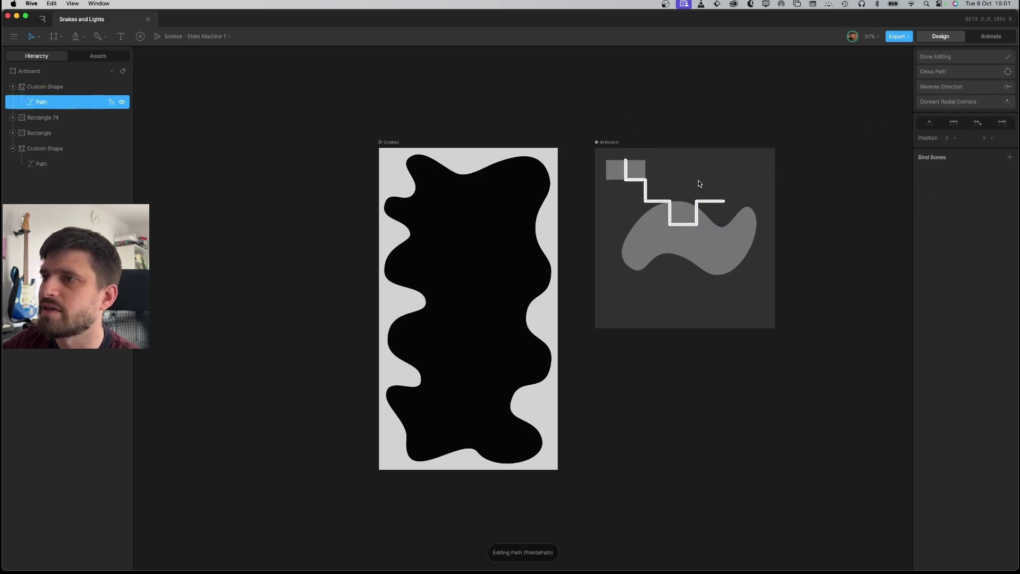
drag(612, 174, 703, 243)
click(959, 152)
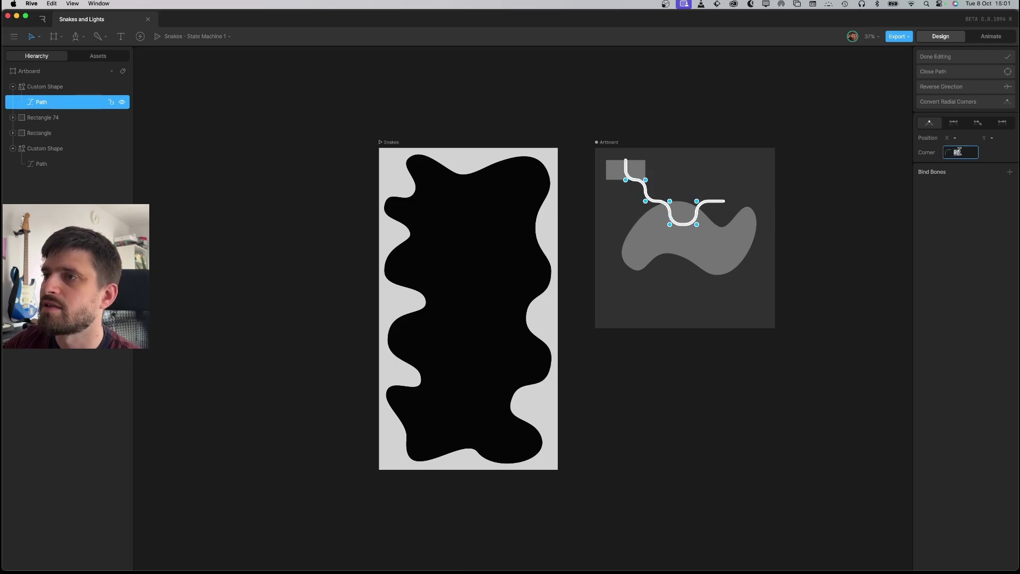
text(50)
key(Return)
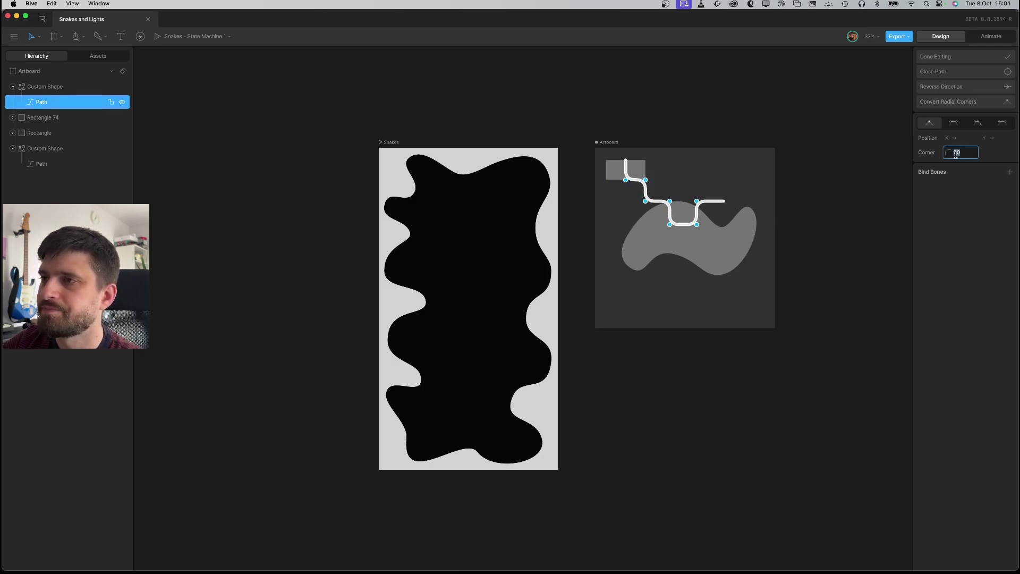
key(Escape)
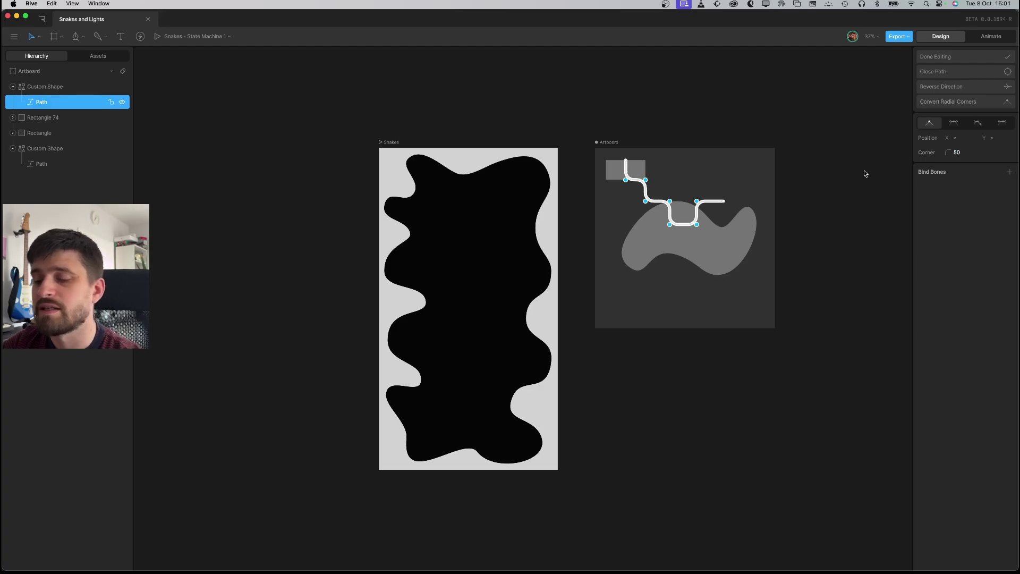
key(Escape)
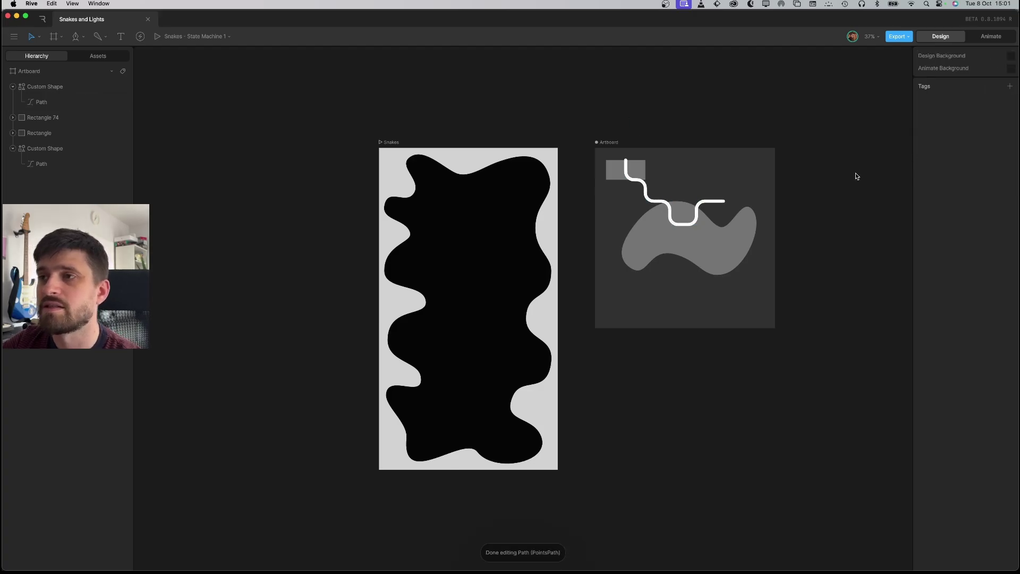
- Switch the path's stroke to a Sequential trim and raise its End value to 100%
click(695, 206)
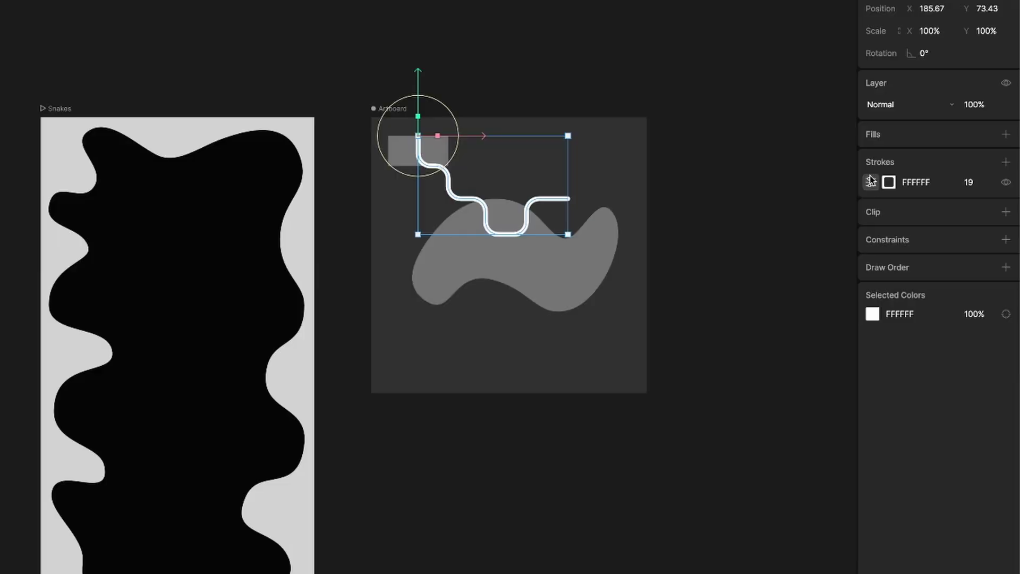
click(923, 190)
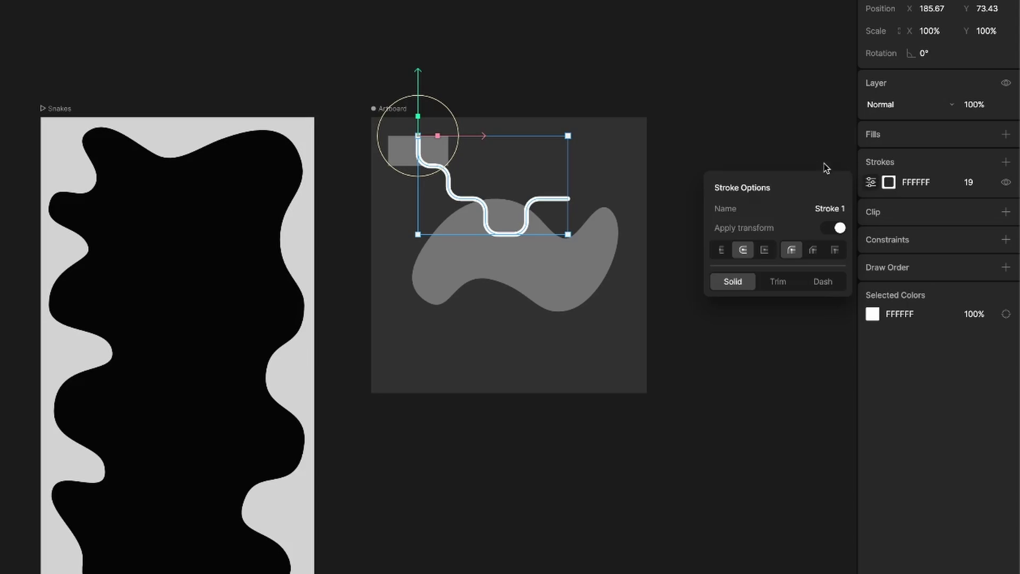
click(777, 285)
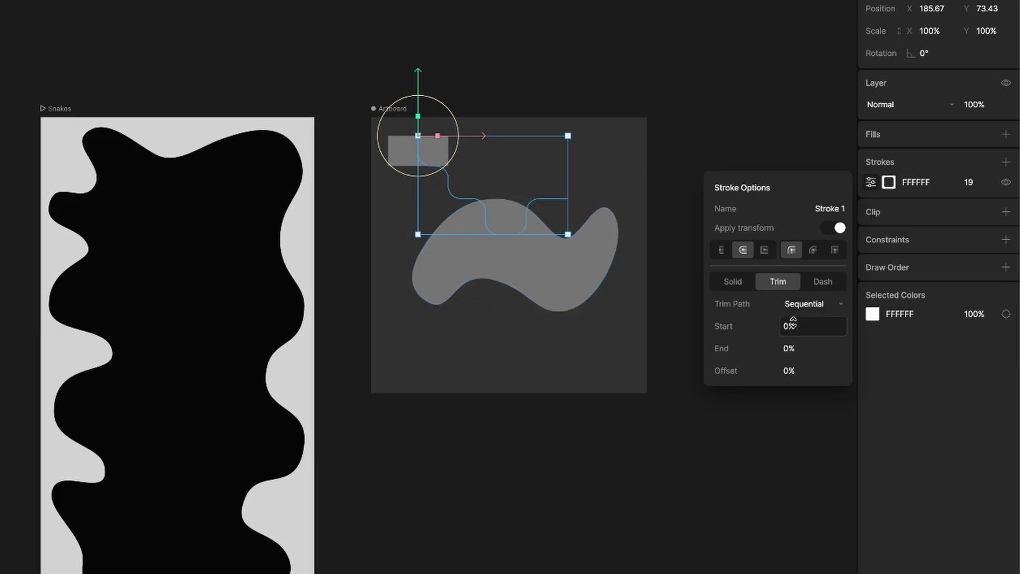
click(803, 346)
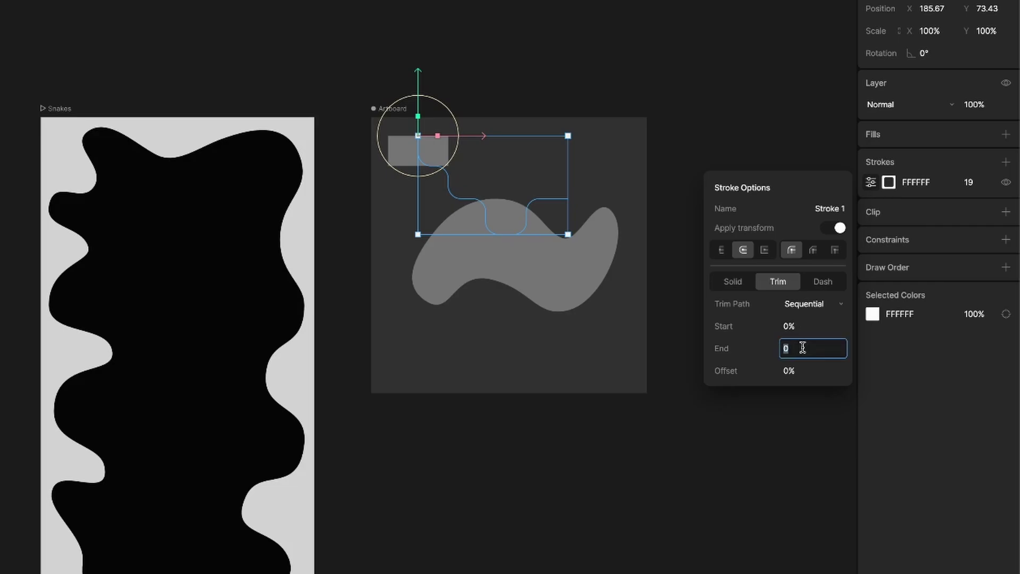
key(shift+Up)
key(shift+Up)
key(shift+Up)
key(shift+Up)
key(shift+Up)
key(shift+Up)
key(shift+Up)
key(shift+Up)
key(shift+Up)
key(shift+Up)
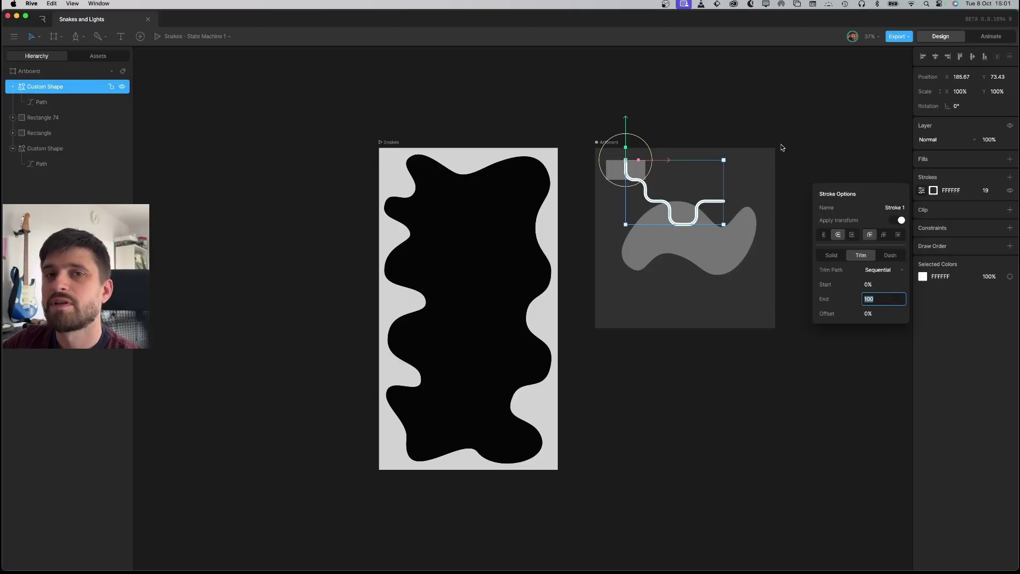
click(658, 116)
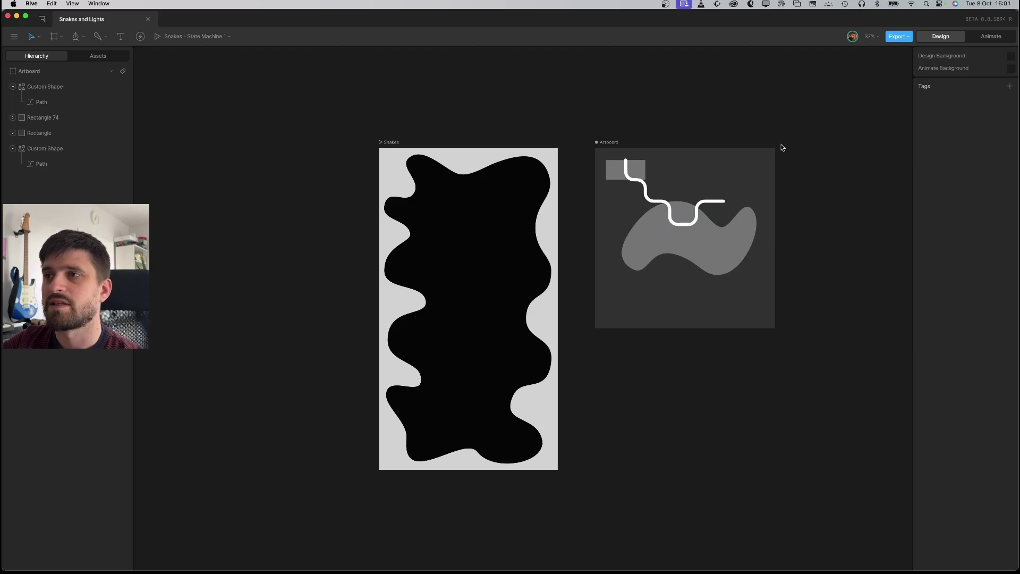
- Change the stepped path's stroke color to the soft red E76565
click(706, 204)
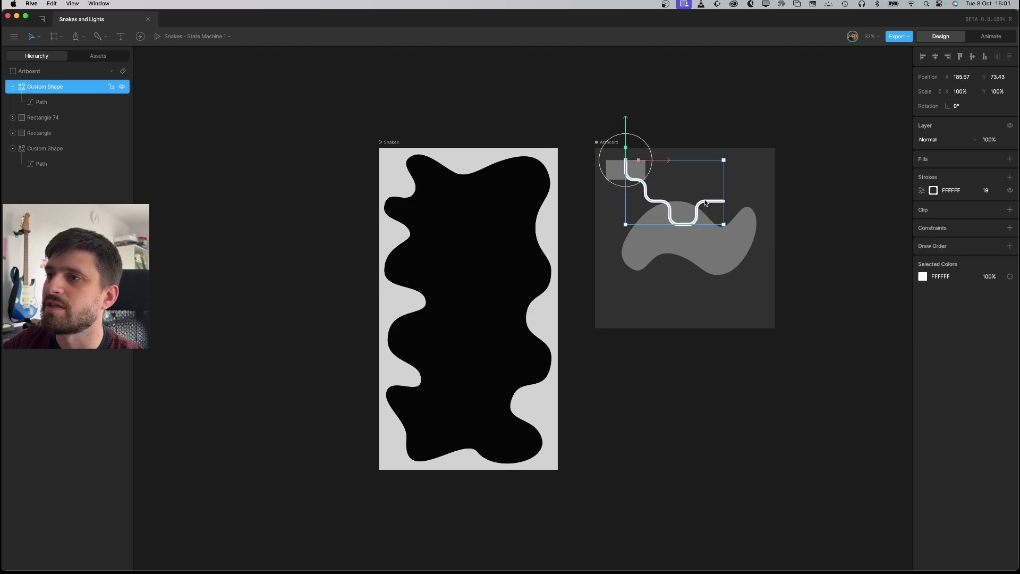
click(923, 276)
click(870, 298)
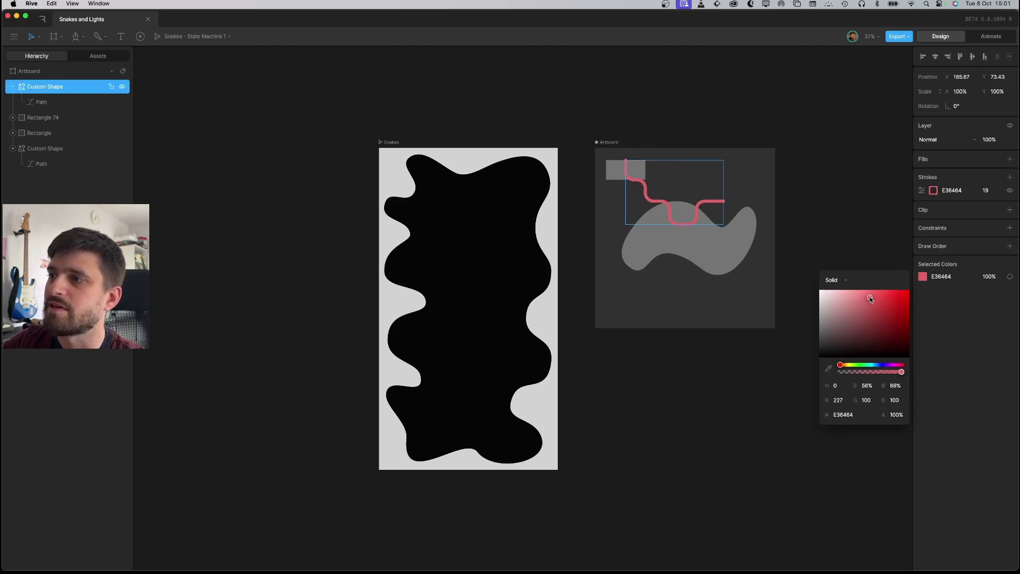
click(792, 255)
- Duplicate the red path straight down to Y 492.8 and rotate the copy 180°
drag(707, 204, 708, 273)
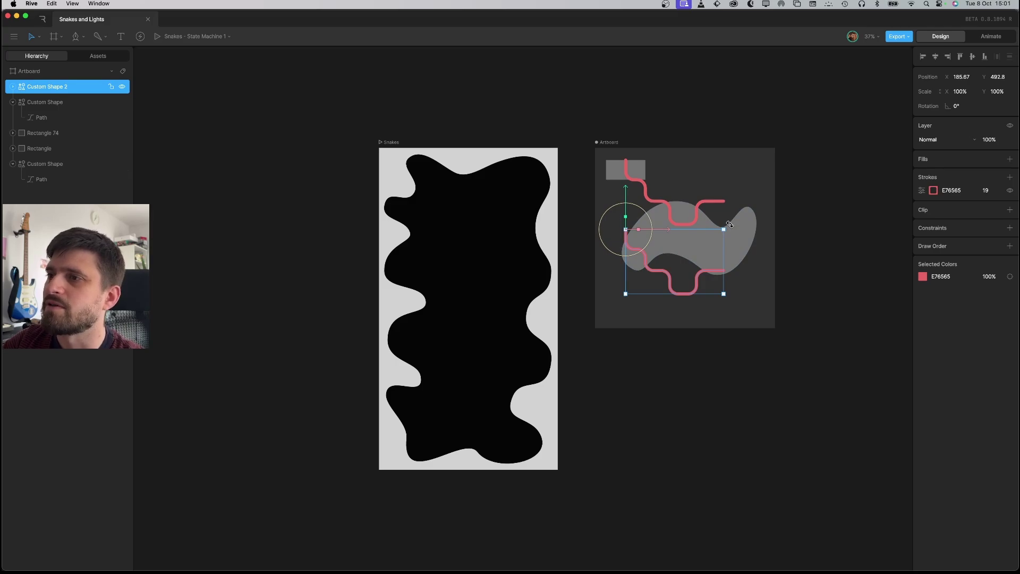
drag(730, 225, 503, 246)
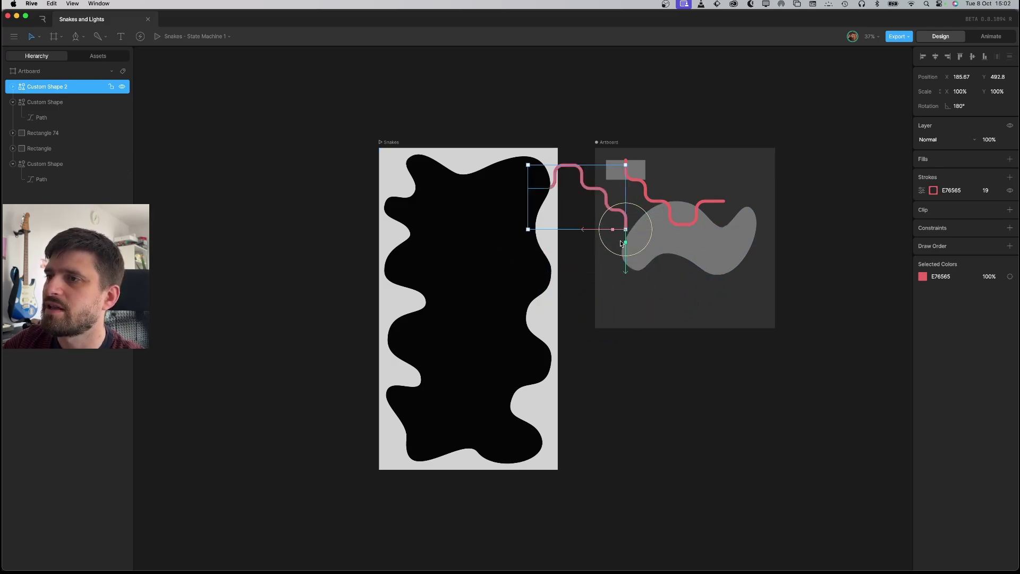
- Duplicate the rotated red path, mirror the copy with an X scale of -100%, and place it in the artboard's lower part
key(super+d)
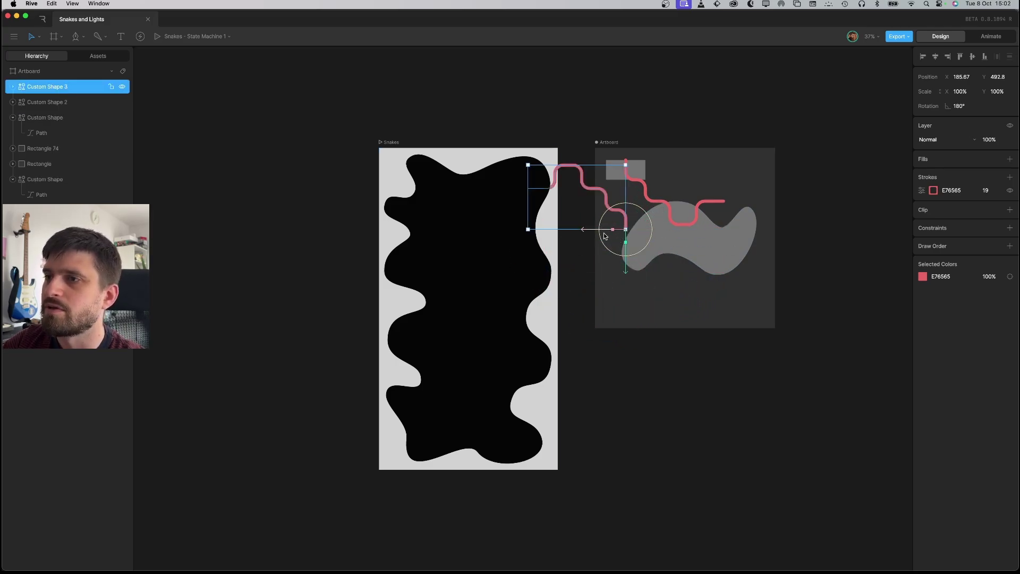
drag(618, 232, 749, 334)
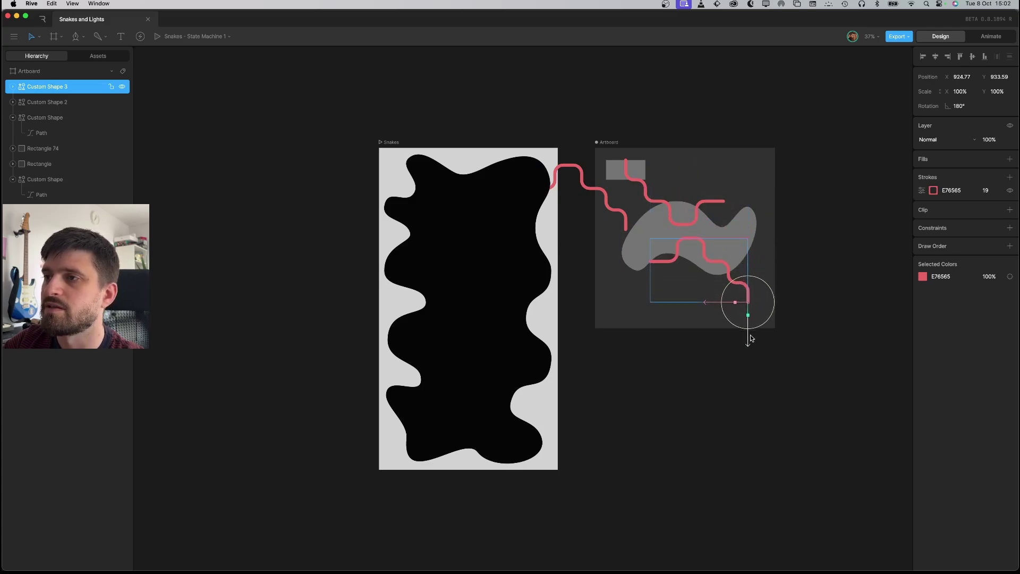
click(957, 92)
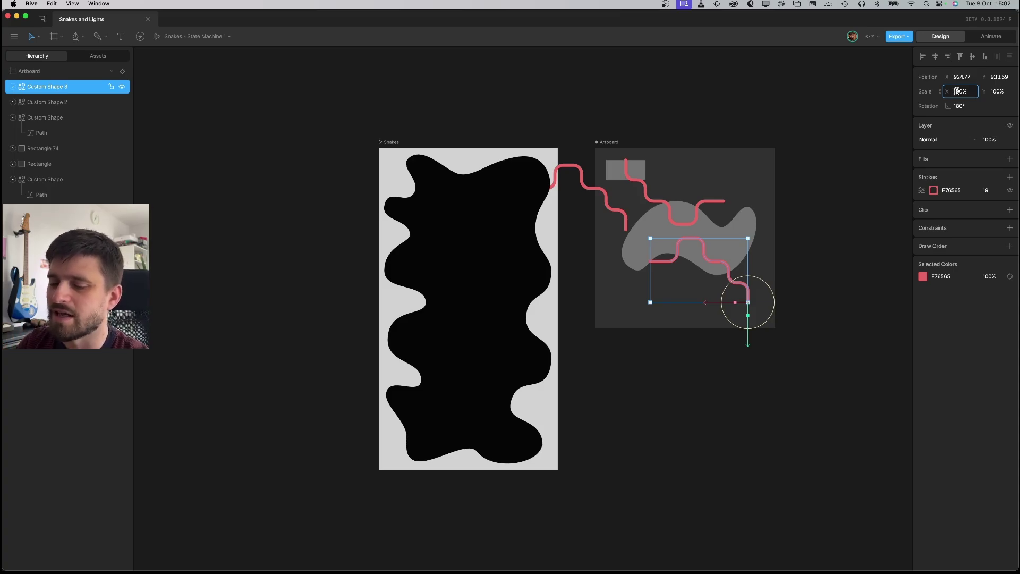
text(-)
key(Return)
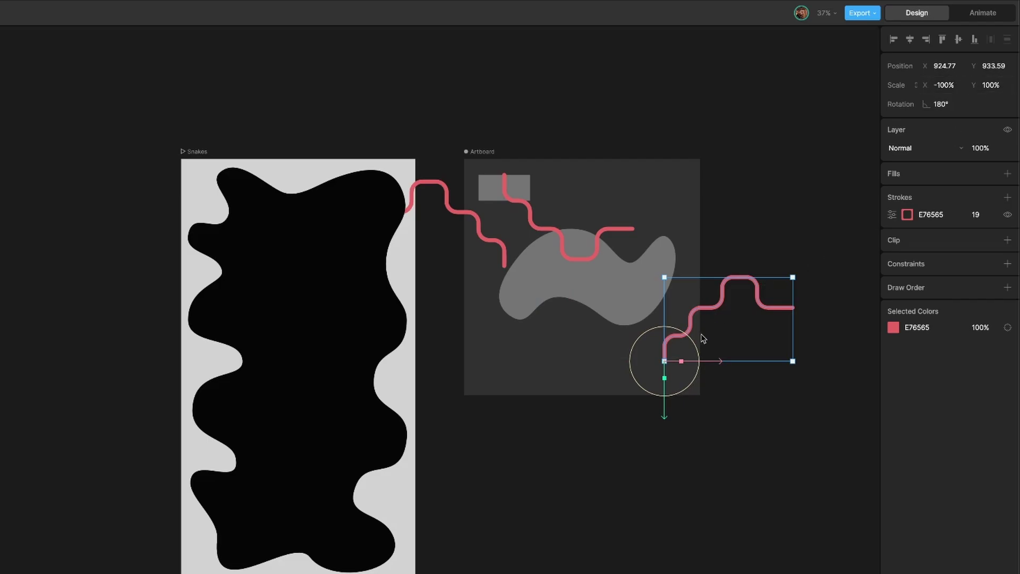
drag(704, 365, 590, 364)
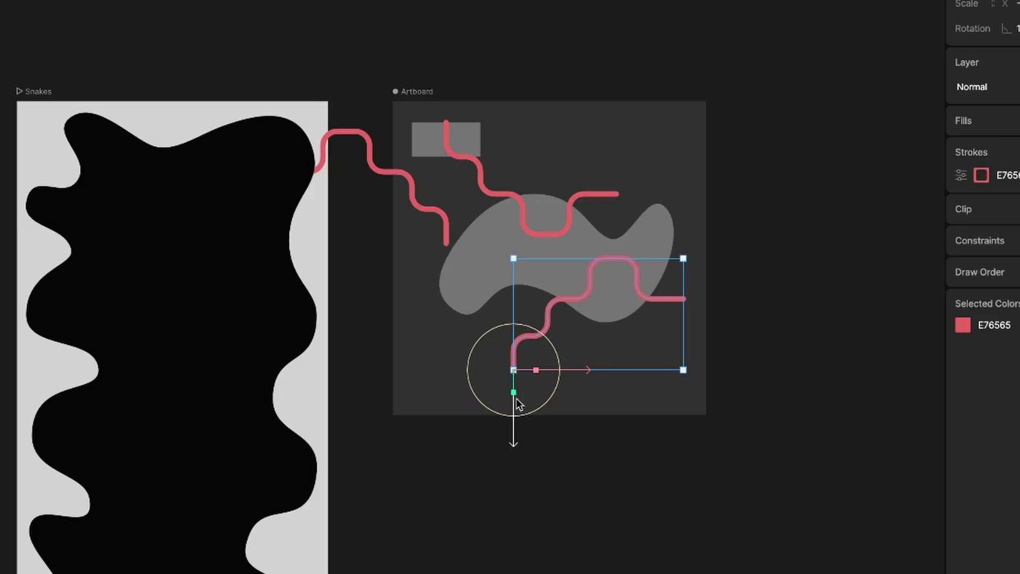
- Stretch the mirrored copy to a scale of 104% by -126% and shift it left to X 339.09
key(space)
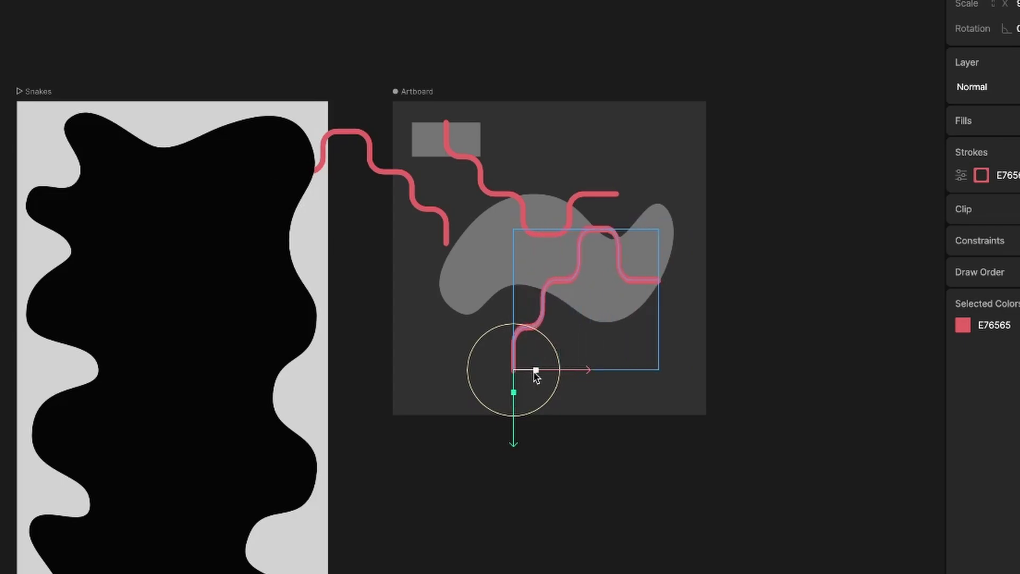
key(space)
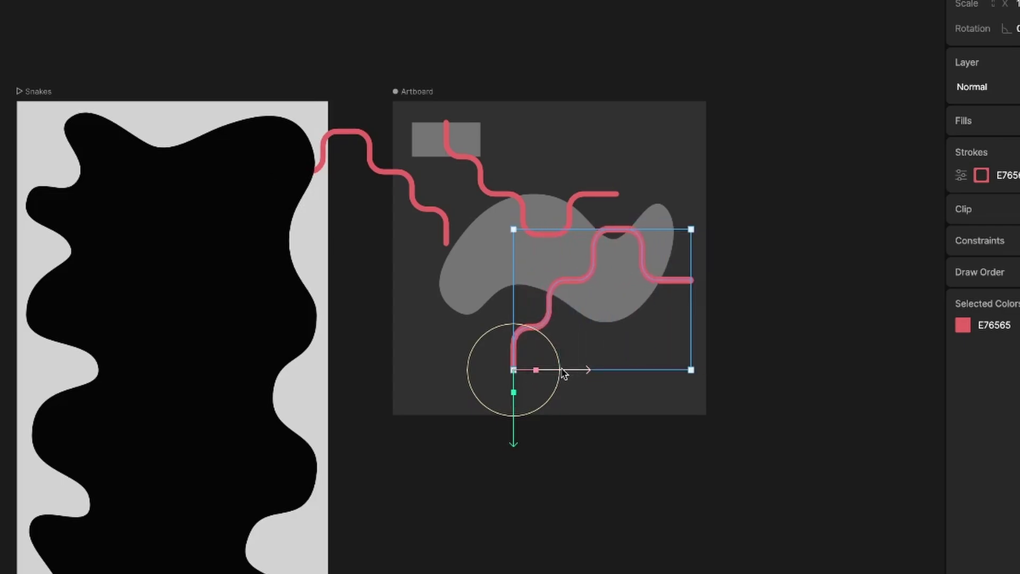
mouse_move(567, 376)
mouse_down()
mouse_move(599, 376)
mouse_move(540, 378)
mouse_move(549, 367)
mouse_up()
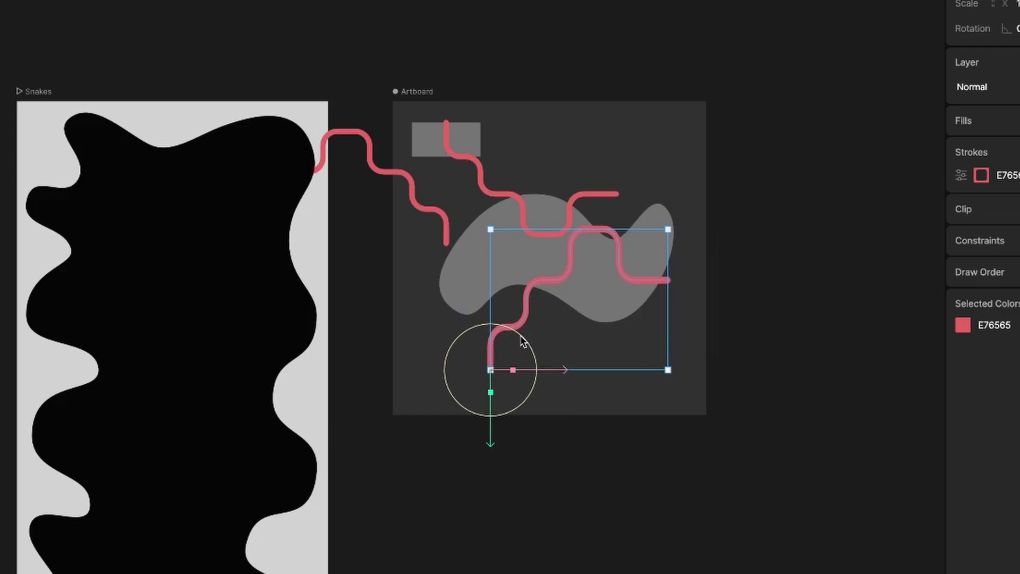
mouse_move(453, 352)
mouse_down()
mouse_move(448, 394)
mouse_move(445, 335)
mouse_up()
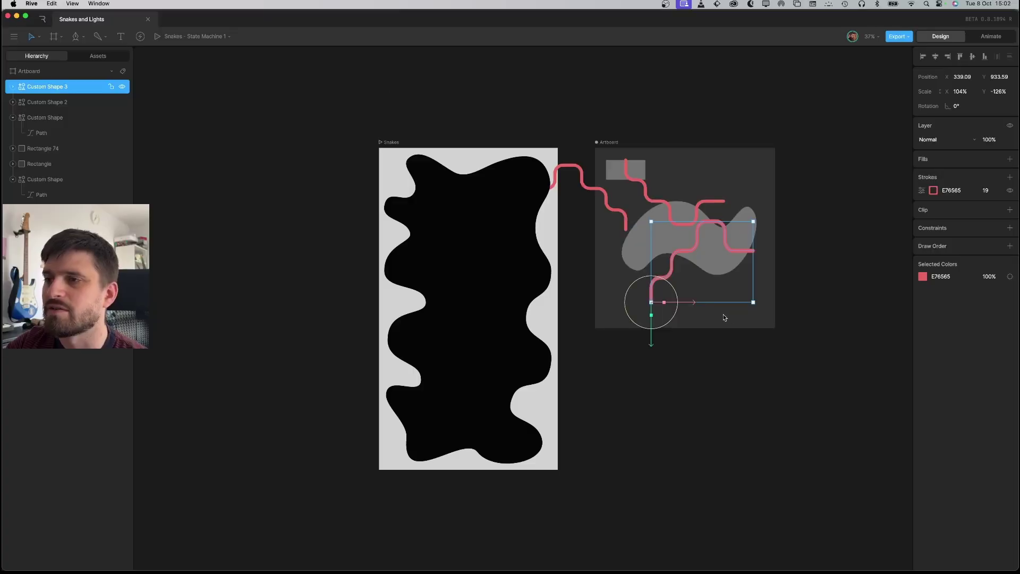
- With Freeze, move the mirrored copy's origin to its centre at X 647.41, Y 688.5, and rotate the copy about 180°
key(y)
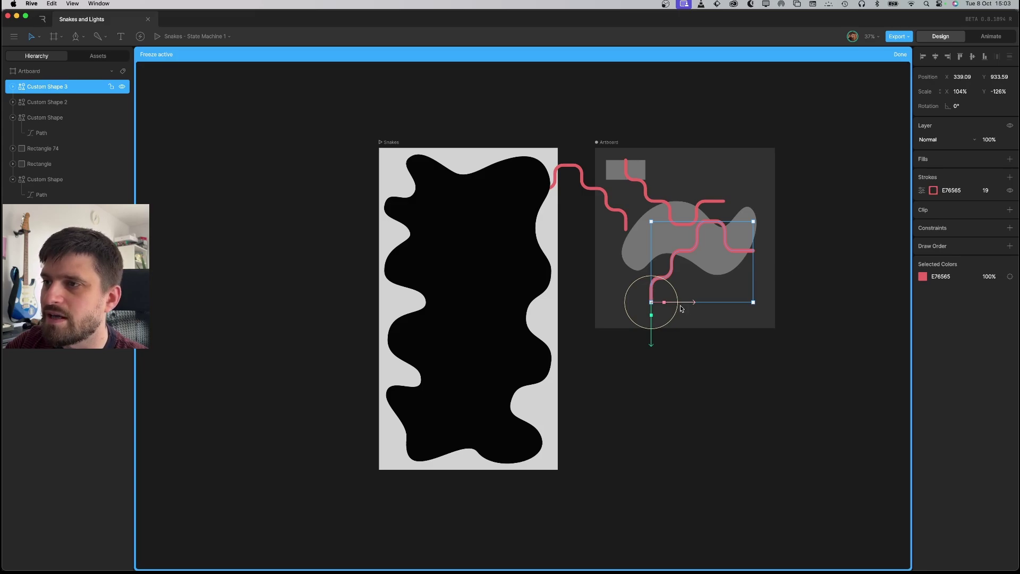
drag(681, 306, 736, 264)
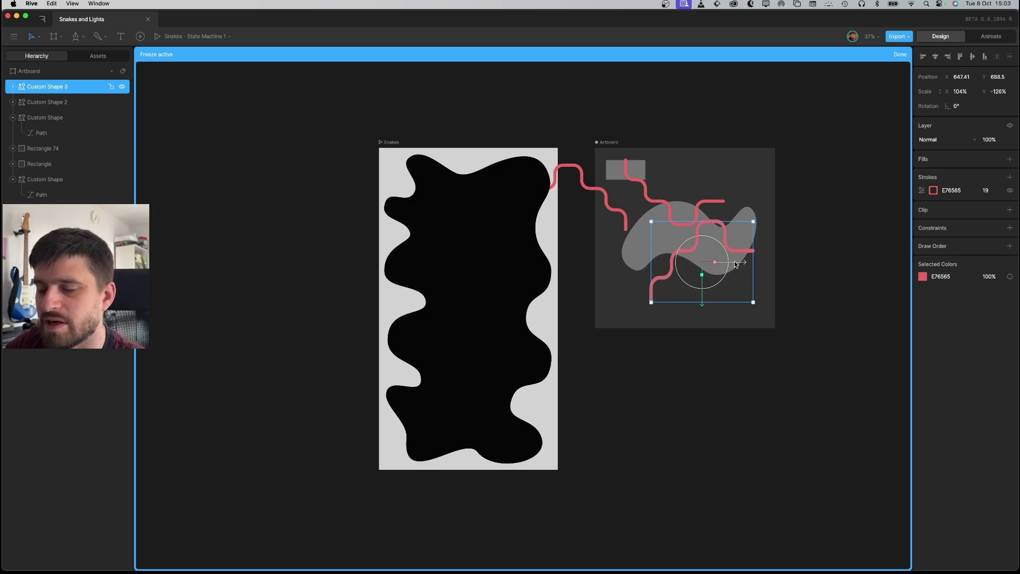
key(y)
drag(715, 242, 659, 351)
click(660, 354)
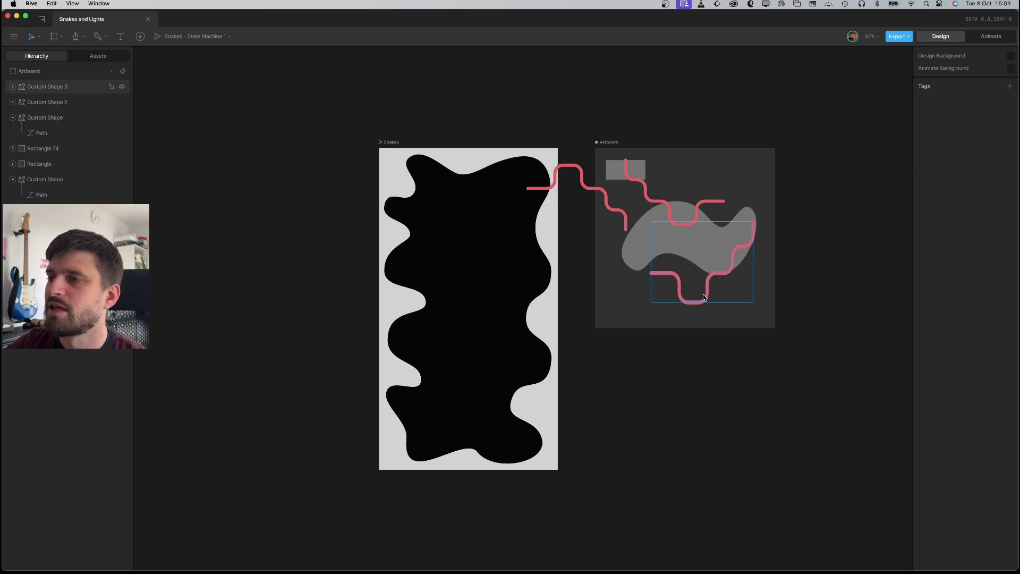
- Move the other red copy from between the artboards to X 614.37, Y 796.76 and deselect it
drag(585, 193, 661, 239)
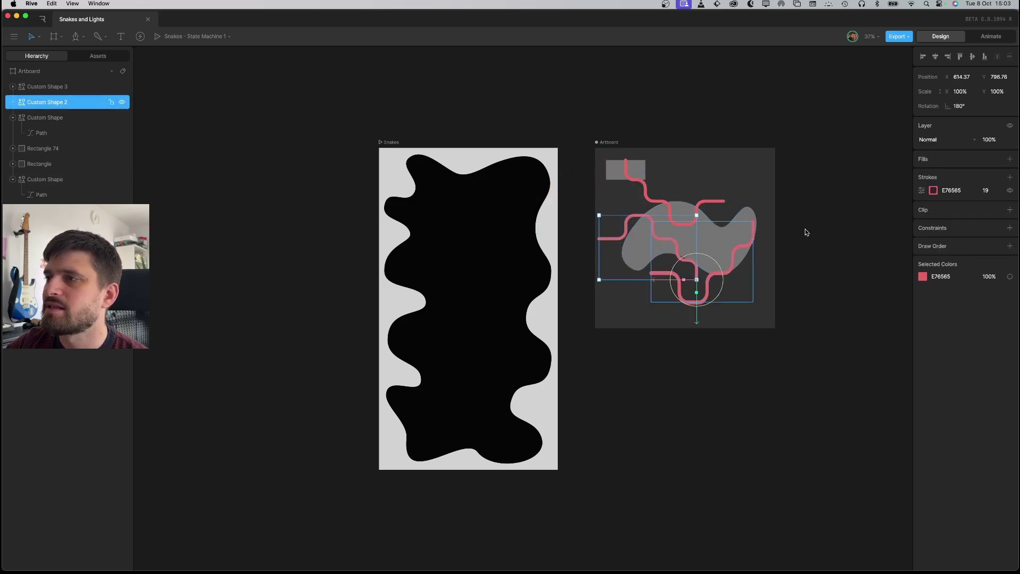
click(817, 187)
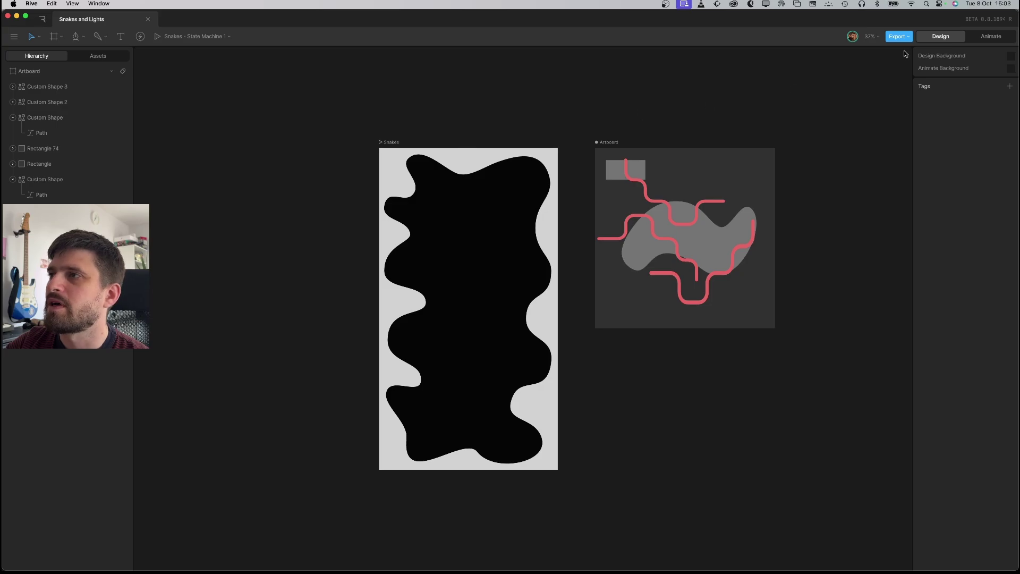
- Switch to Animate mode and change the Snakes artboard's fill to dark grey 383838
click(983, 38)
click(595, 152)
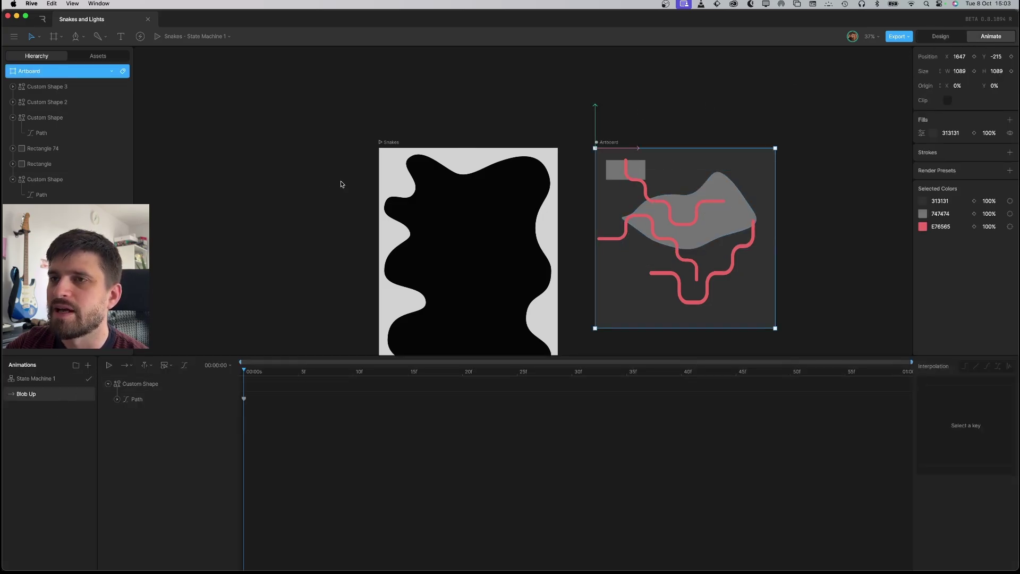
click(392, 142)
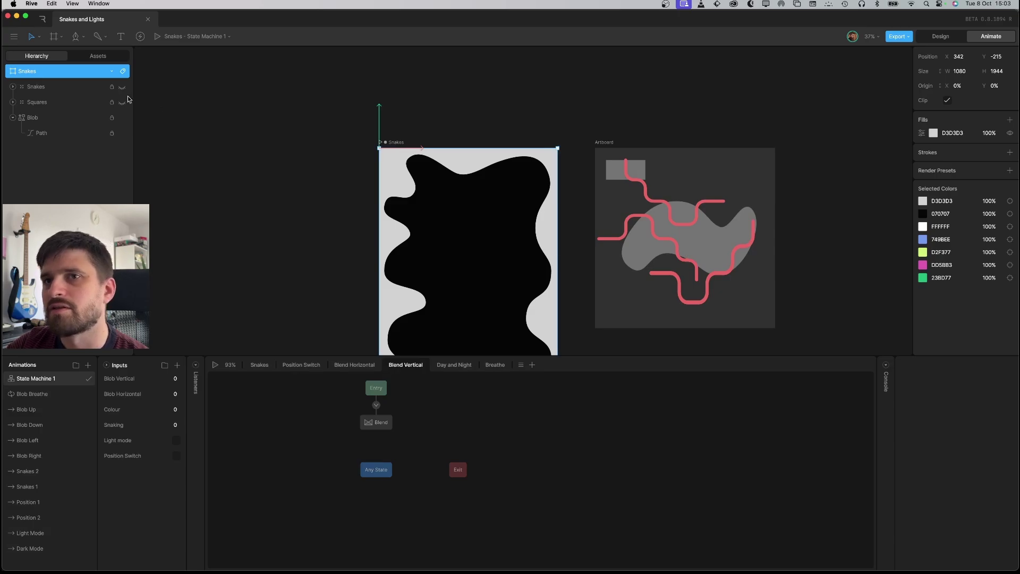
click(933, 133)
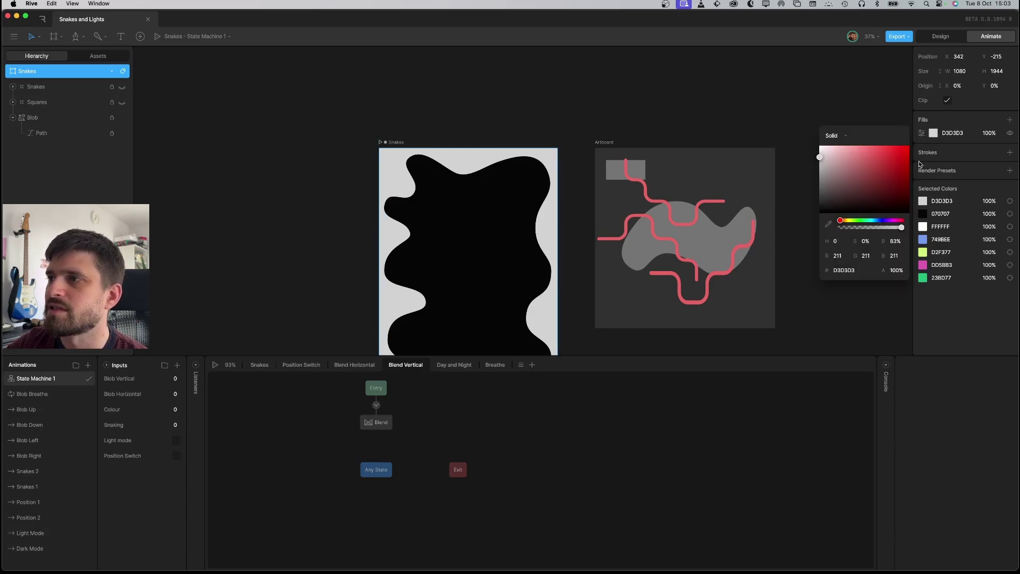
drag(824, 198, 790, 201)
click(394, 97)
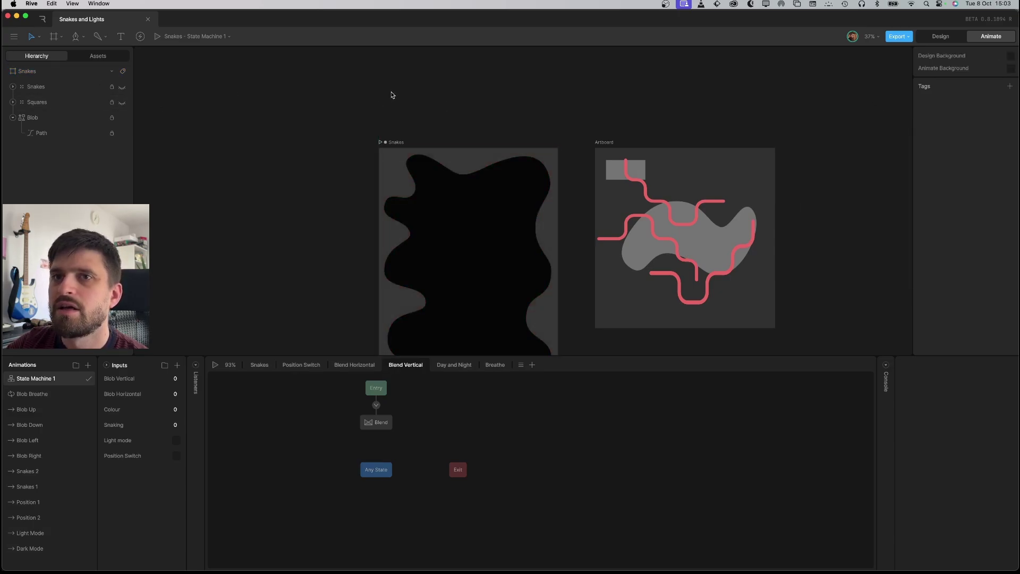
- Show the Snakes group and hide the Blob shape on the Snakes artboard
click(123, 88)
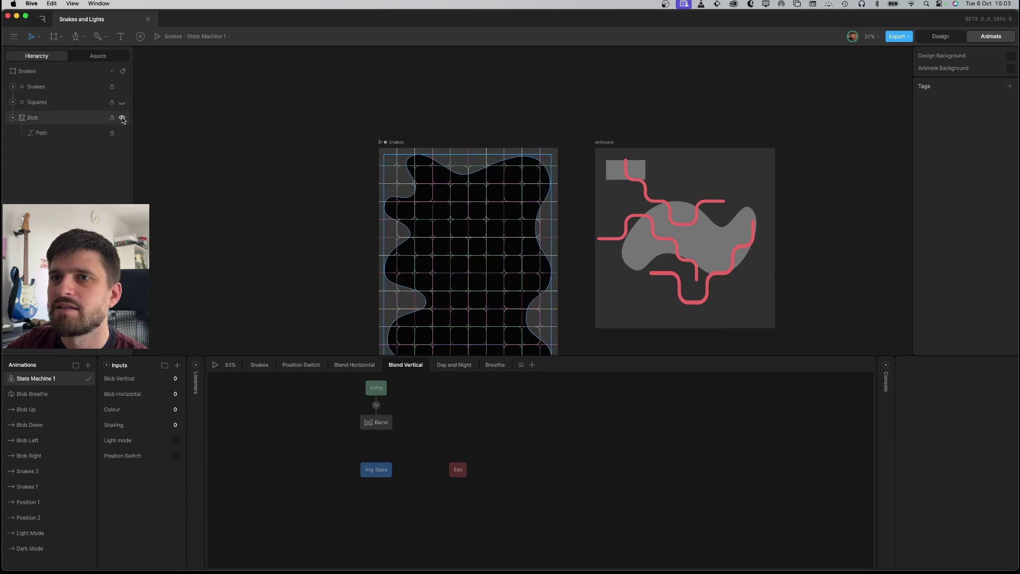
click(122, 118)
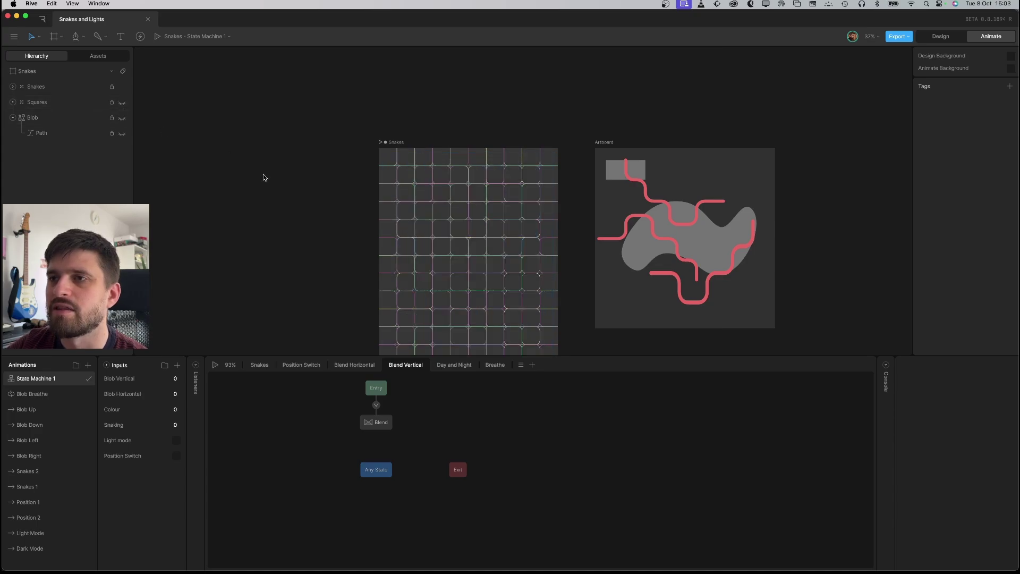
click(402, 145)
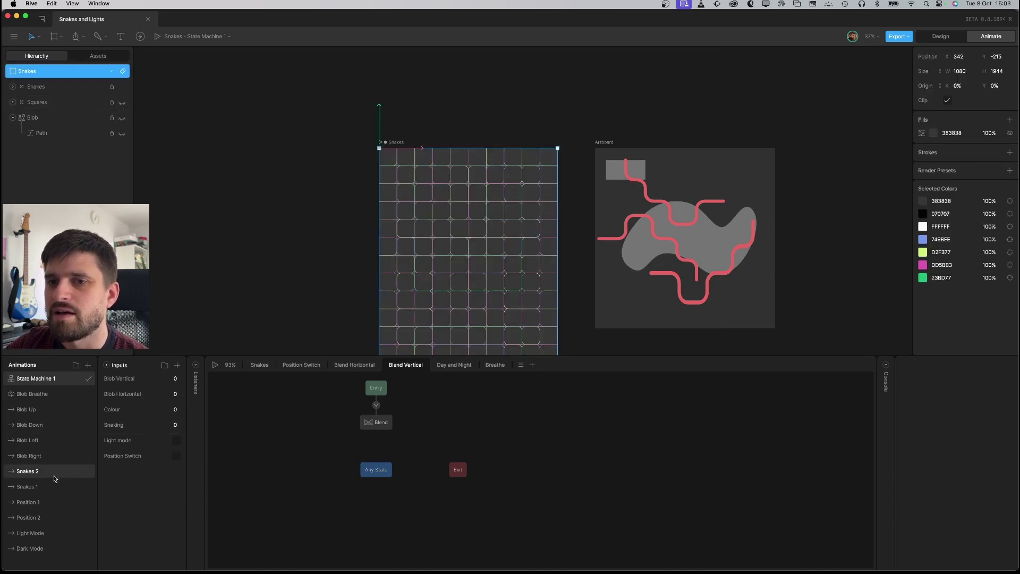
- Compare the artboard's appearance in the Snakes 1 and Snakes 2 timelines
click(42, 487)
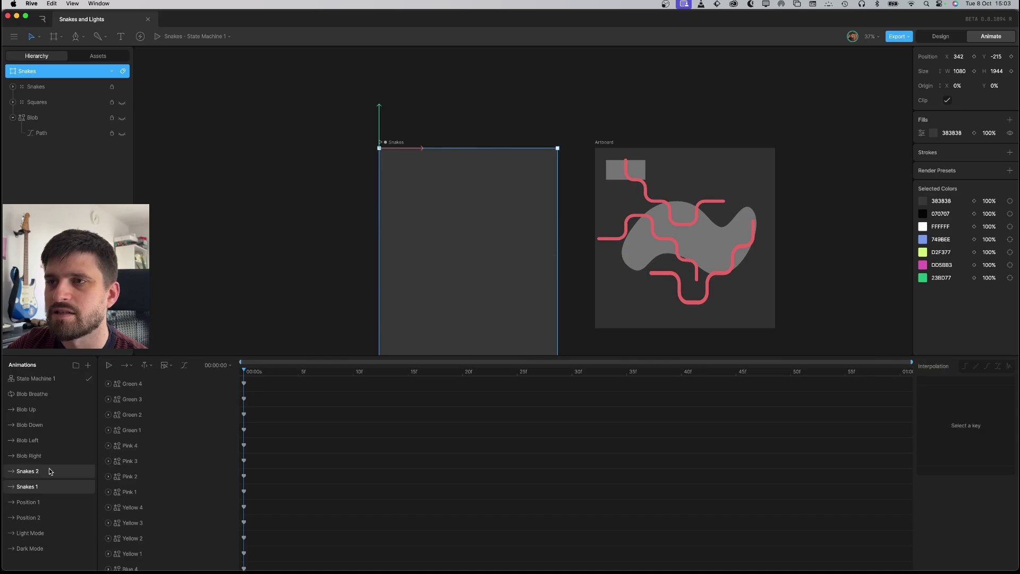
click(49, 471)
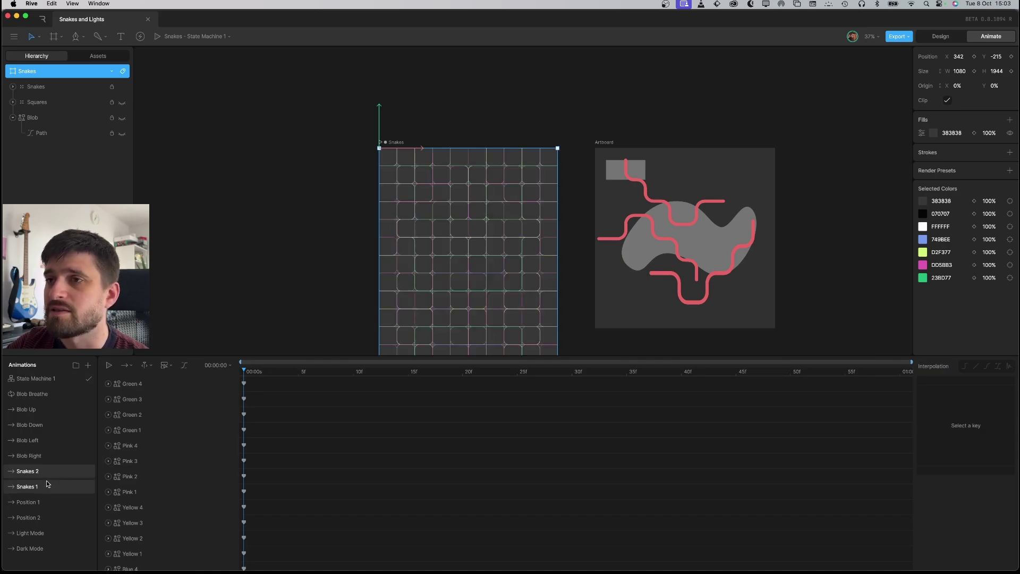
click(47, 484)
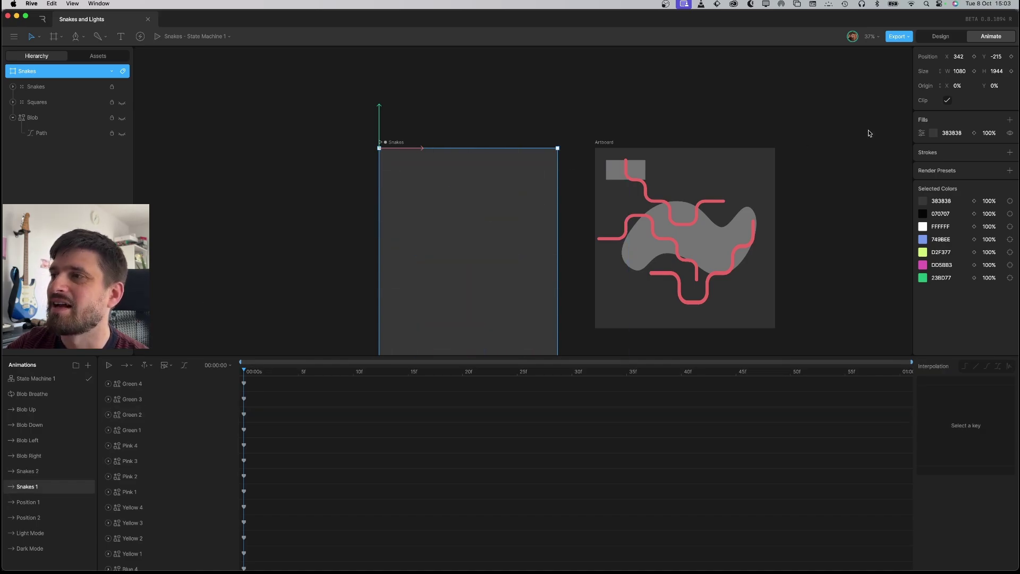
- Examine the Green 3 path's route and its stroke trim values in the Snakes 1 and Snakes 2 timelines
click(169, 399)
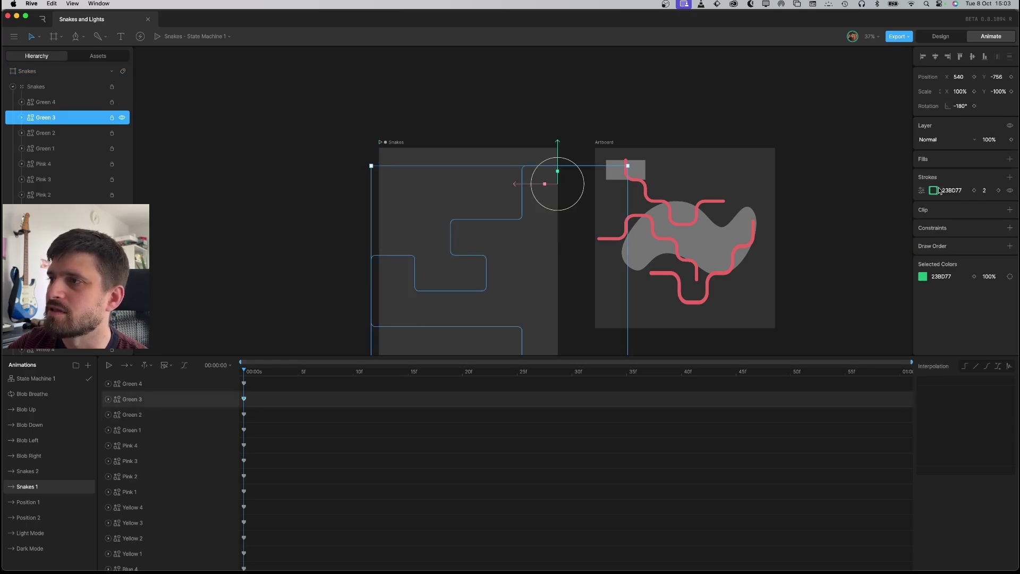
click(921, 190)
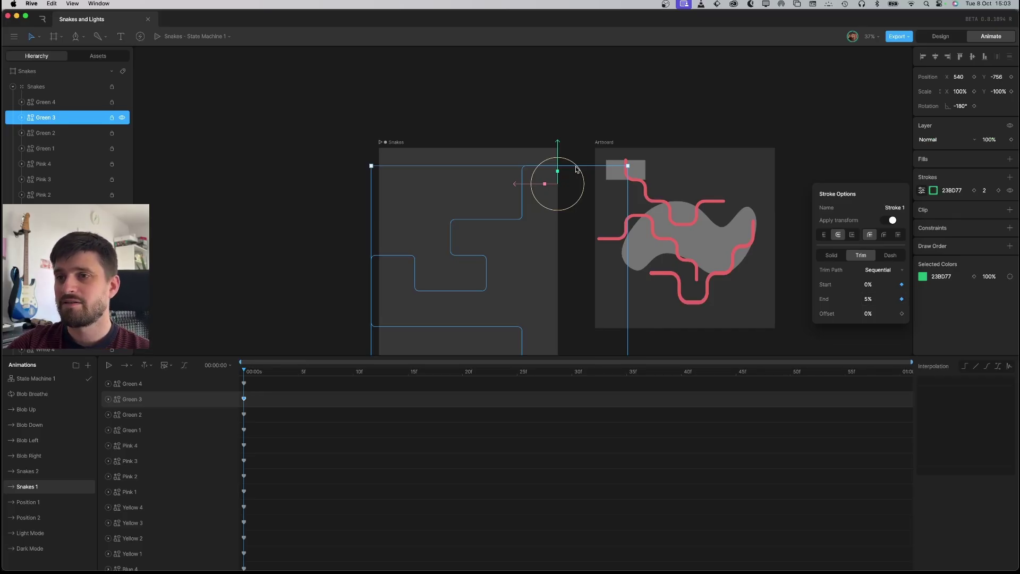
scroll(567, 177, down, 10)
scroll(567, 178, up, 3)
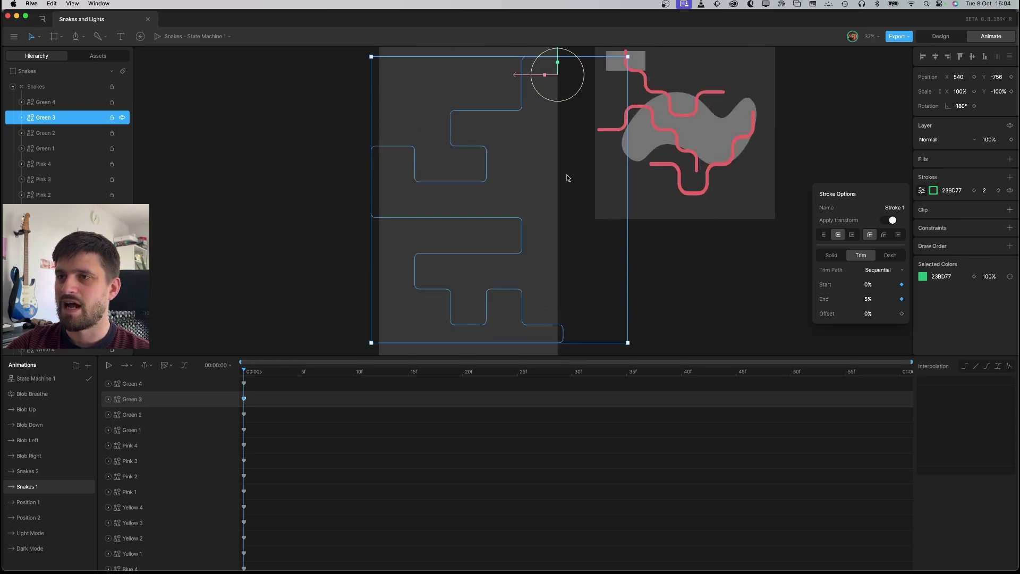
scroll(569, 180, down, 1)
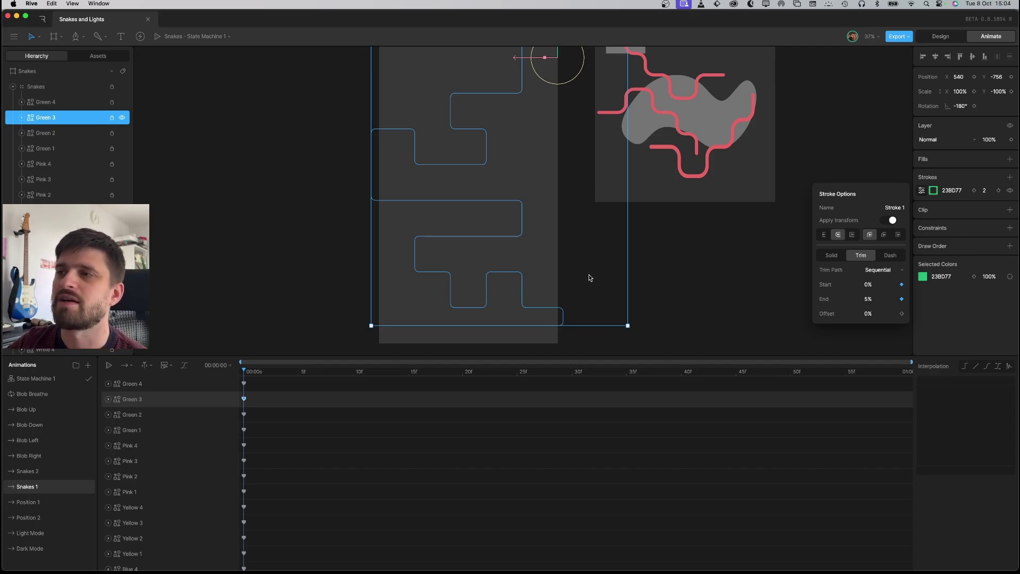
click(44, 475)
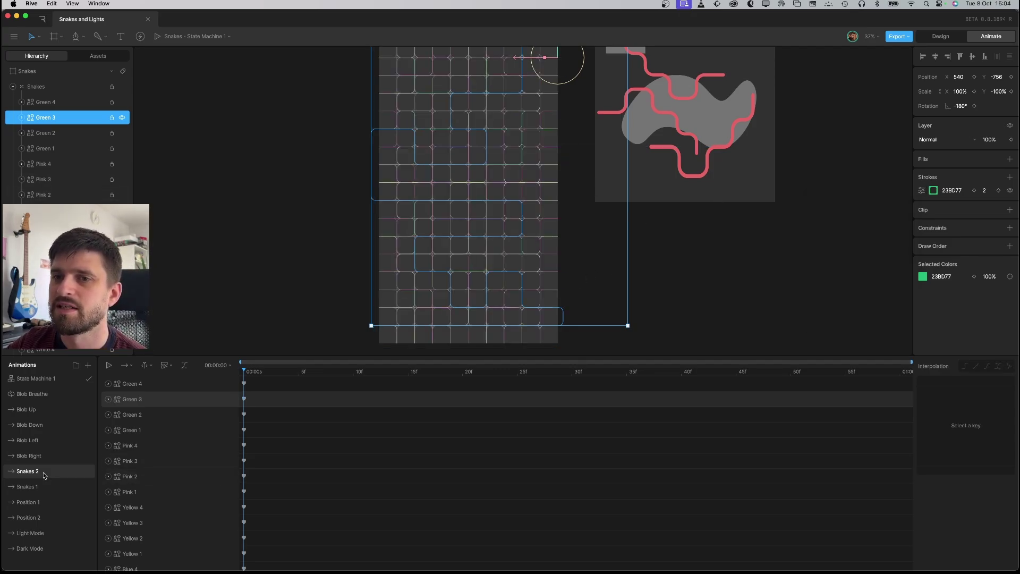
click(922, 191)
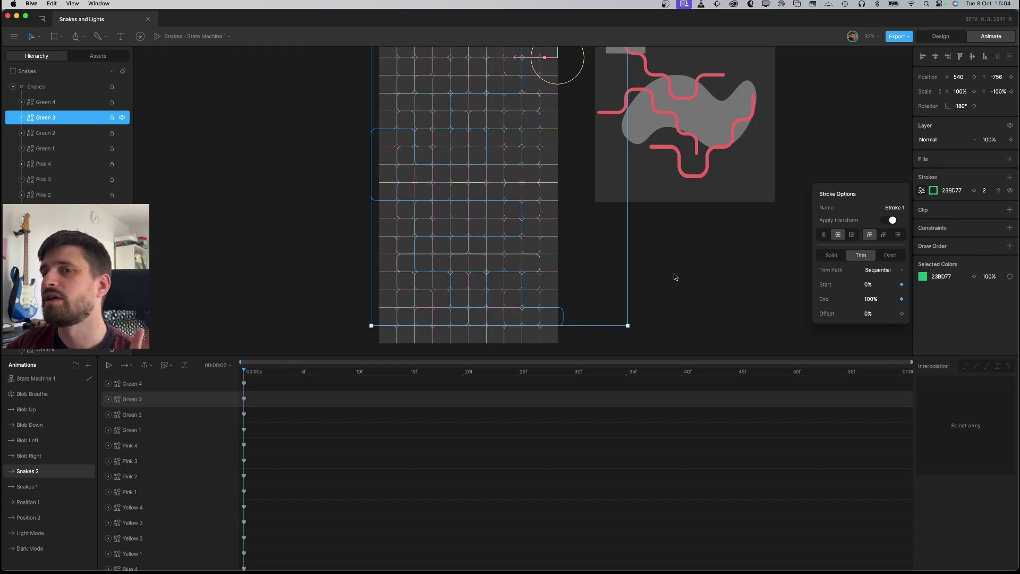
- Add the Snakes 1 timeline to State Machine 1's Snakes layer and turn it into a blend state driven by the Snaking input
click(48, 381)
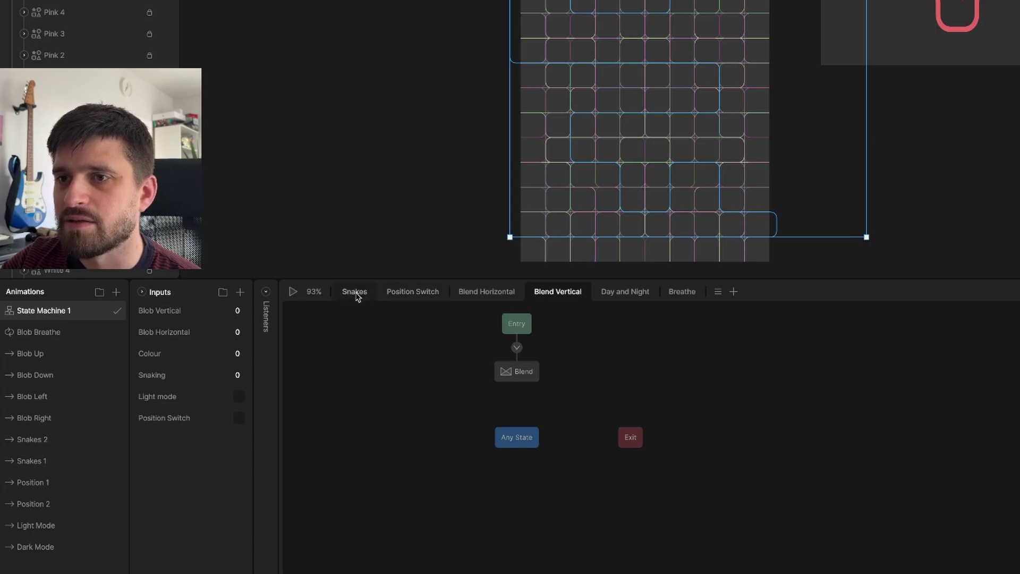
click(259, 367)
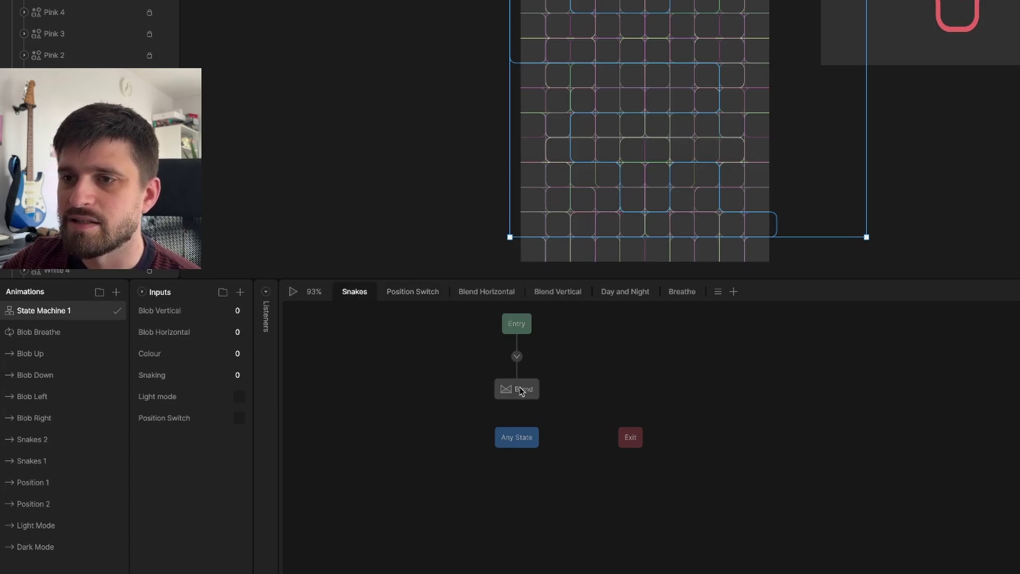
drag(63, 458, 659, 384)
click(663, 382)
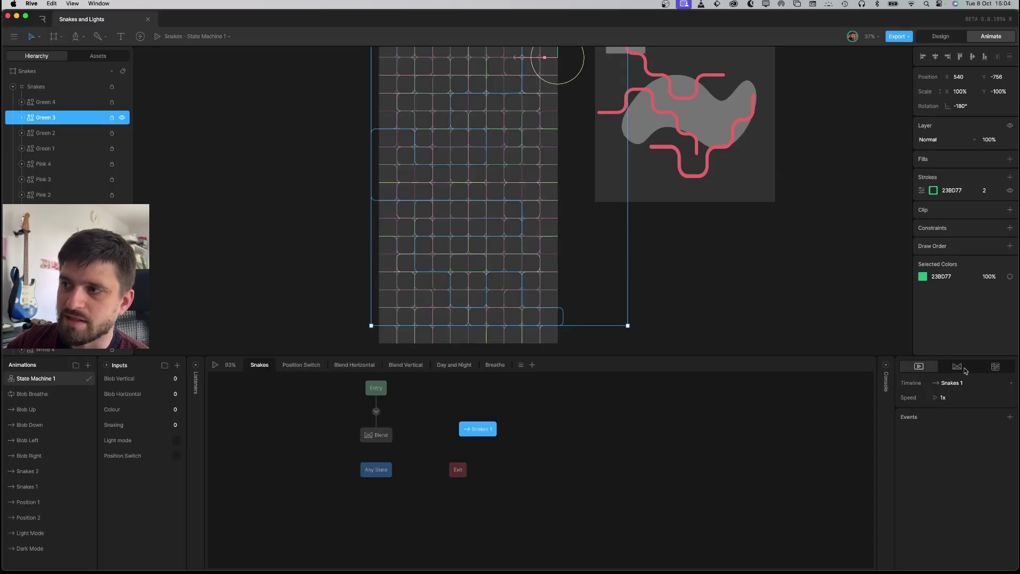
click(957, 366)
click(970, 382)
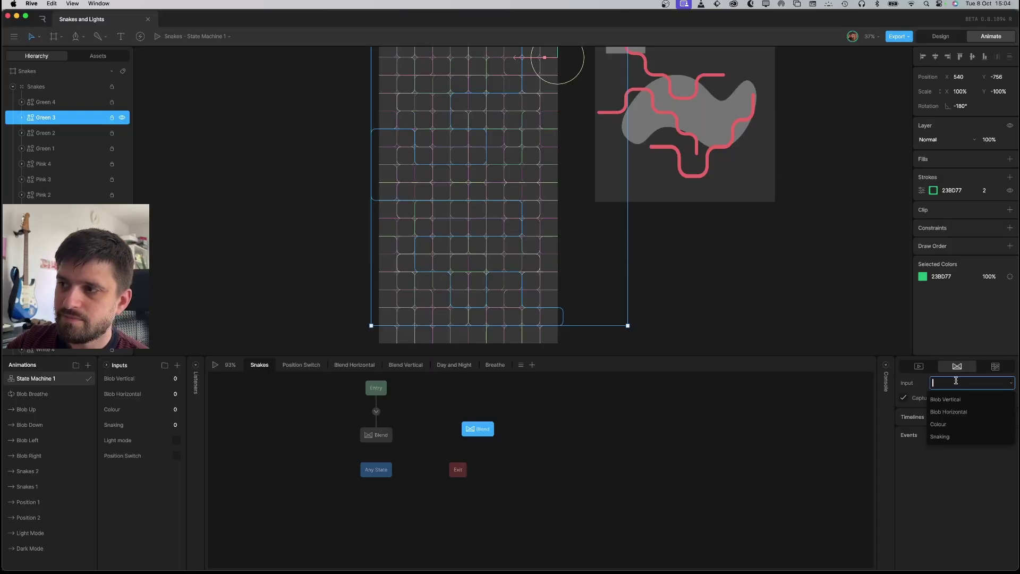
click(940, 437)
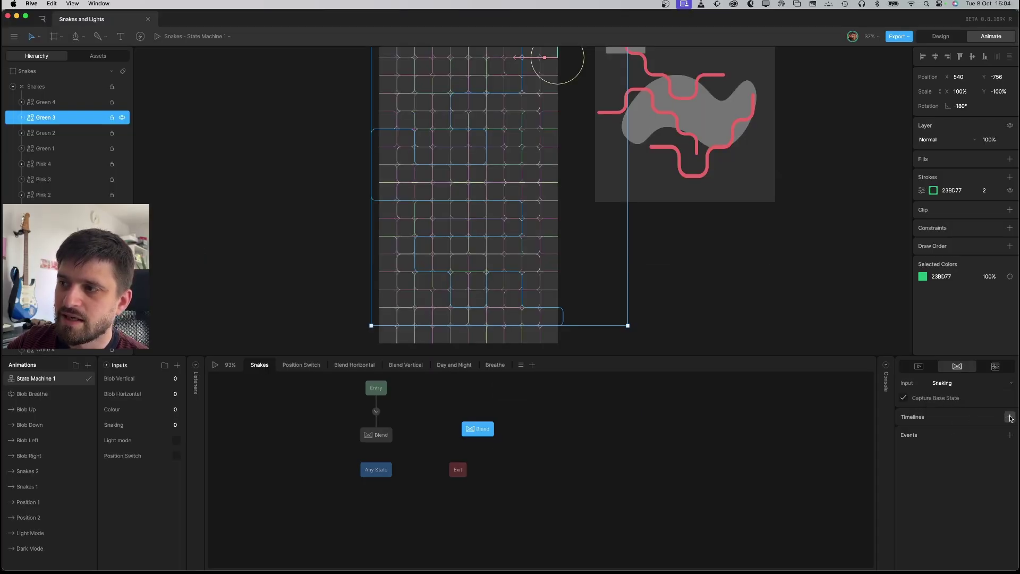
- Blend the Snakes 1 timeline at 0 with Snakes 2 at 100 in the new blend state and delete that state
click(1010, 417)
click(944, 430)
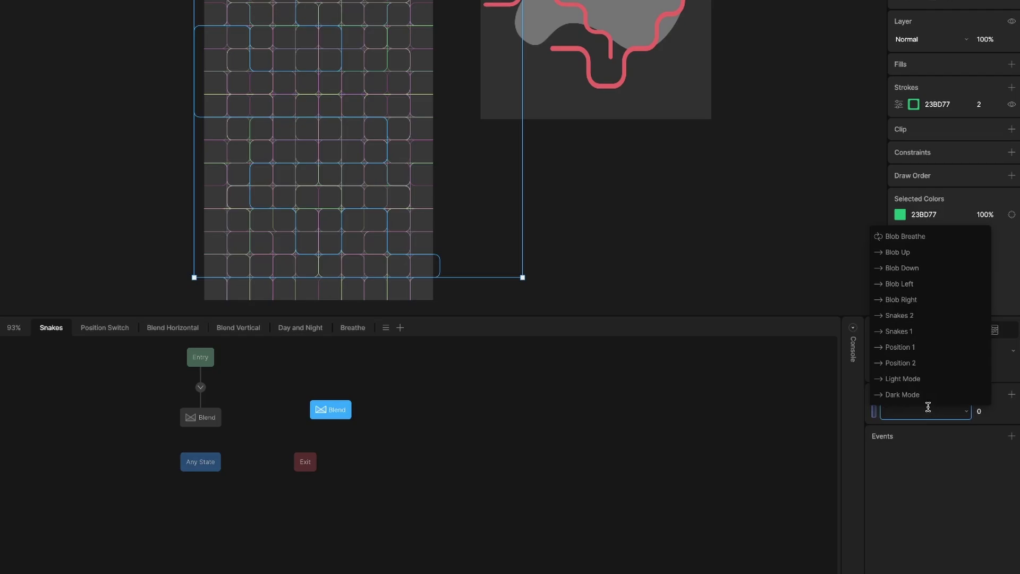
click(920, 331)
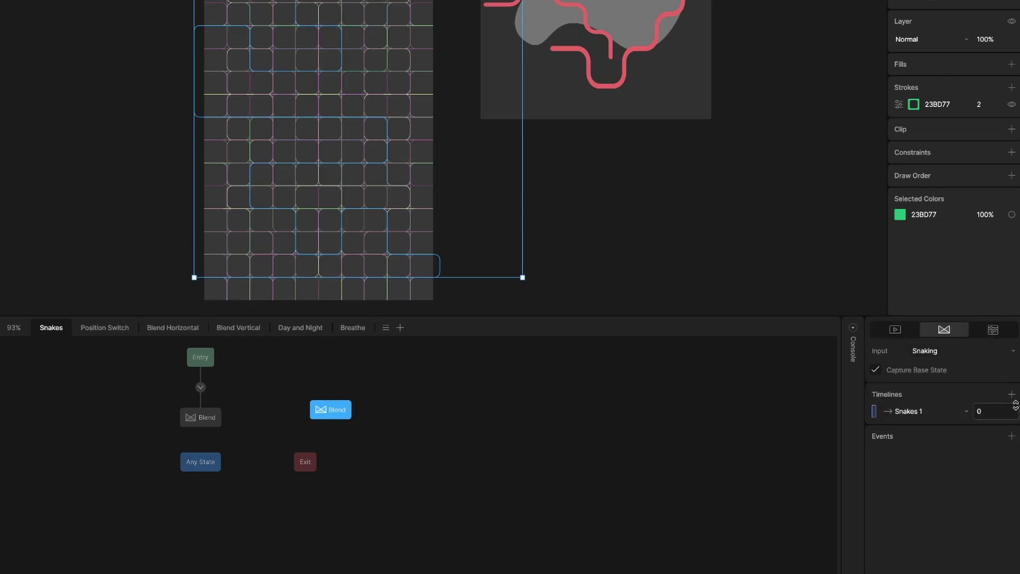
click(1011, 396)
click(923, 450)
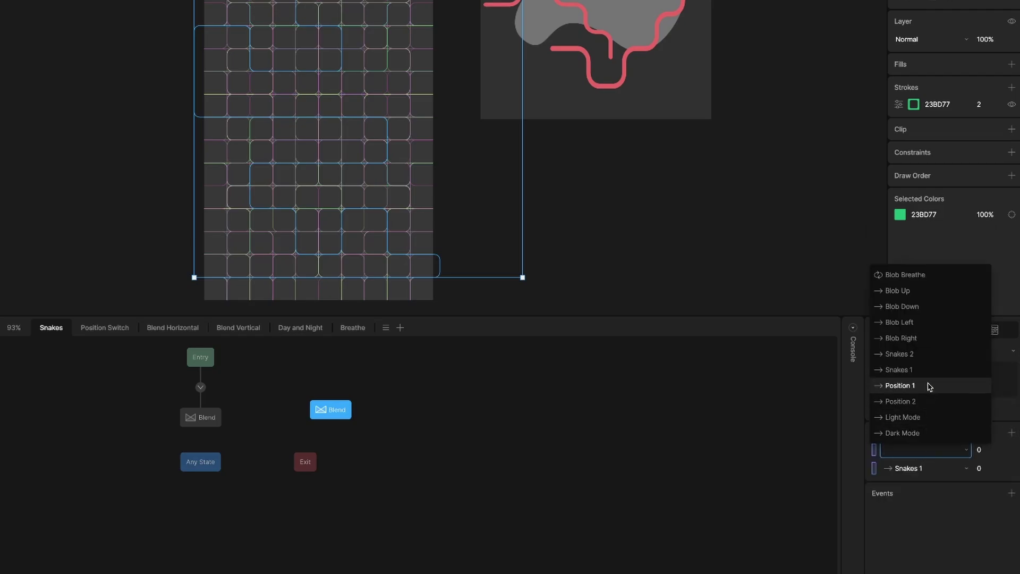
click(911, 358)
click(985, 449)
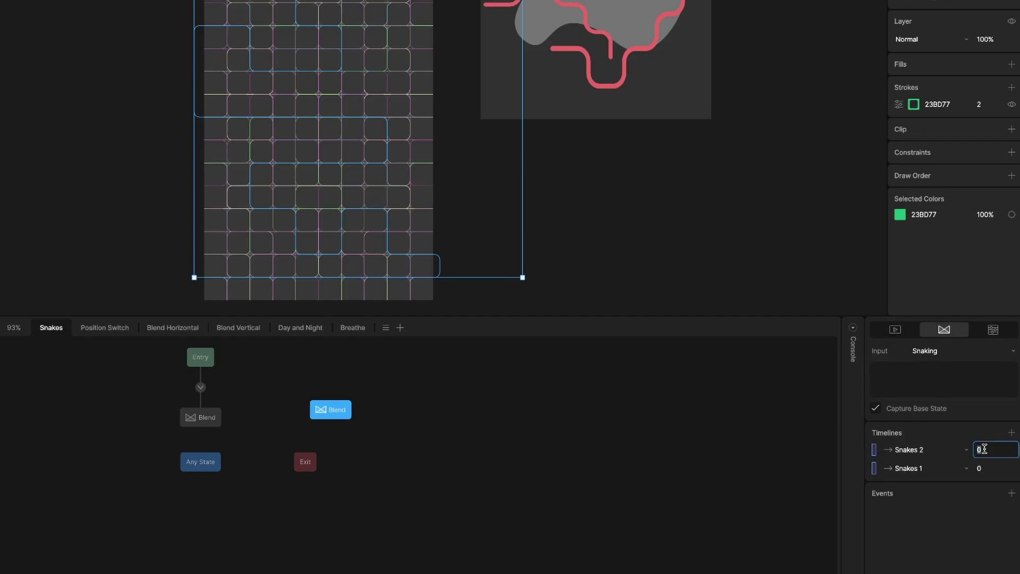
key(Return)
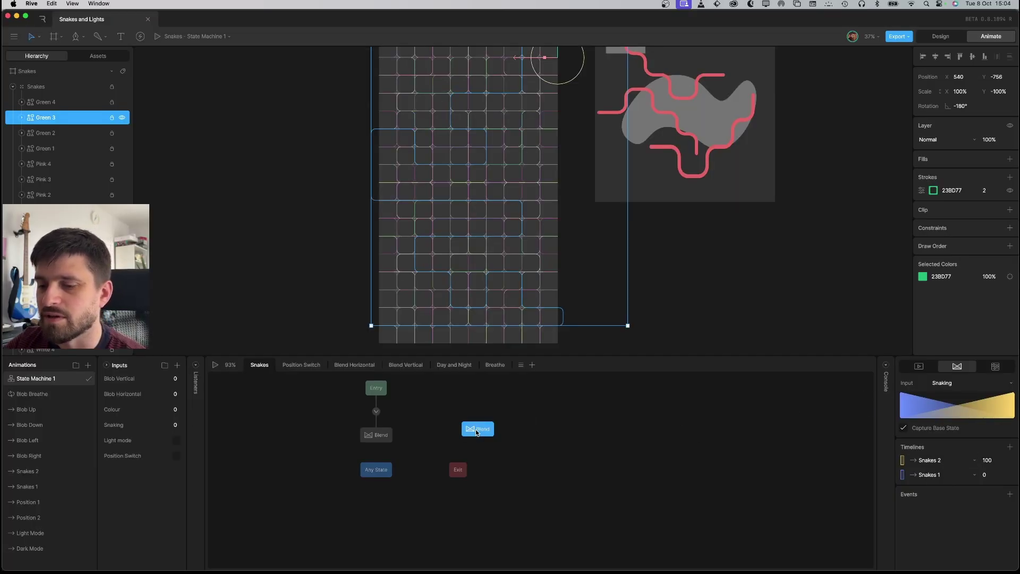
key(BackSpace)
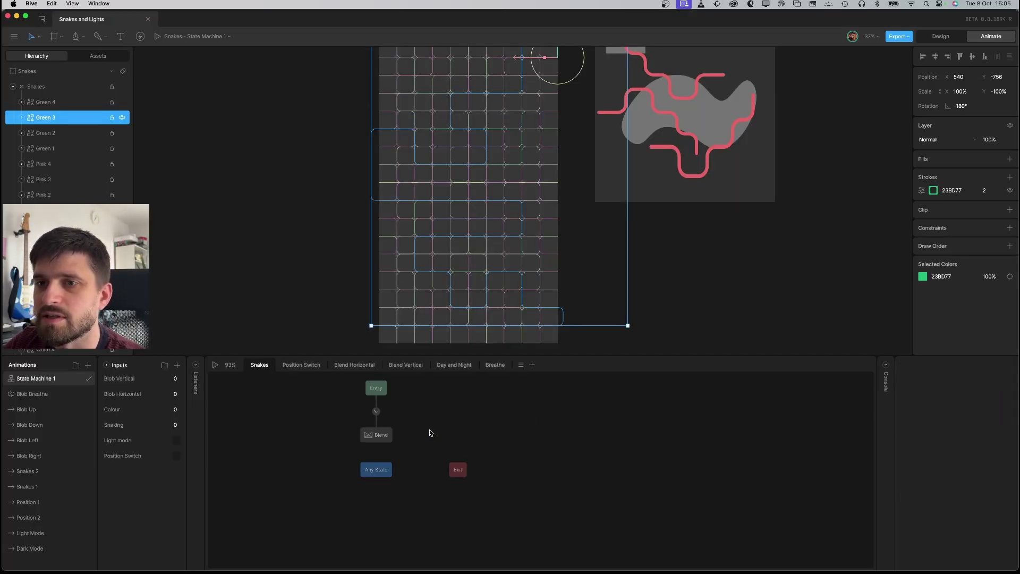
- Play State Machine 1 with the original Snakes blend state selected and raise the Snaking input to 30
click(377, 437)
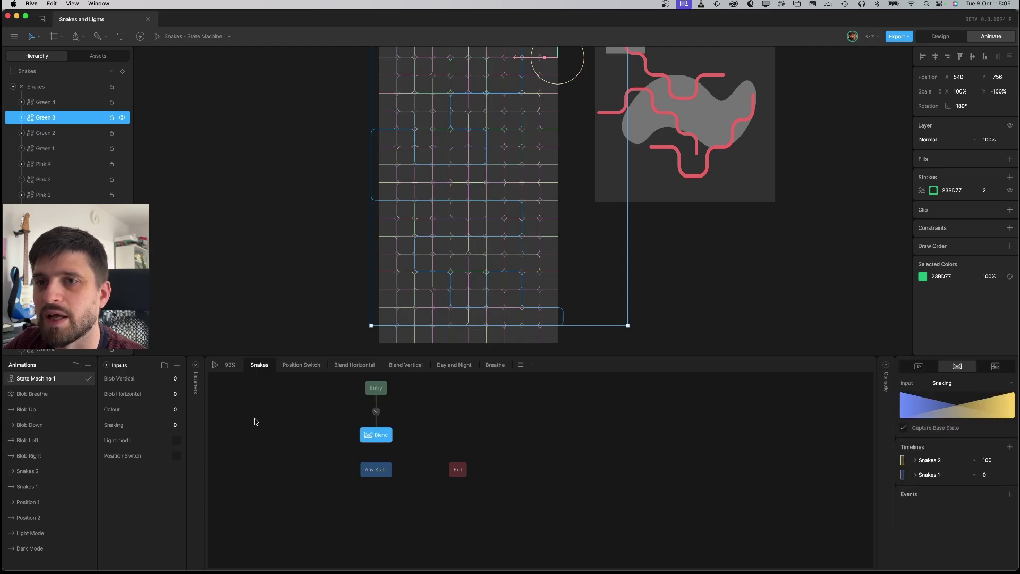
key(space)
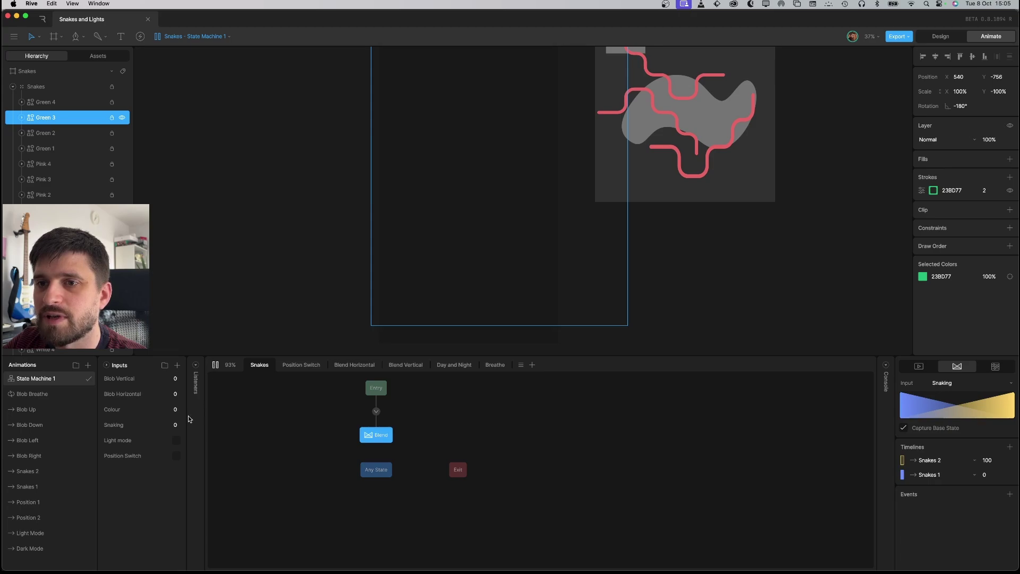
mouse_move(170, 421)
mouse_down()
mouse_move(168, 404)
mouse_move(163, 428)
mouse_move(160, 410)
mouse_up()
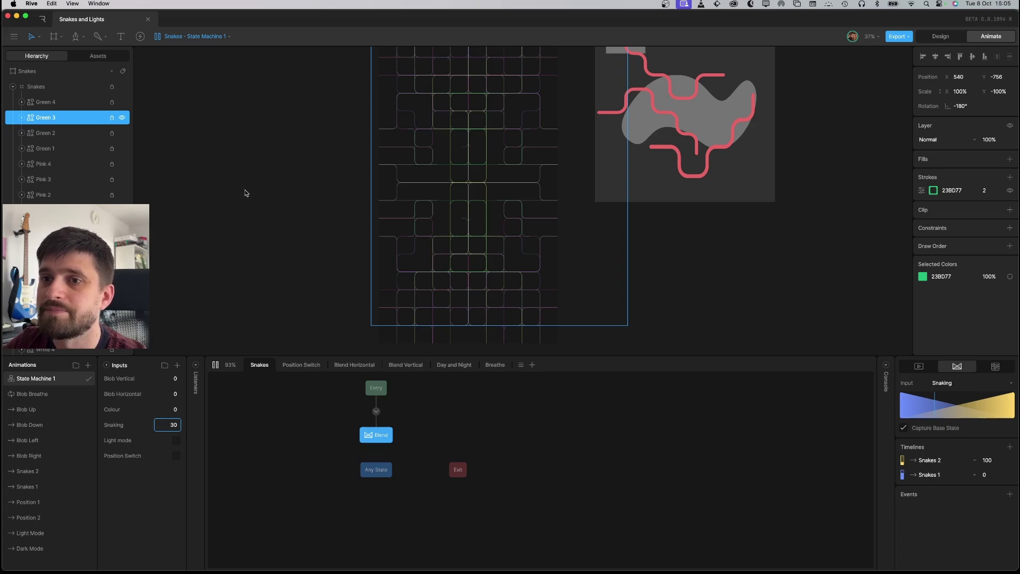
- Switch to Webflow, open the page-scroll trigger that plays Snakes, and preview how scrolling drives the background pipes
key(super+Tab)
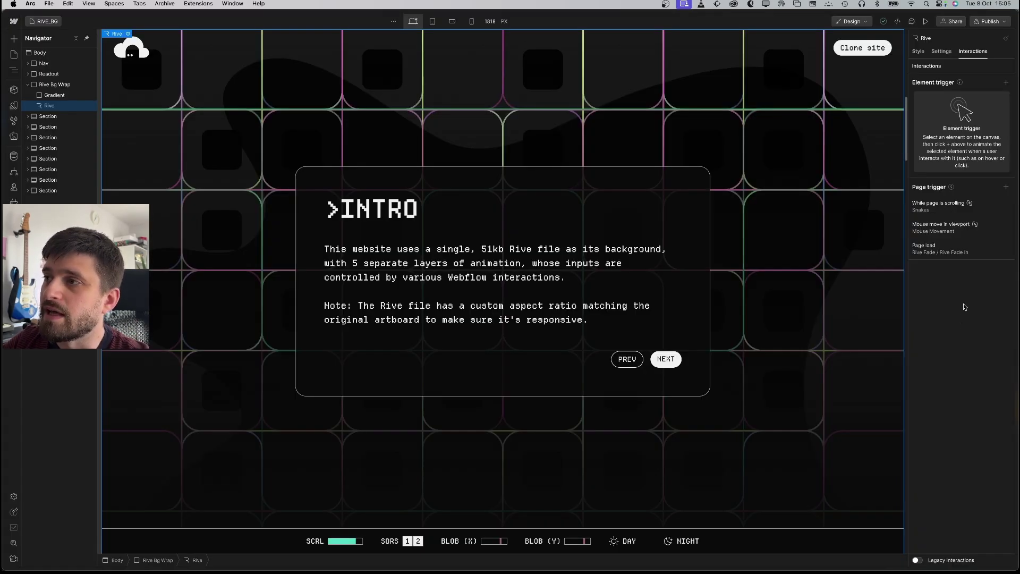
click(961, 216)
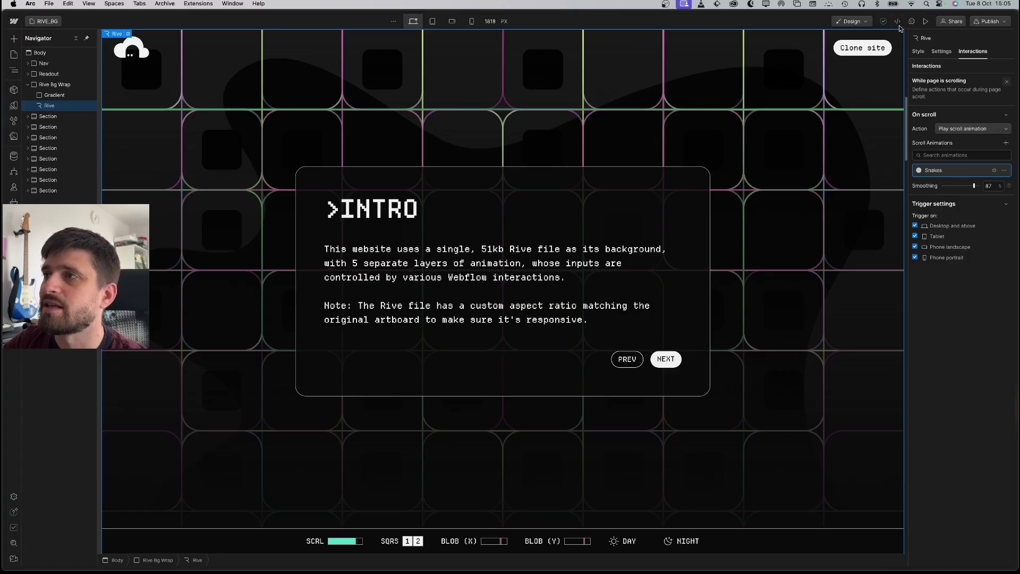
click(926, 21)
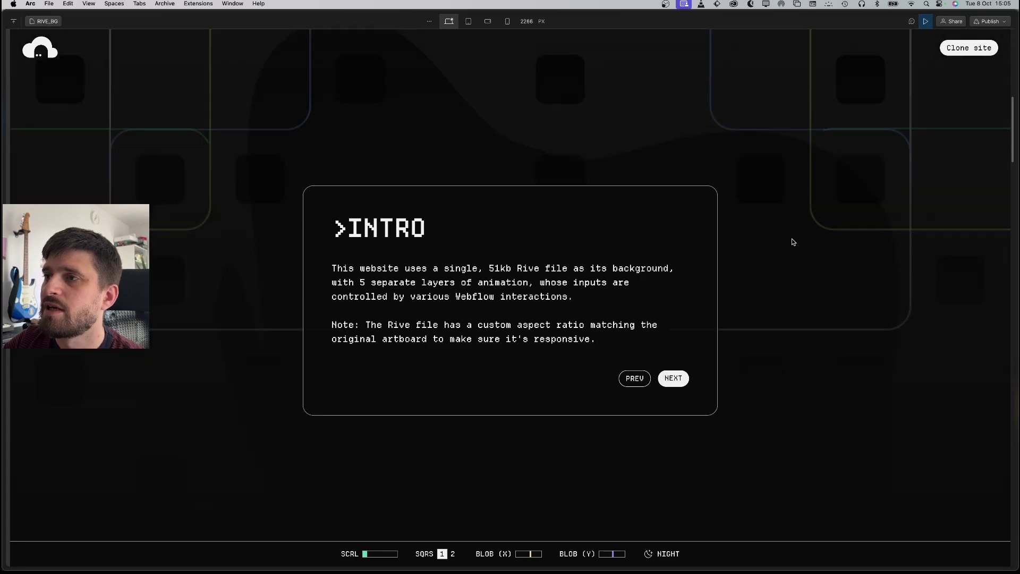
scroll(791, 229, down, 10)
scroll(791, 249, down, 6)
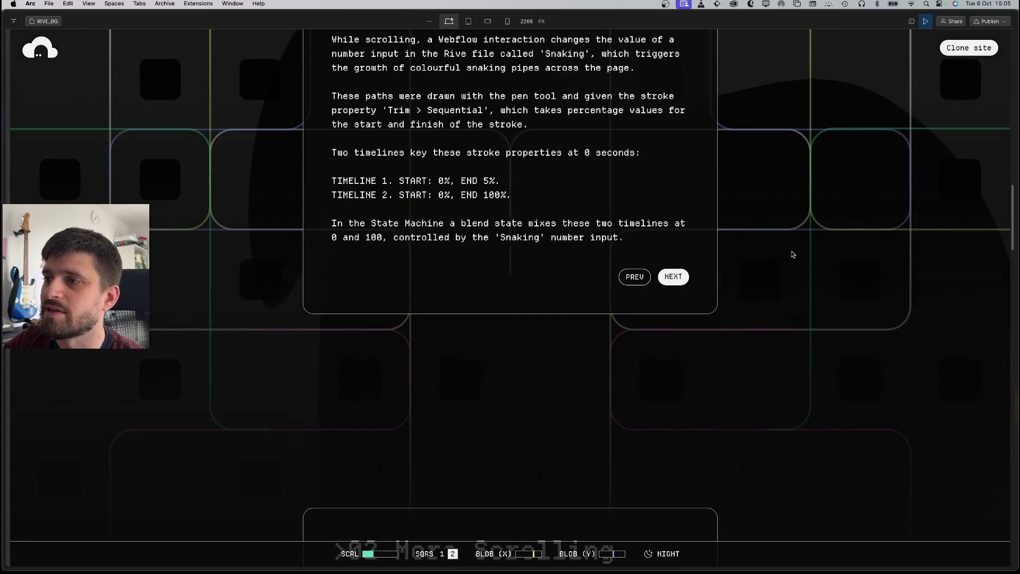
scroll(792, 254, down, 7)
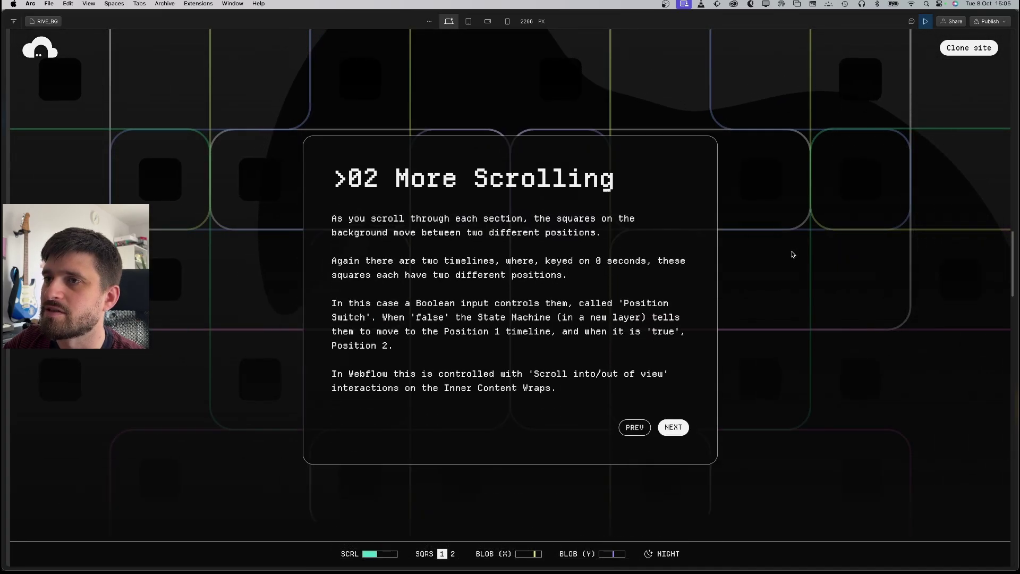
scroll(793, 254, down, 7)
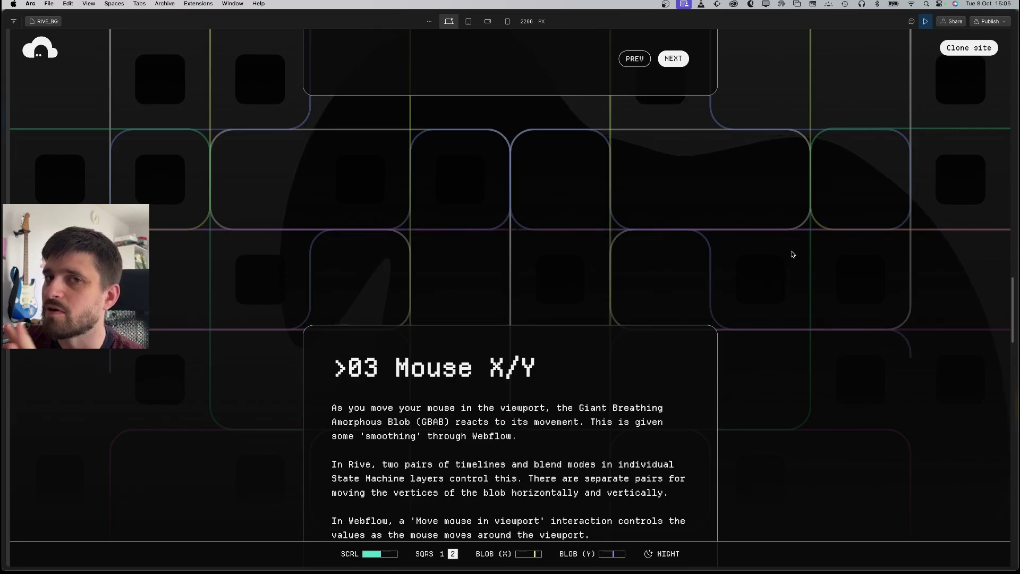
- Leave the preview and compare the Rive action's Snaking values at 0% and 100% in the Snakes scroll animation
click(926, 21)
click(934, 170)
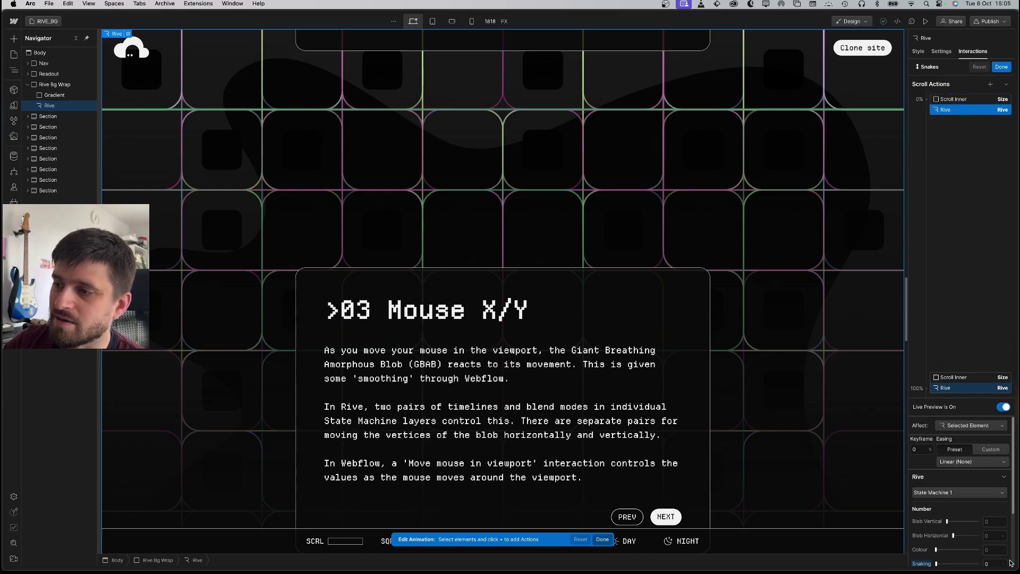
scroll(946, 521, down, 2)
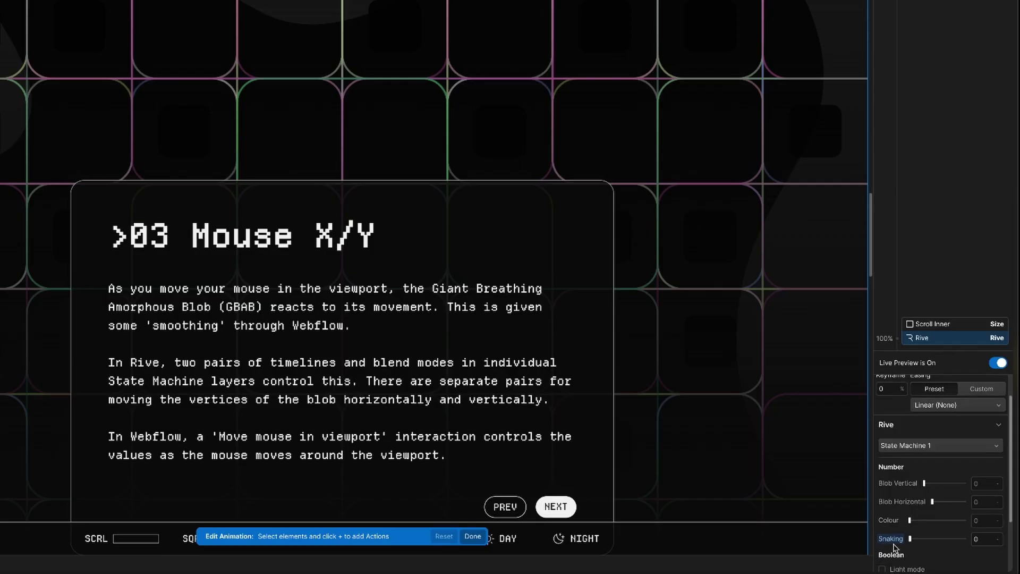
click(939, 340)
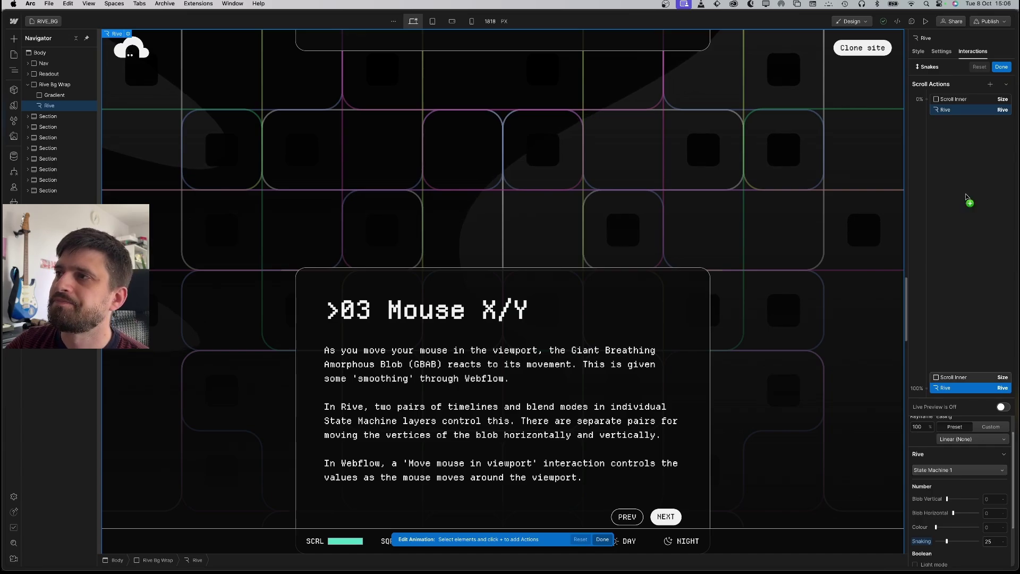
click(1001, 66)
- Preview the page down to the FIN section and back up, watching the pipes grow and recede
click(926, 22)
scroll(758, 238, down, 10)
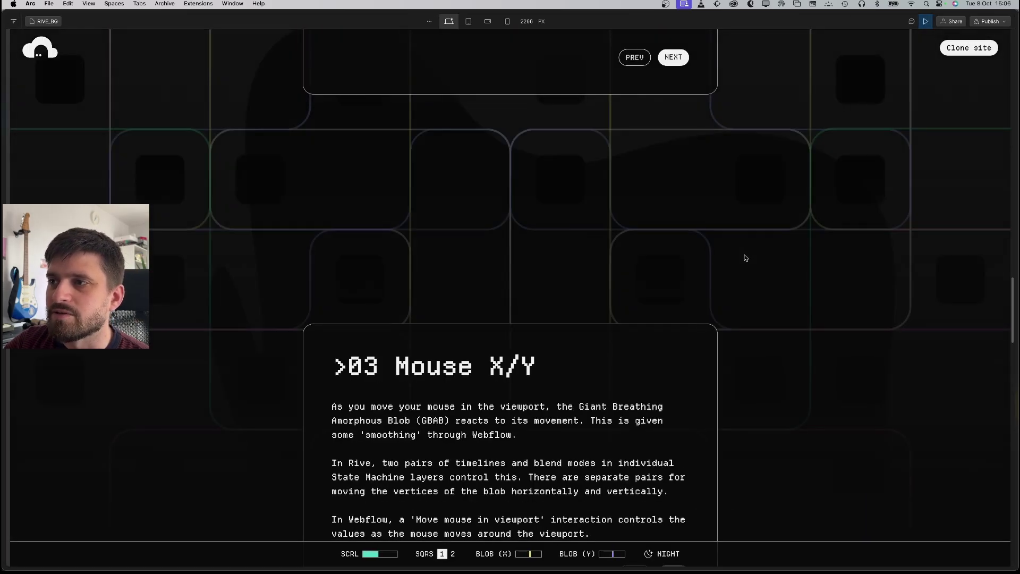
scroll(752, 274, down, 10)
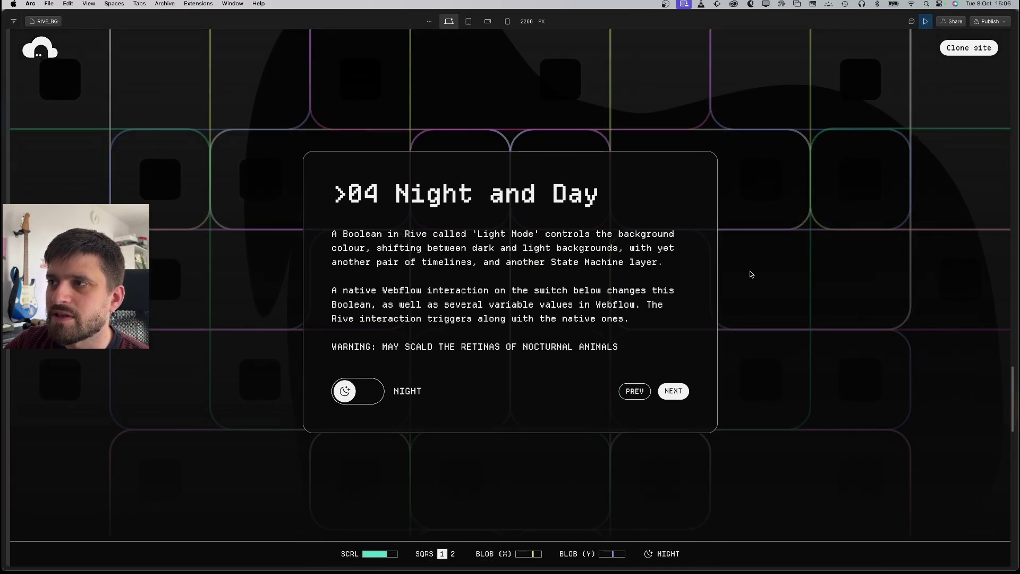
scroll(751, 275, down, 10)
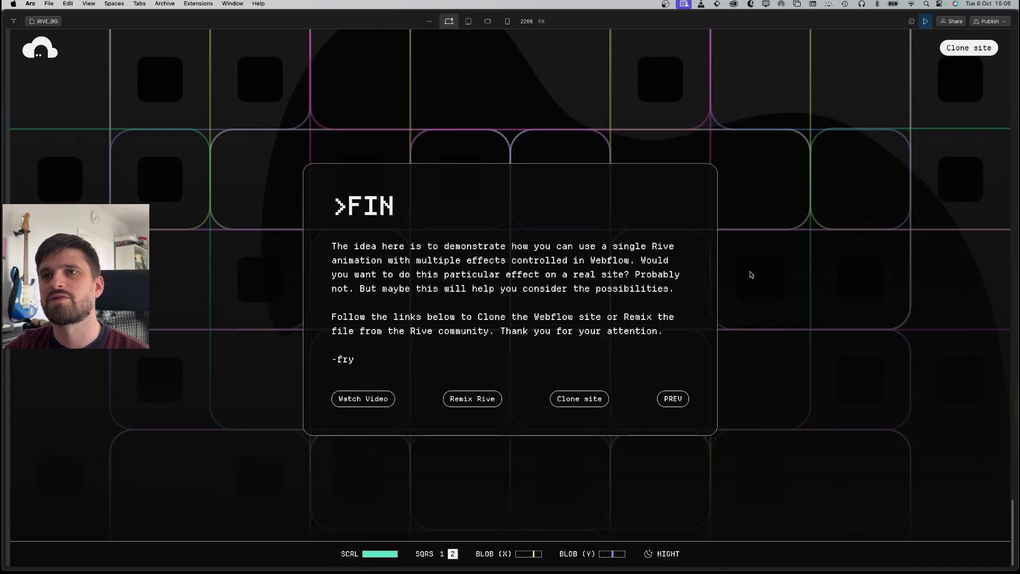
scroll(752, 274, up, 15)
scroll(751, 274, up, 2)
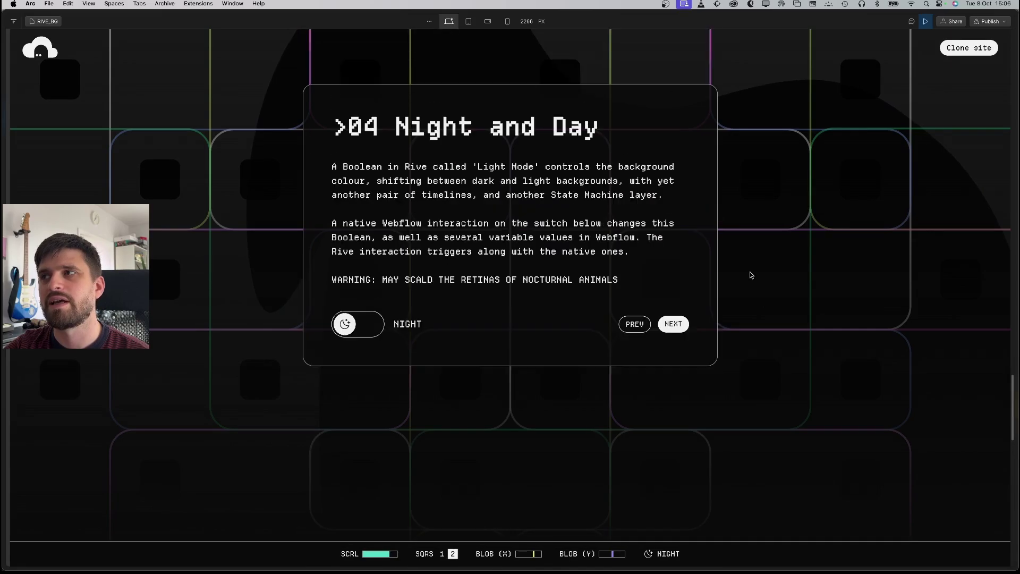
- Leave the preview and open the scroll-into-view interaction of the Intro section's Position Trigger element
click(924, 22)
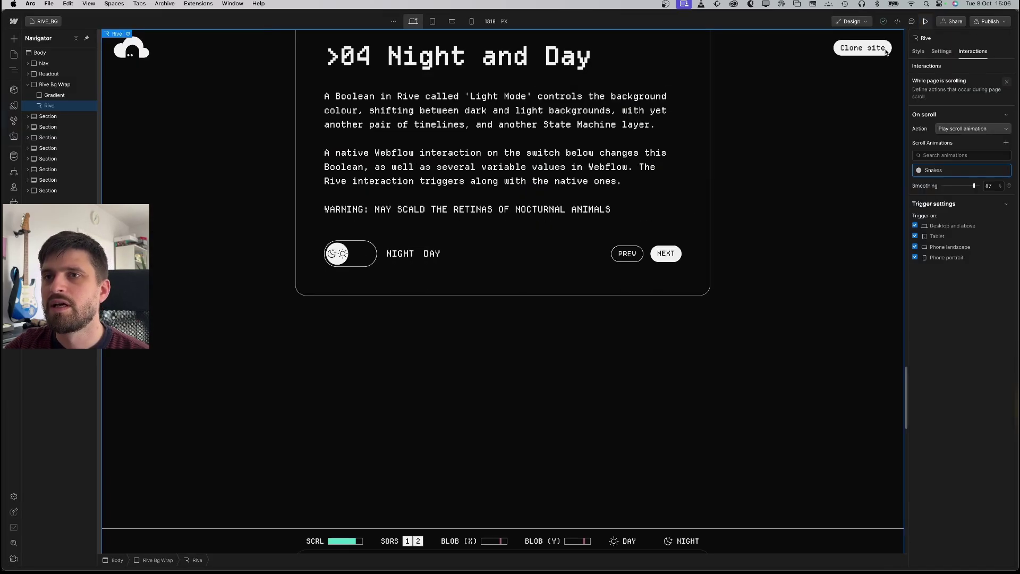
click(28, 128)
click(30, 128)
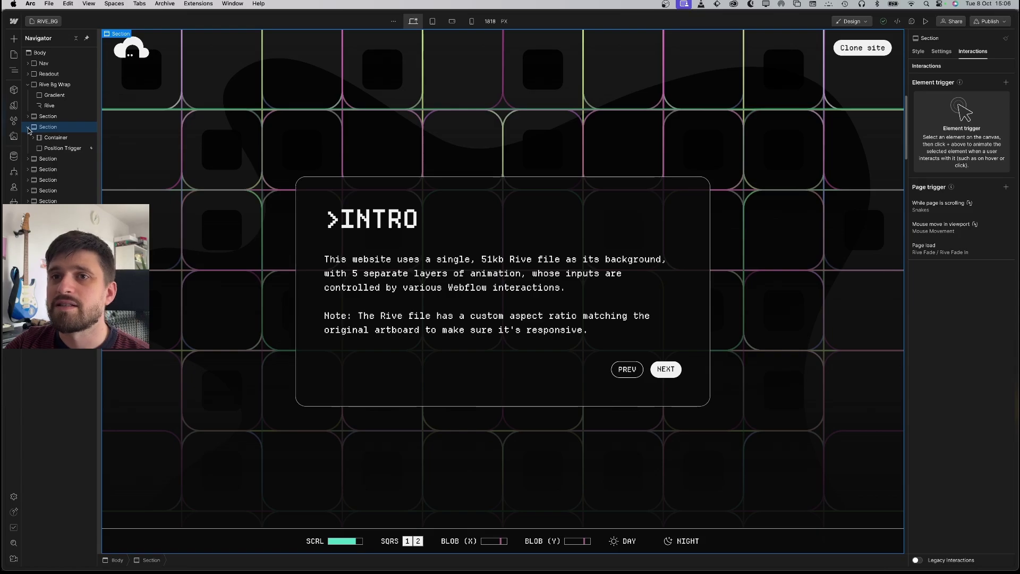
click(63, 149)
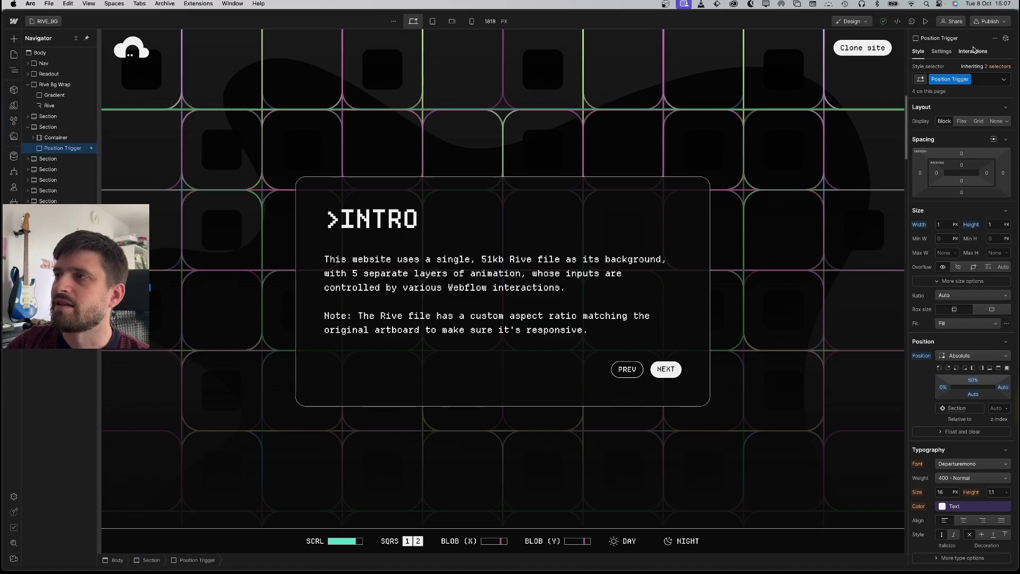
click(973, 51)
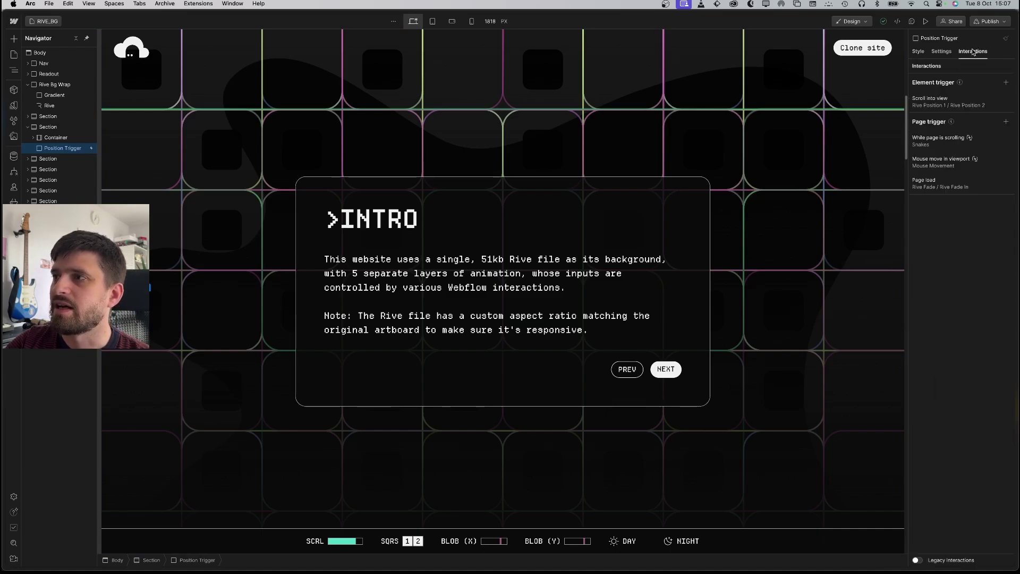
click(953, 101)
- Examine the Position Switch setting of the Rive action in the Rive Position 1 animation
click(947, 187)
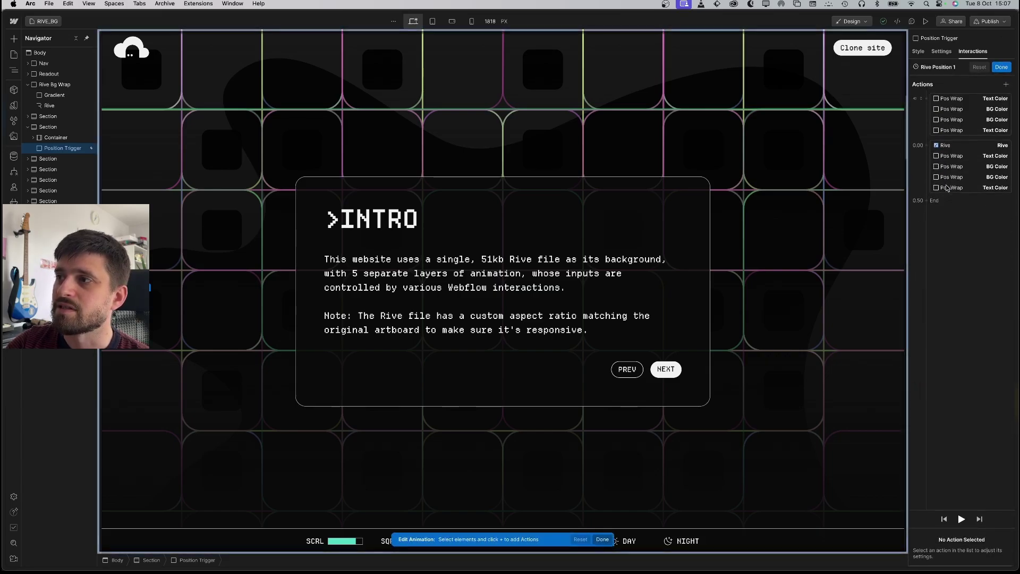
click(947, 145)
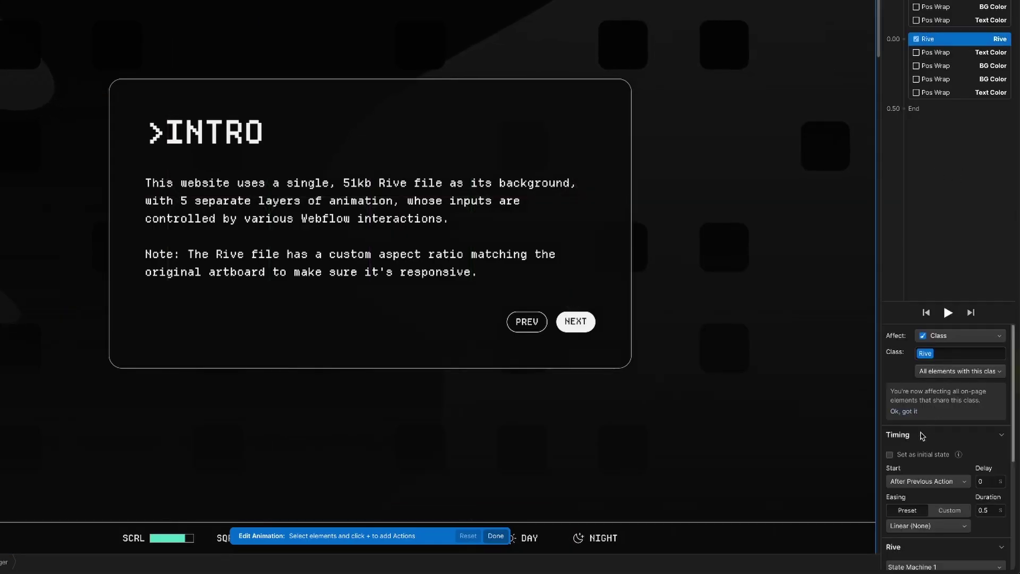
scroll(940, 426, down, 4)
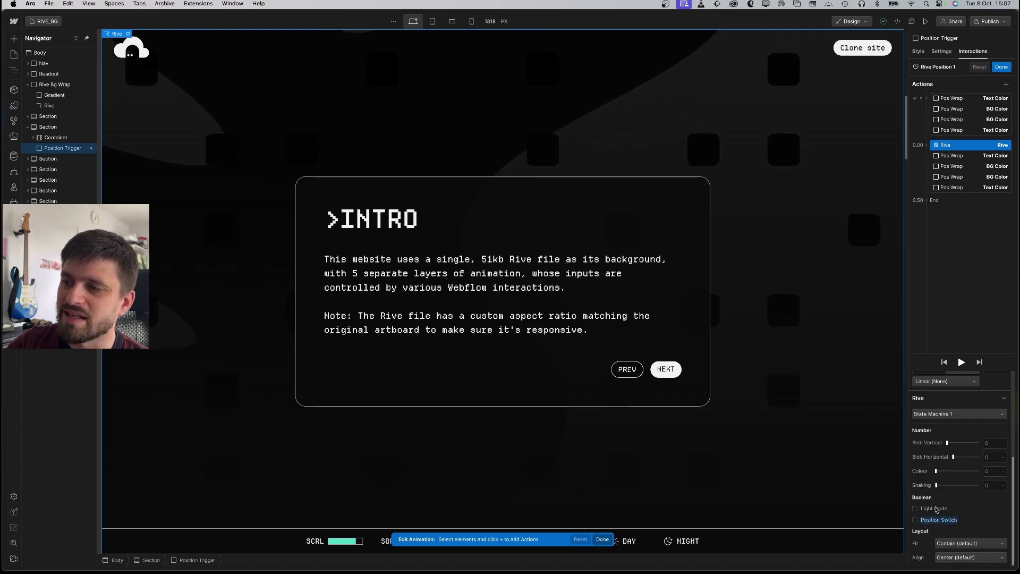
- Try out the Light mode Boolean on the Rive action, reset it to its initial value, and save Rive Position 1
click(936, 508)
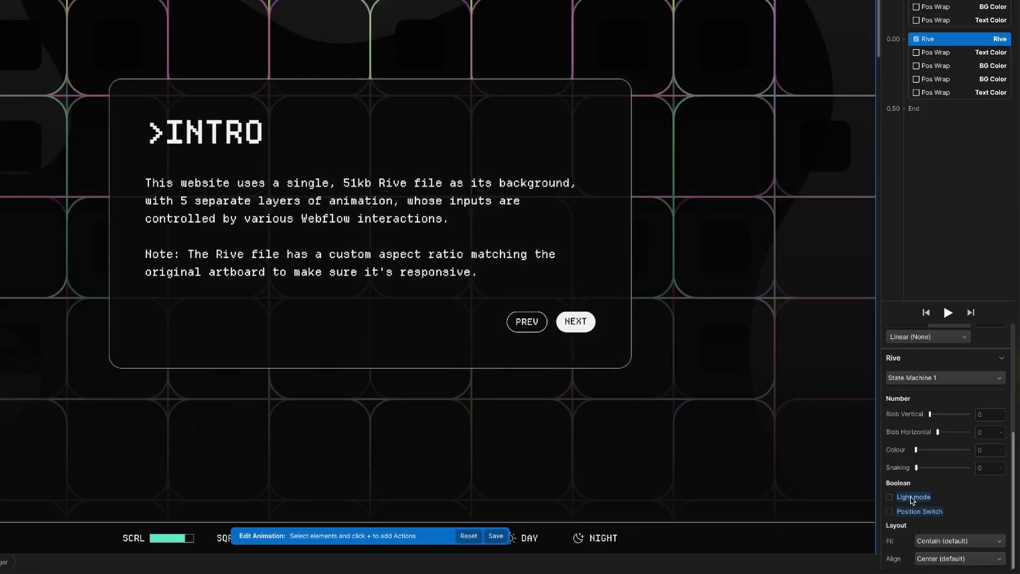
right_click(911, 499)
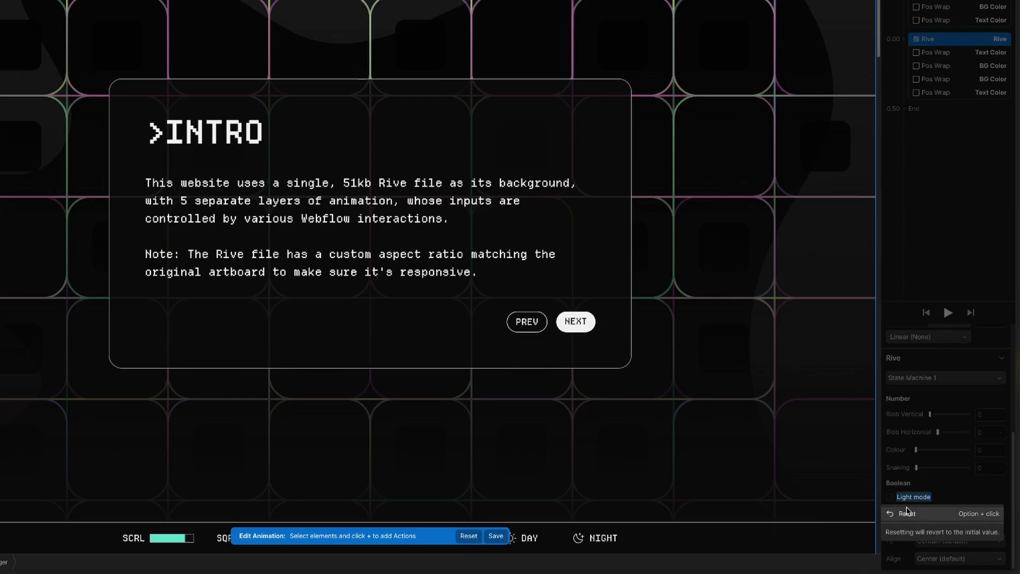
click(891, 500)
click(890, 498)
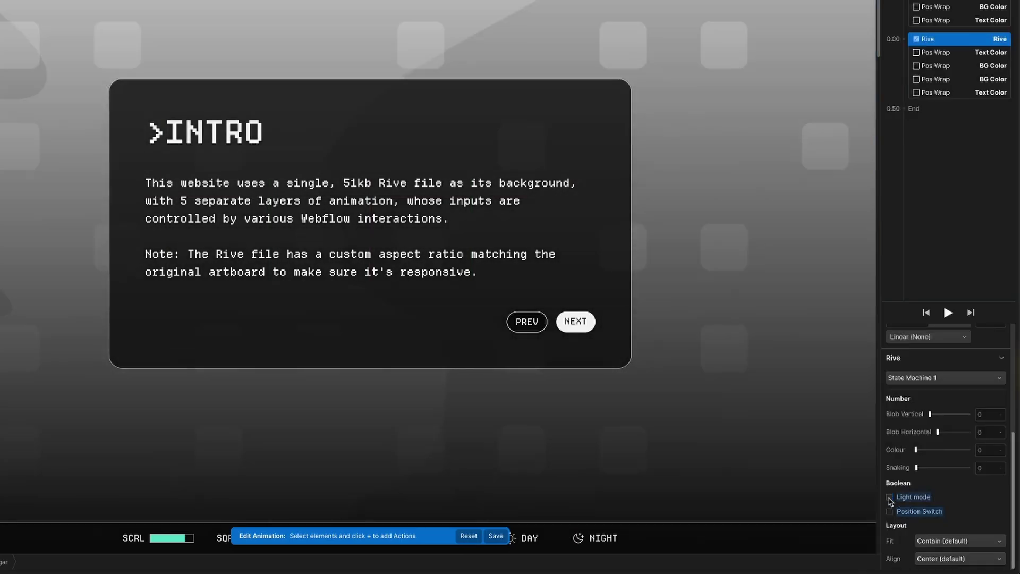
click(890, 498)
right_click(930, 502)
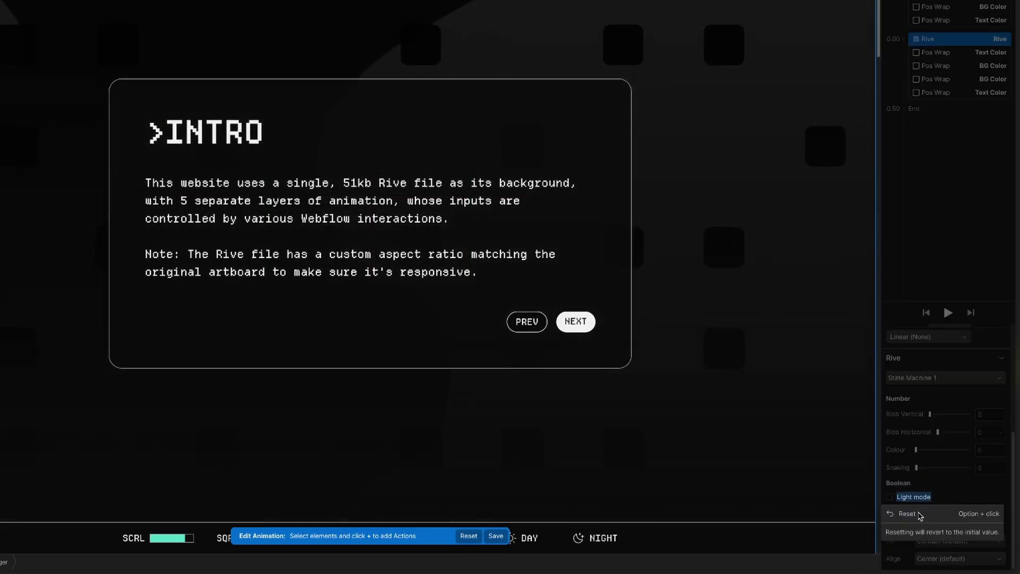
click(921, 514)
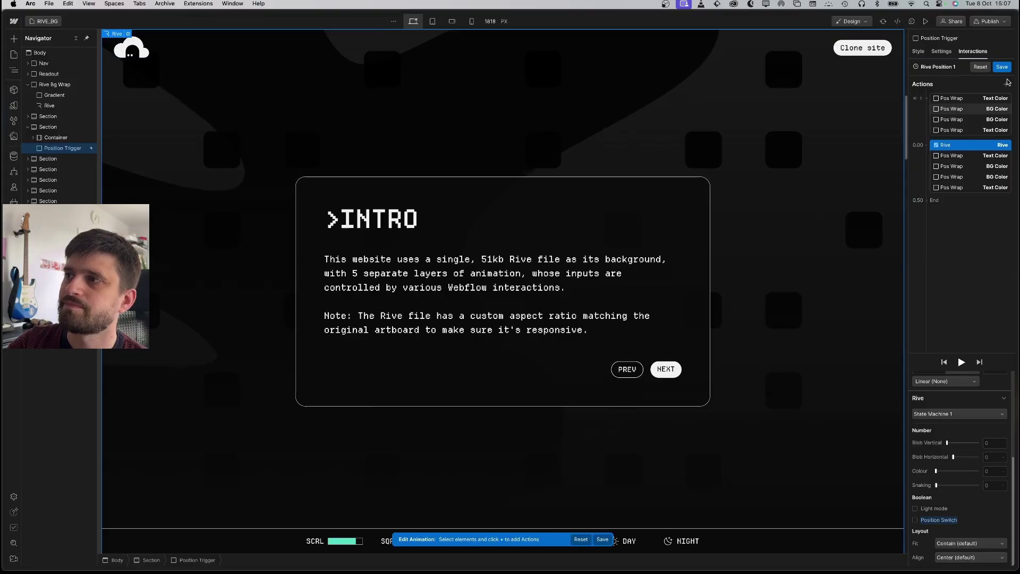
click(1002, 66)
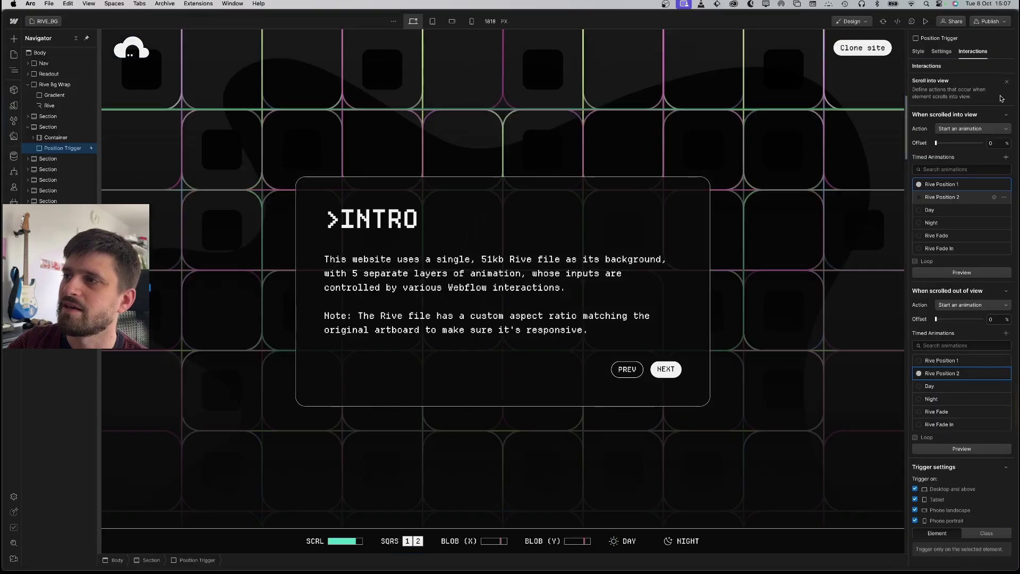
- Examine the Position Switch setting of the Rive action in the Rive Position 2 animation and close the animation
click(950, 374)
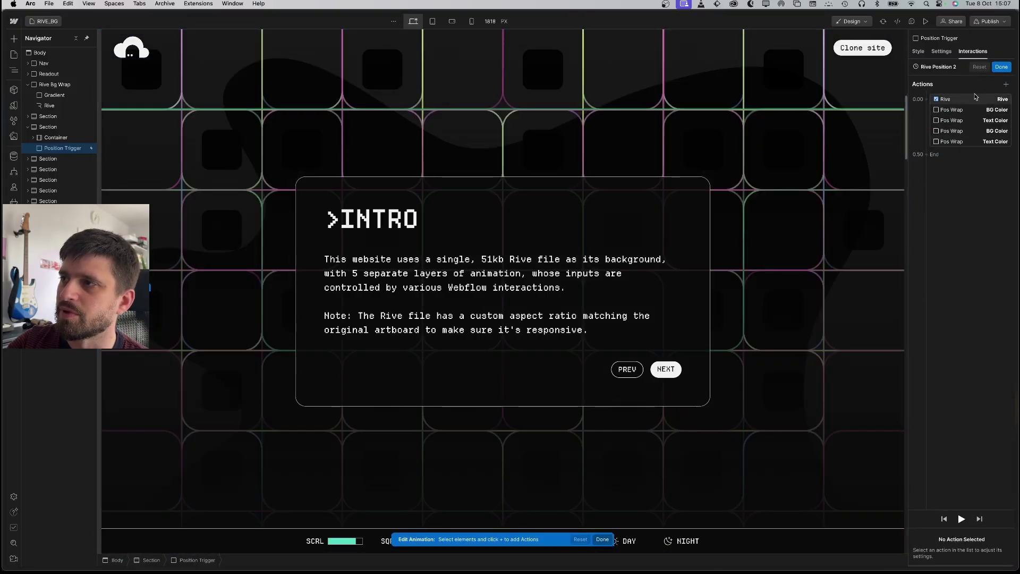
scroll(956, 452, down, 5)
click(915, 520)
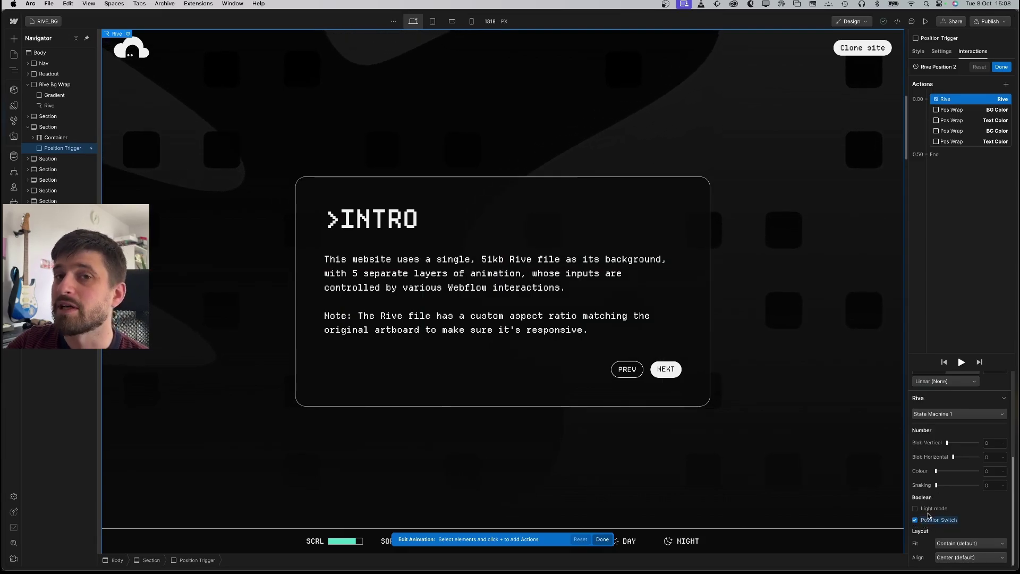
click(1003, 67)
- Switch to Rive and compare the square layouts of the Position 1 and Position 2 animations
key(super+Tab)
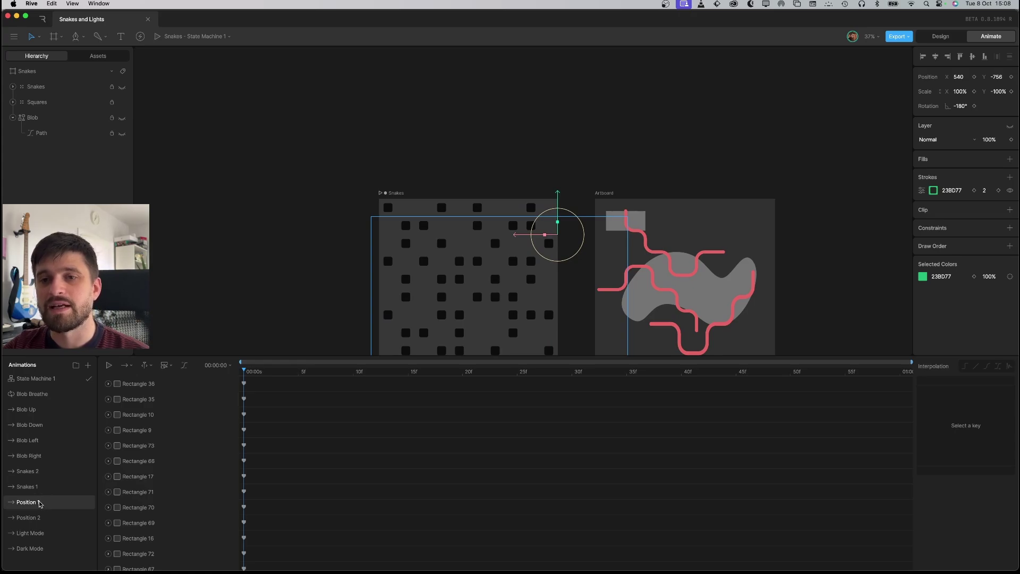
click(48, 519)
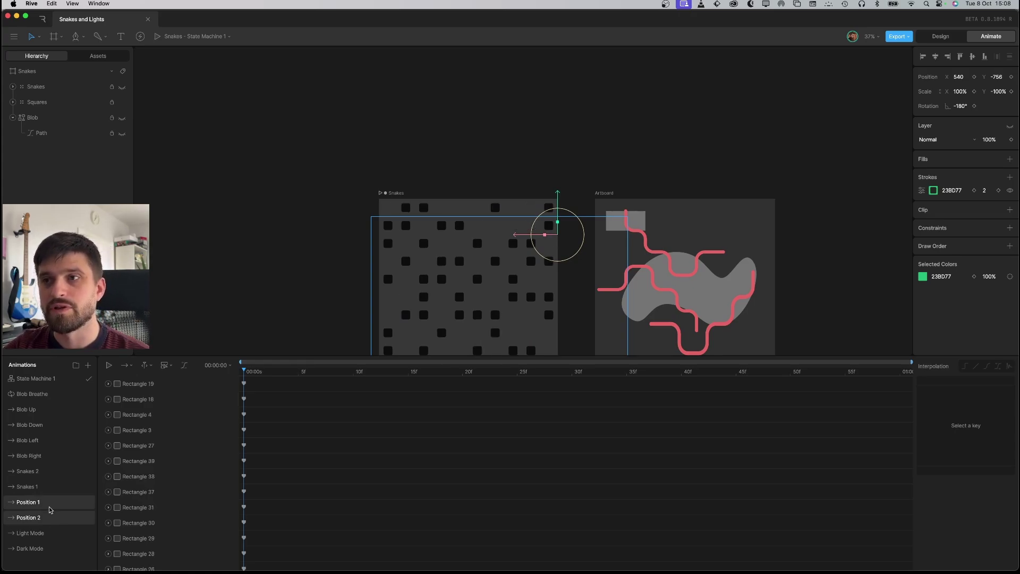
click(49, 510)
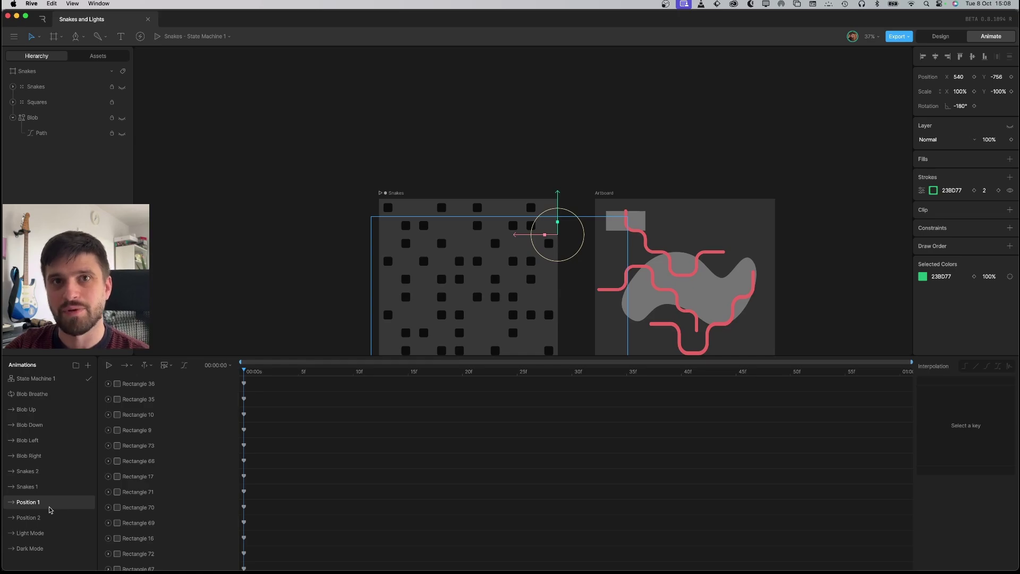
click(47, 519)
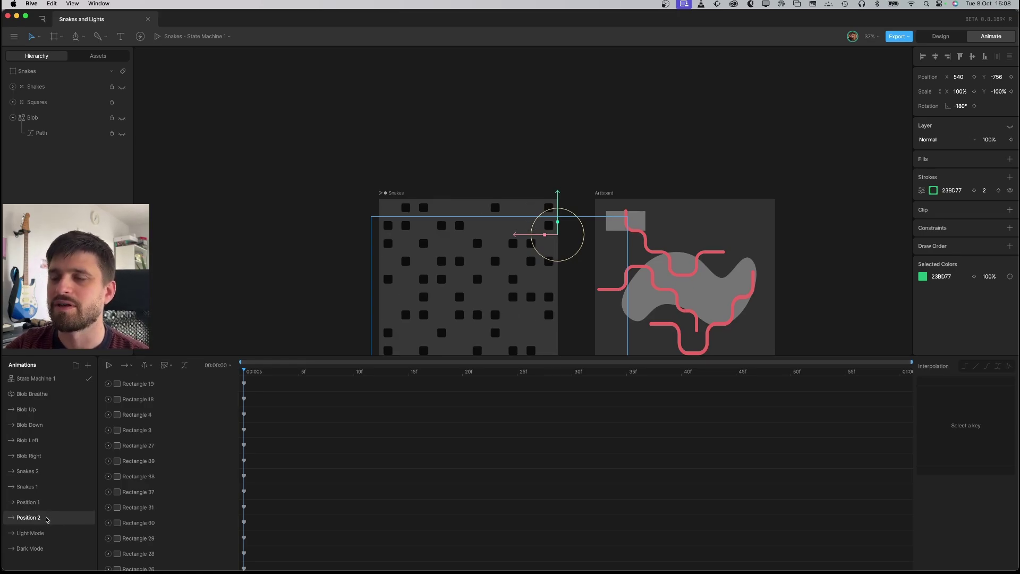
click(51, 508)
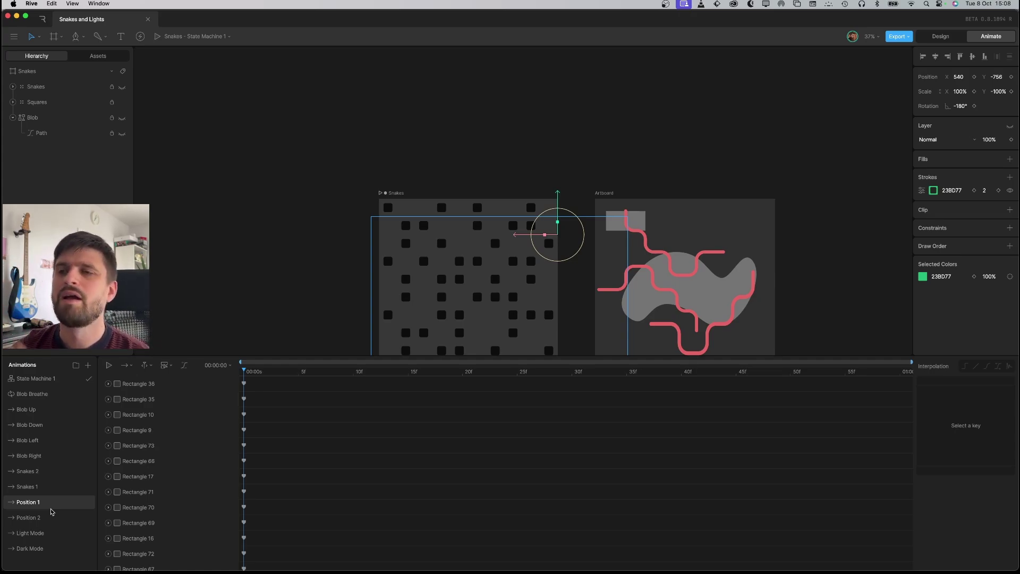
- Inspect the Position 1 state in State Machine 1's Position Switch layer and Rectangle 9 in the Position 1 animation
click(35, 378)
click(307, 370)
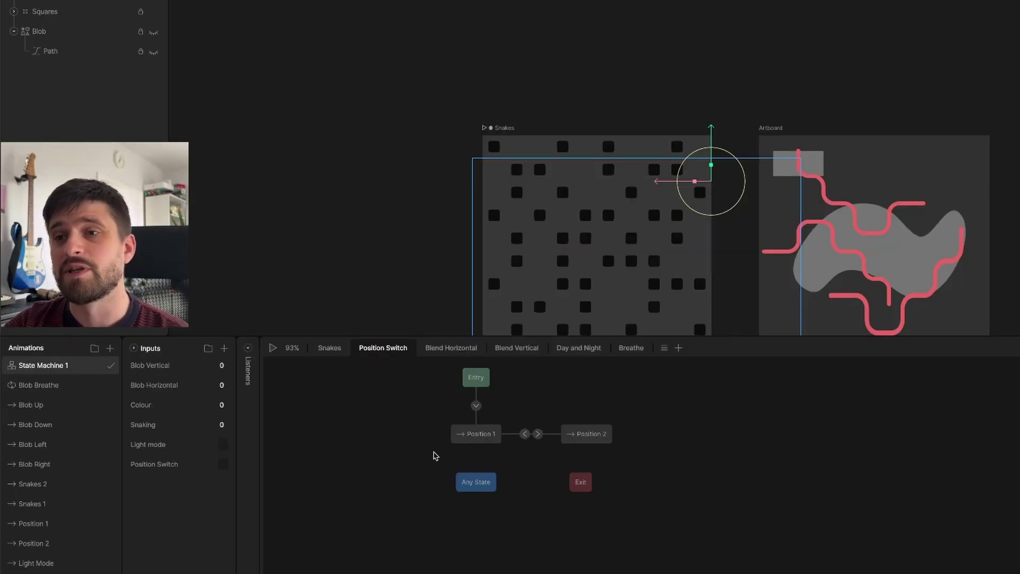
click(481, 435)
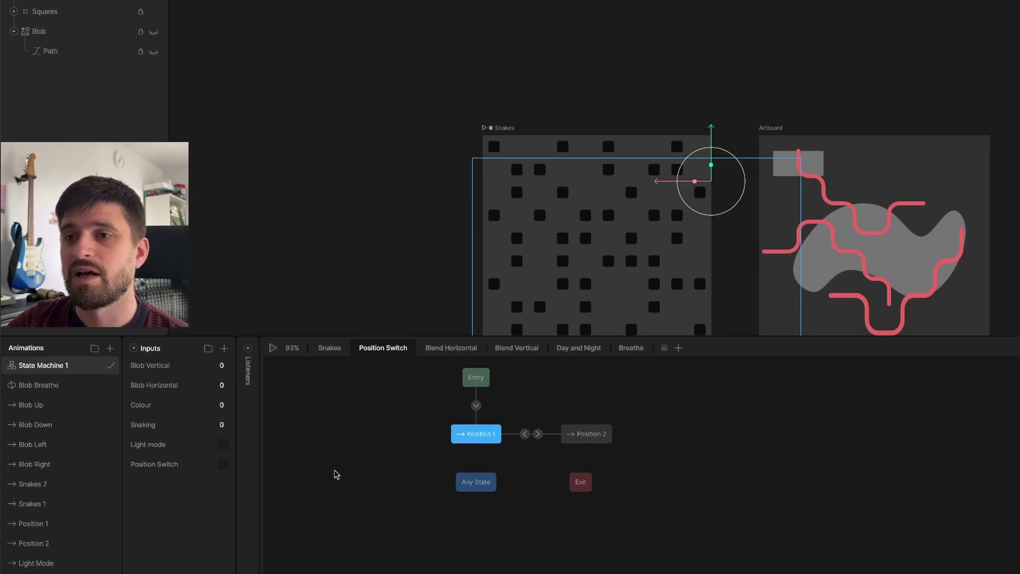
click(46, 524)
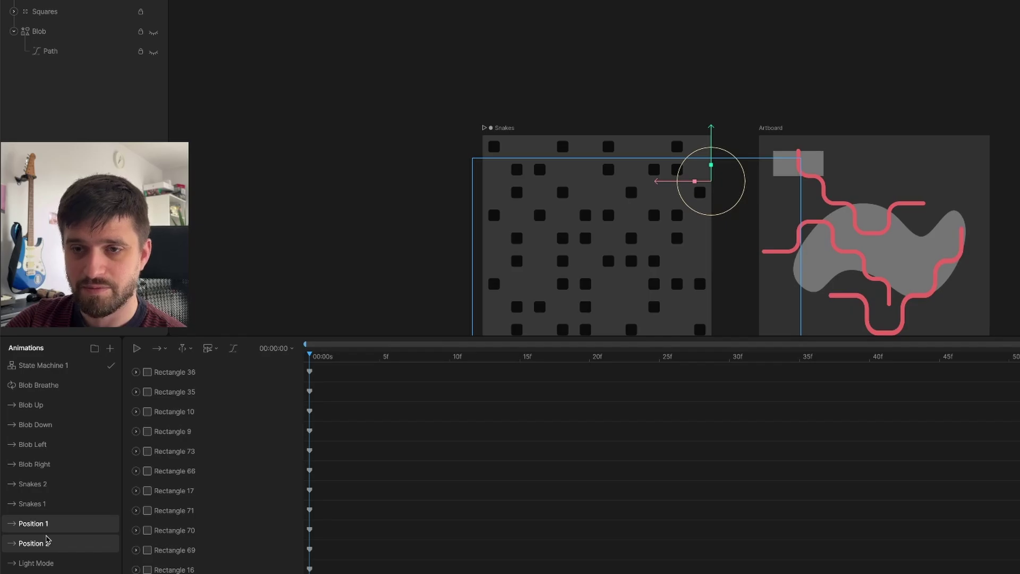
click(170, 431)
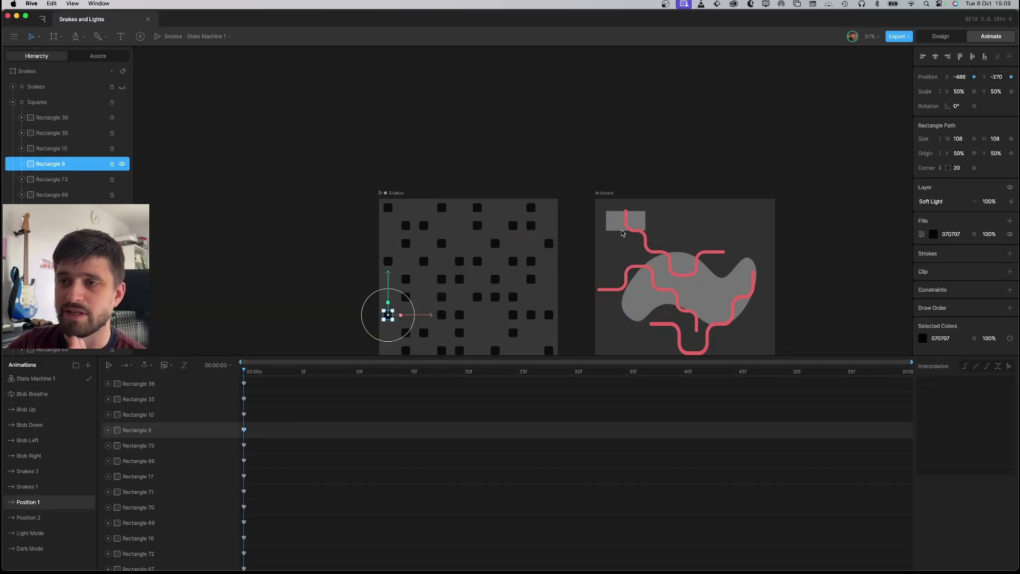
- Return to State Machine 1 and inspect the settings of the Position 1 and Position 2 states
click(45, 385)
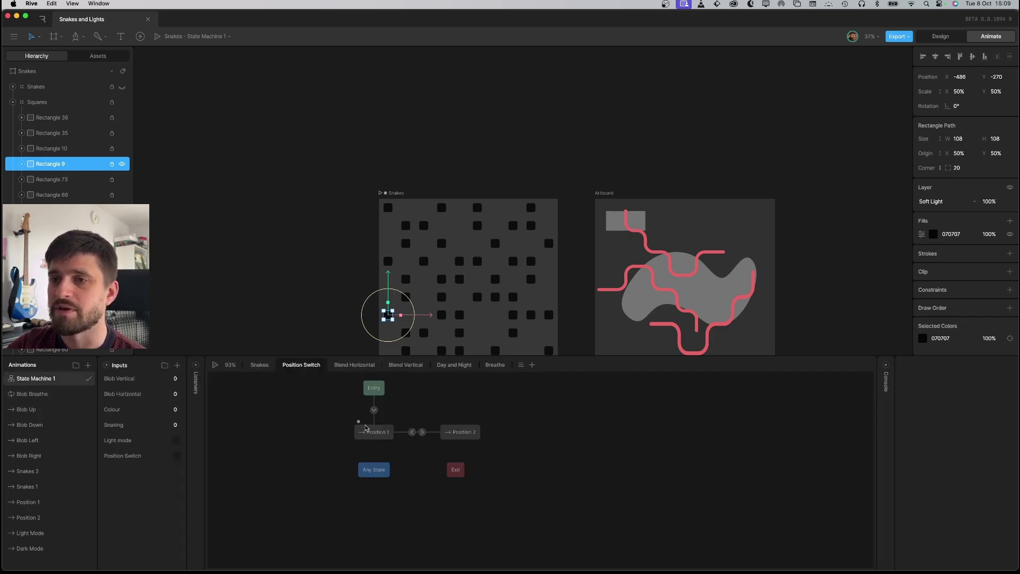
click(381, 433)
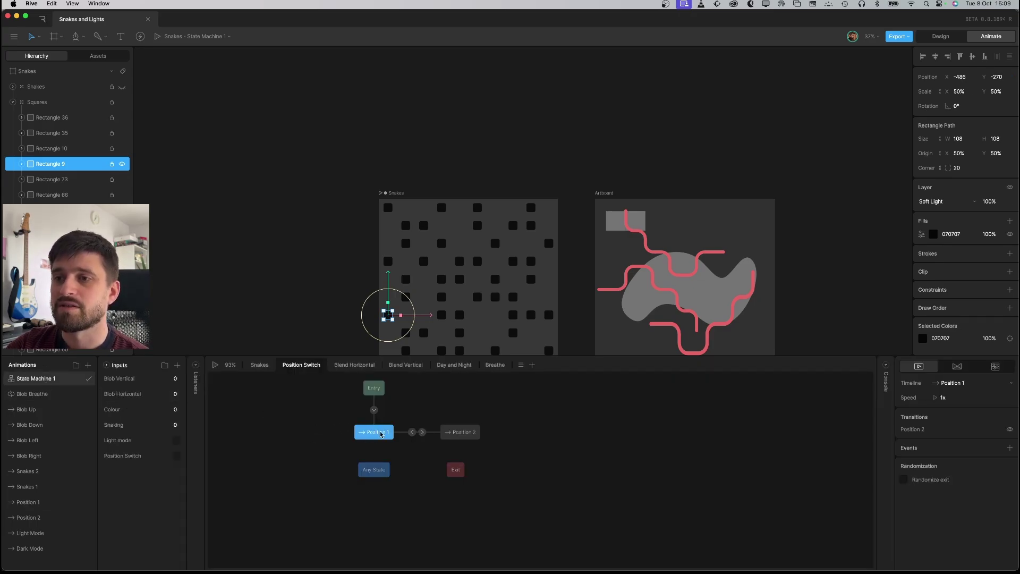
click(465, 433)
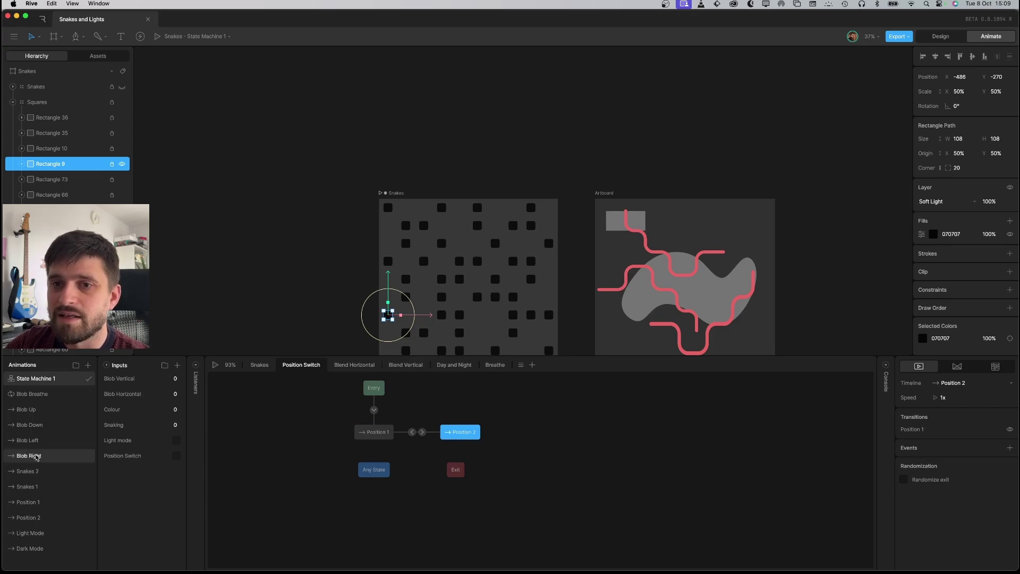
- Add a second pair of Position 1 and Position 2 states to the Position Switch layer and connect them with transitions both ways
drag(29, 502, 553, 475)
drag(50, 518, 658, 470)
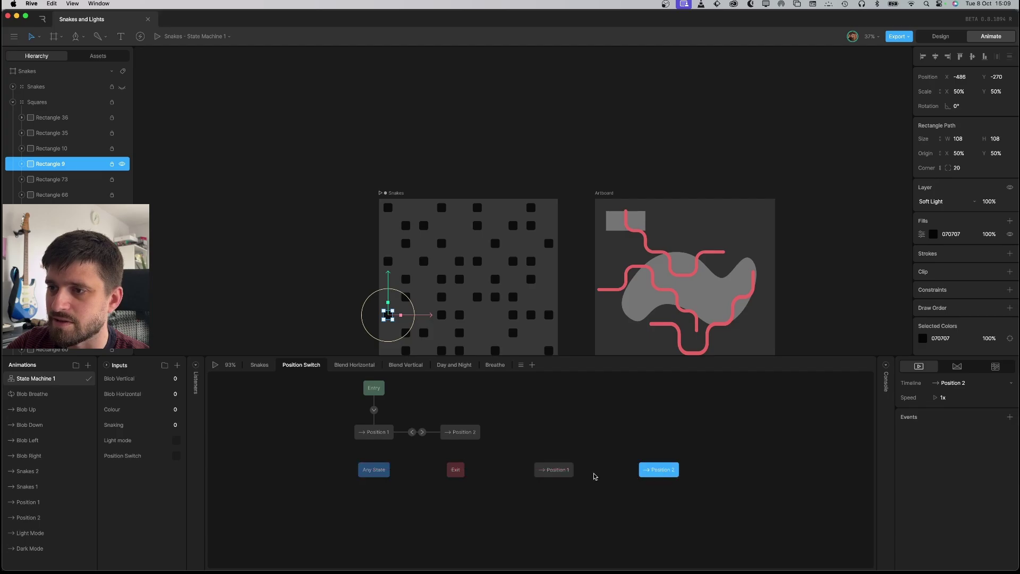
drag(576, 471, 634, 472)
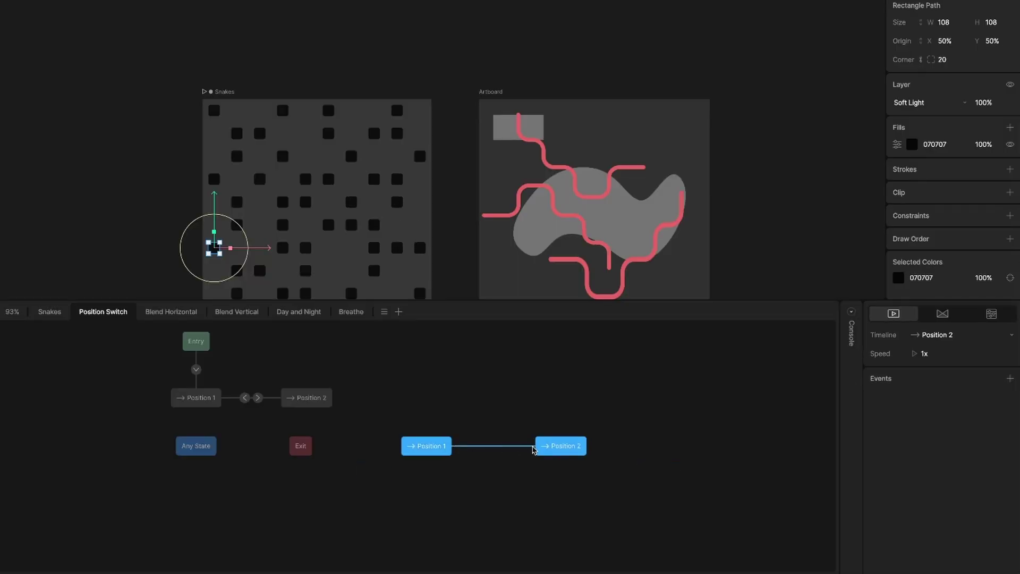
drag(534, 450, 533, 449)
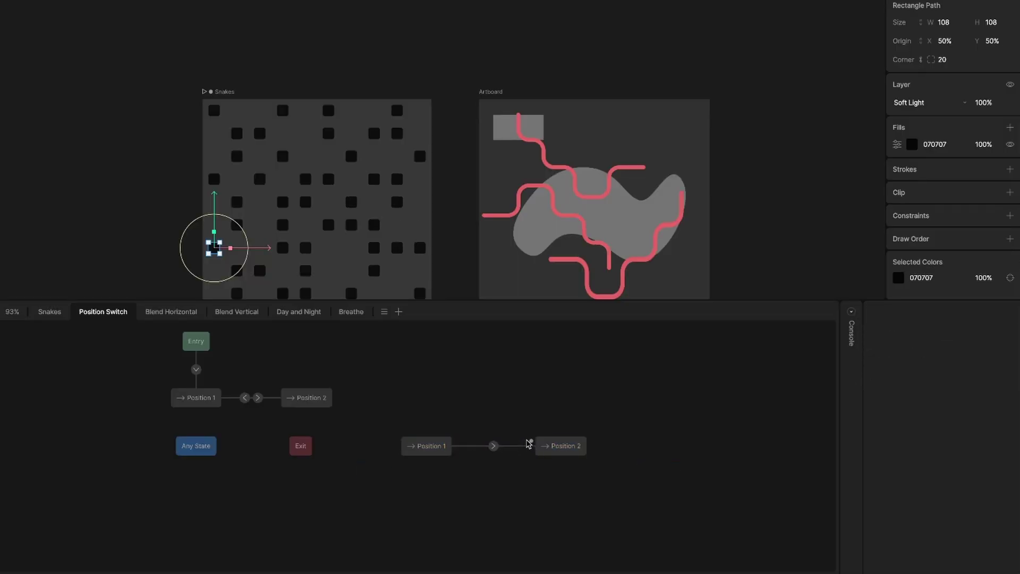
- Give the new Position 1 to Position 2 transition a condition of Position Switch true
click(500, 447)
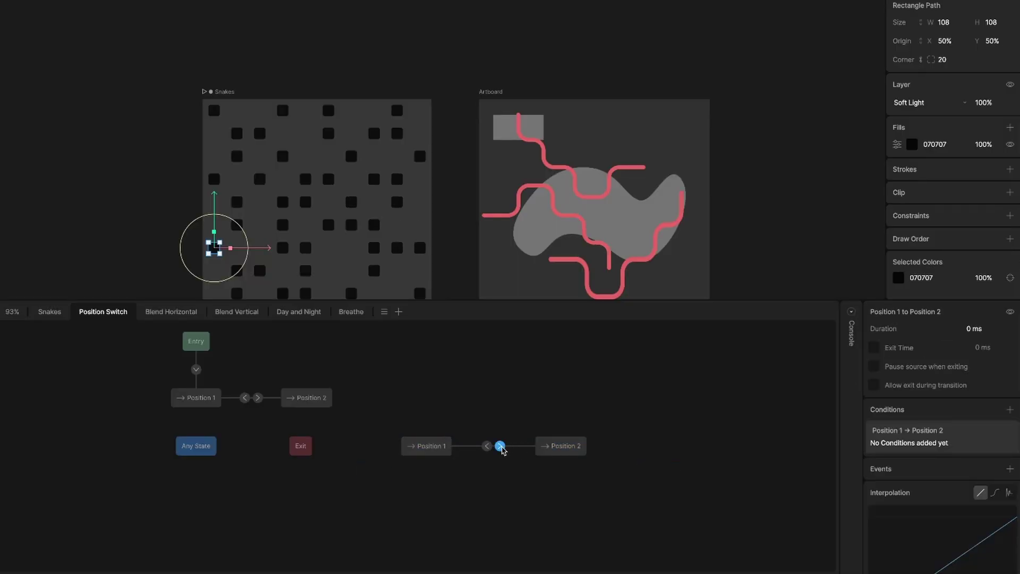
click(1008, 410)
click(938, 452)
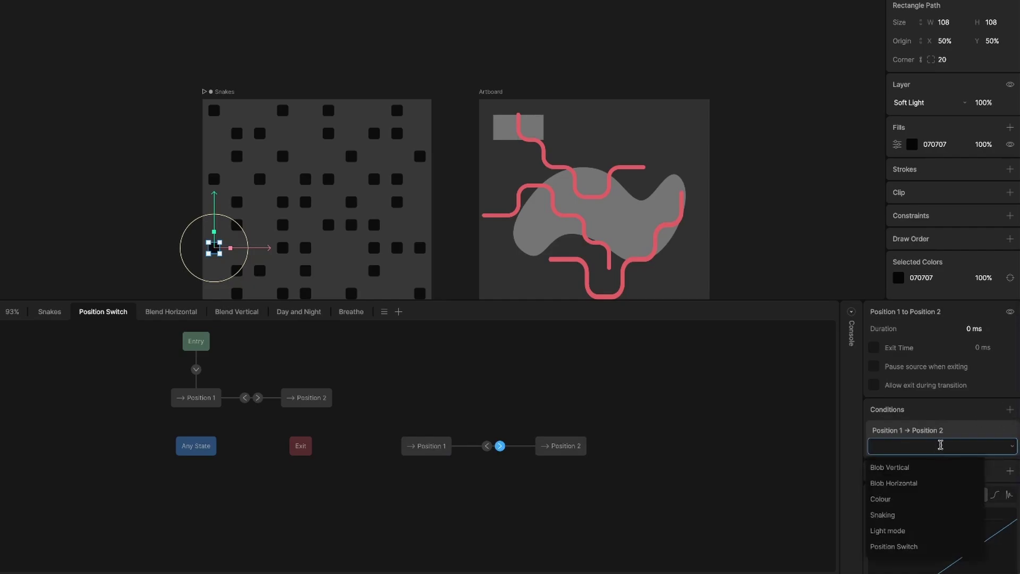
click(905, 546)
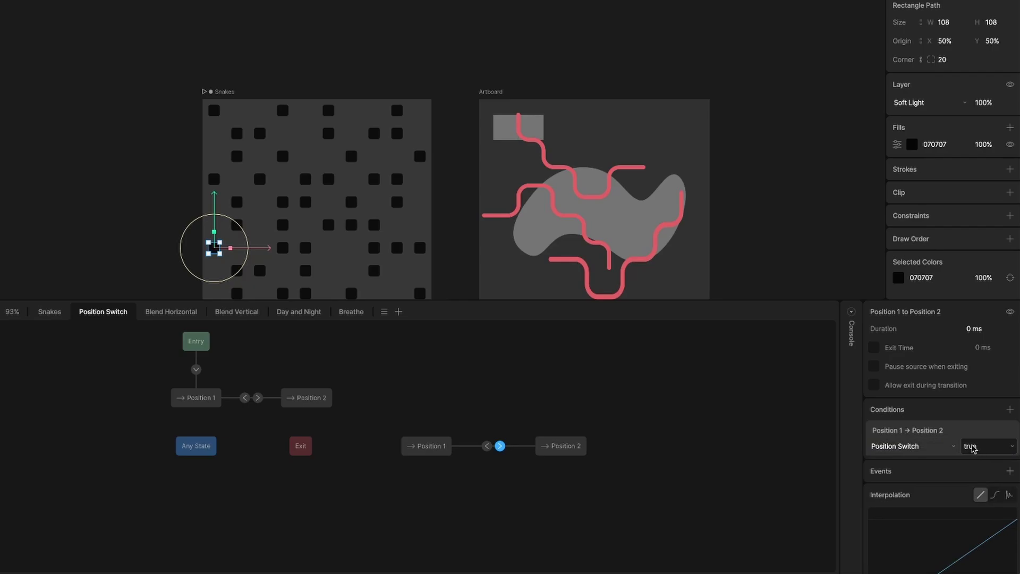
- Give the new Position 2 to Position 1 transition a condition of Position Switch false
click(486, 447)
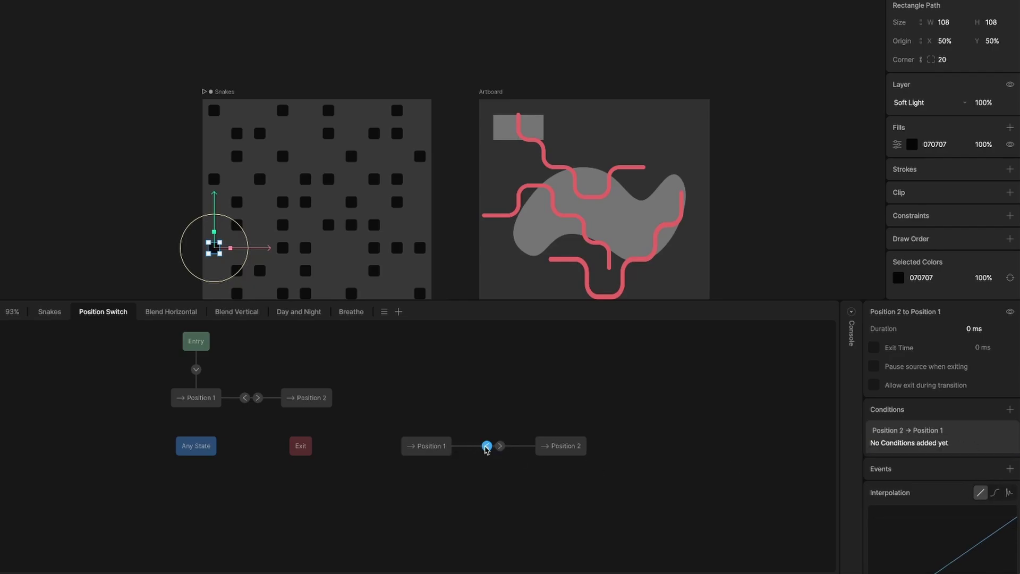
click(1011, 410)
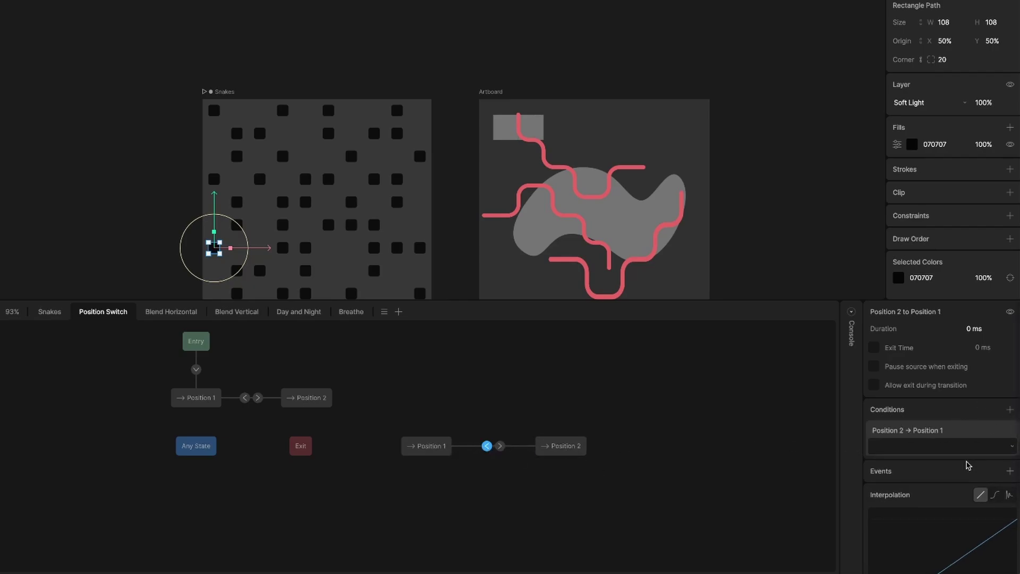
click(947, 449)
click(906, 552)
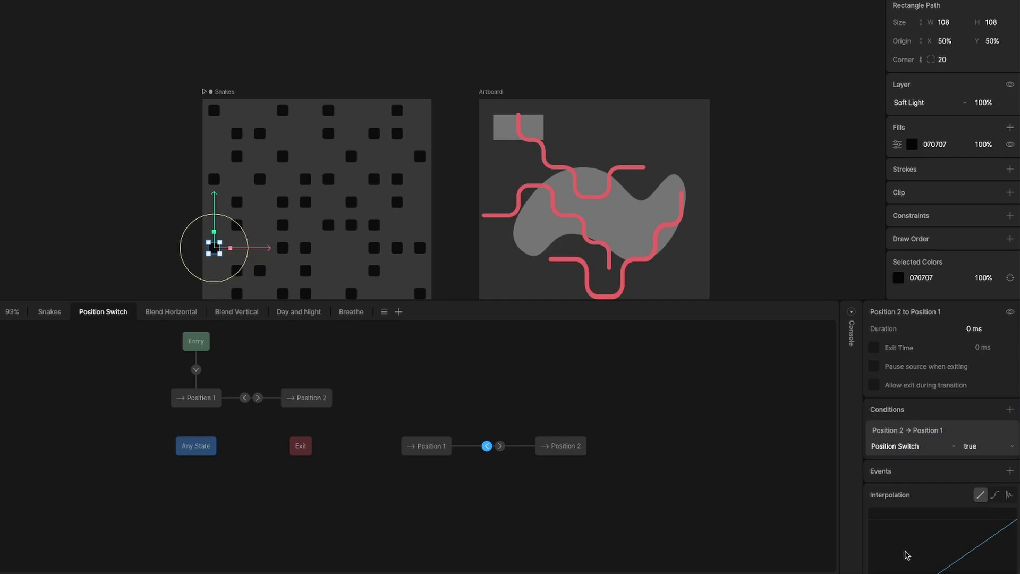
click(970, 446)
click(968, 464)
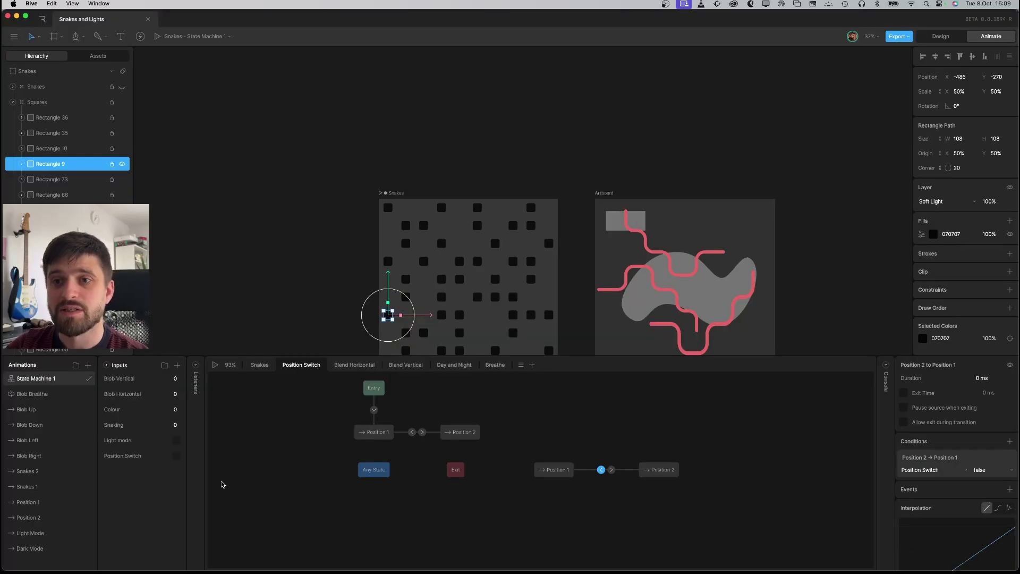
- Check the input types that can be added, and delete the unattached second pair of Position 1 and Position 2 states
click(177, 366)
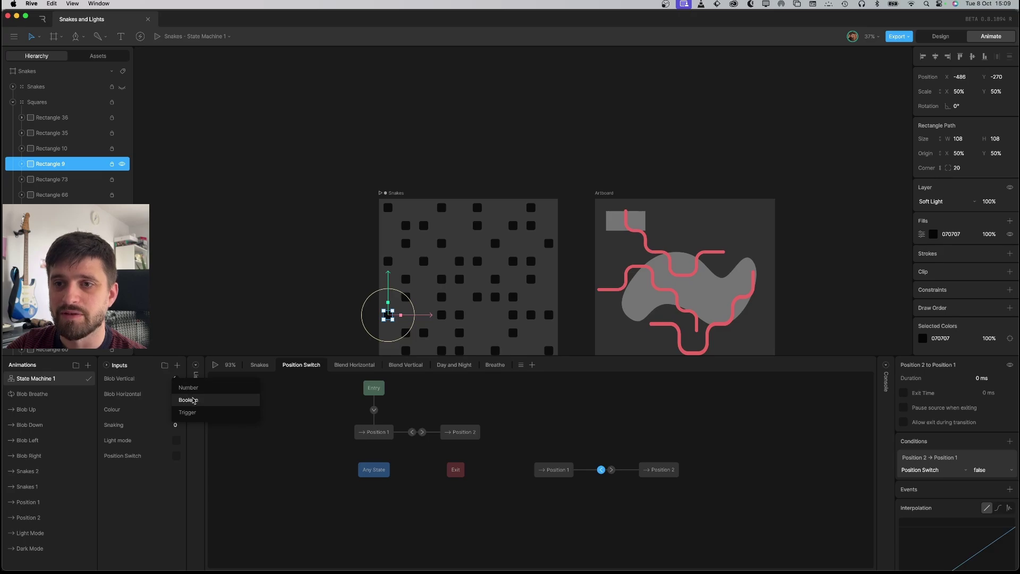
click(154, 498)
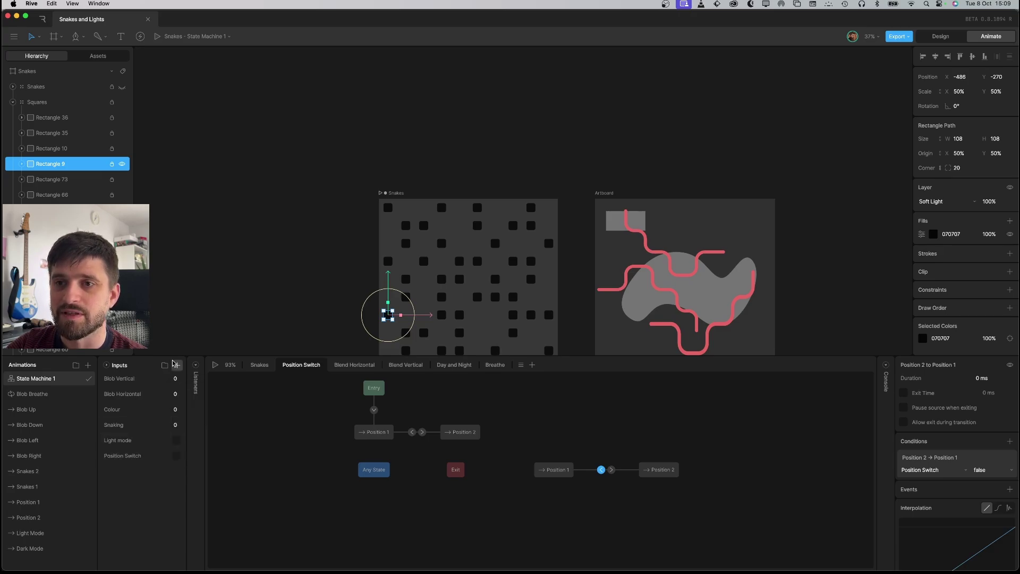
click(554, 470)
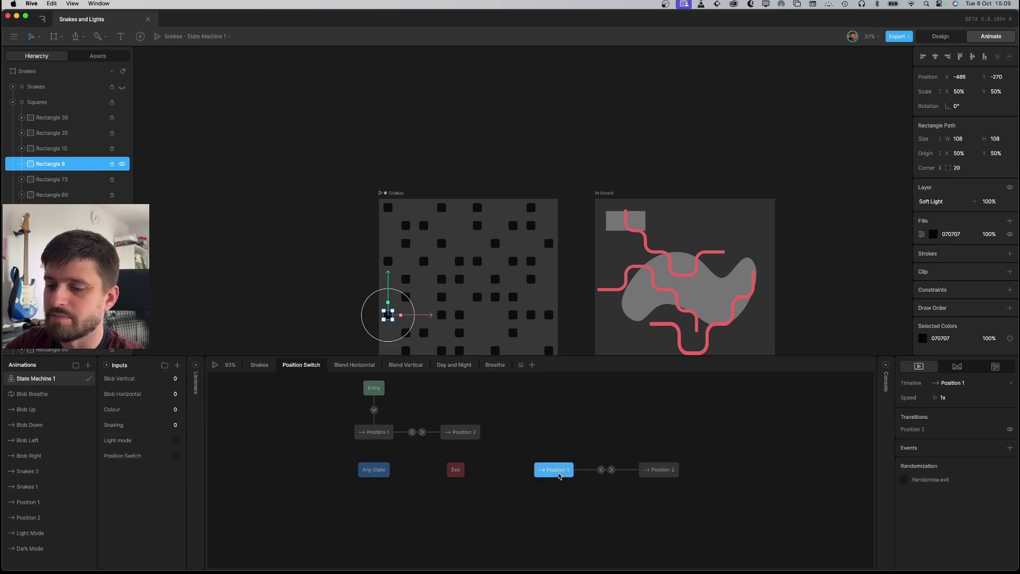
key(Delete)
click(658, 470)
key(Delete)
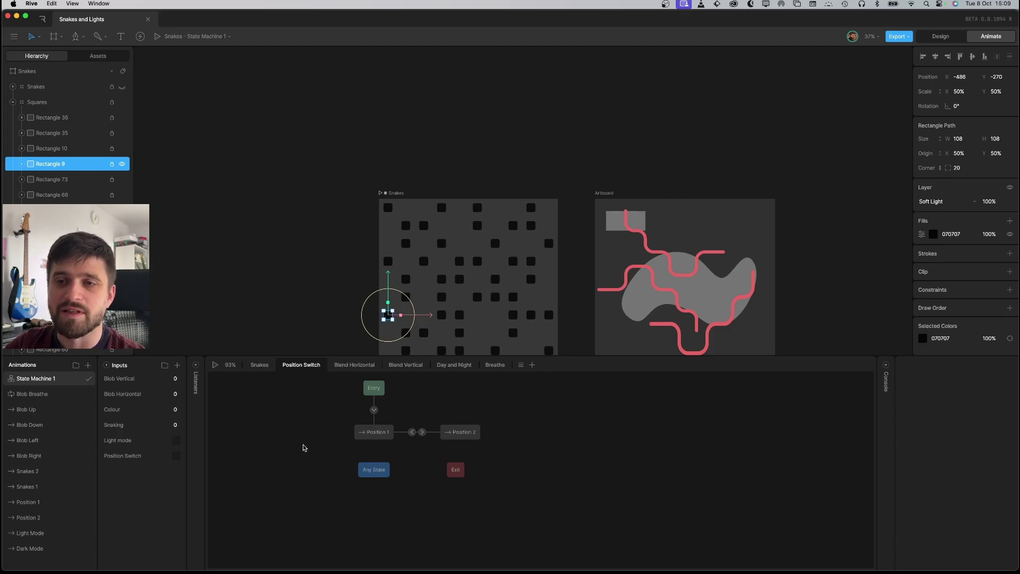
- Play State Machine 1 and toggle the Position Switch input on and off repeatedly to watch the squares change position
click(216, 365)
click(176, 455)
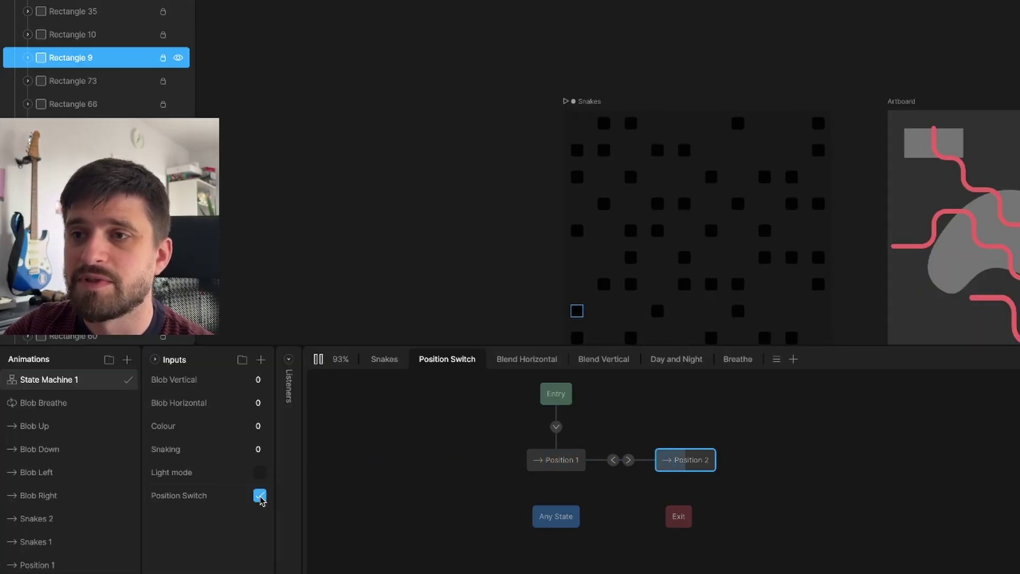
click(259, 497)
click(260, 496)
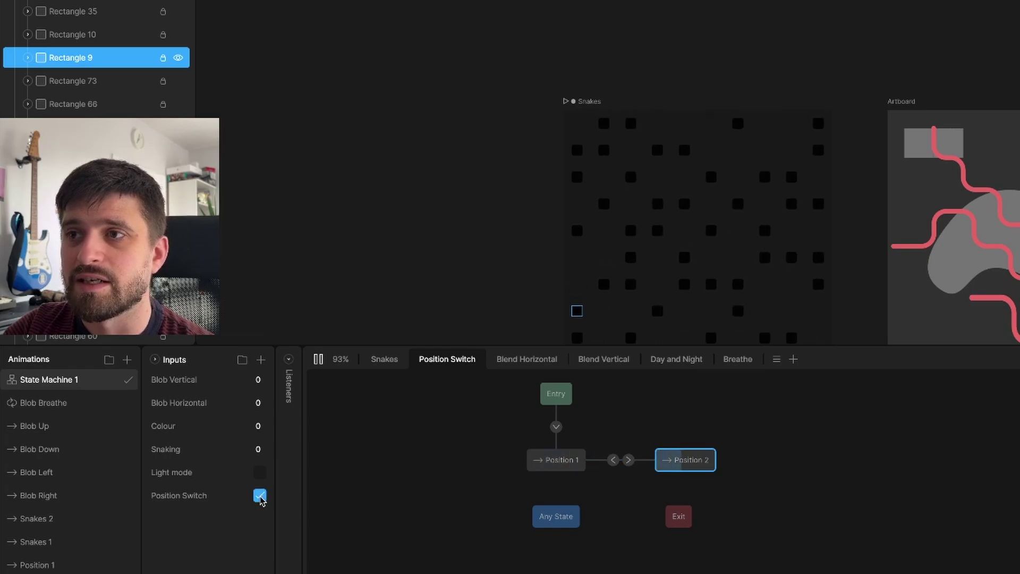
click(260, 496)
click(259, 496)
click(260, 497)
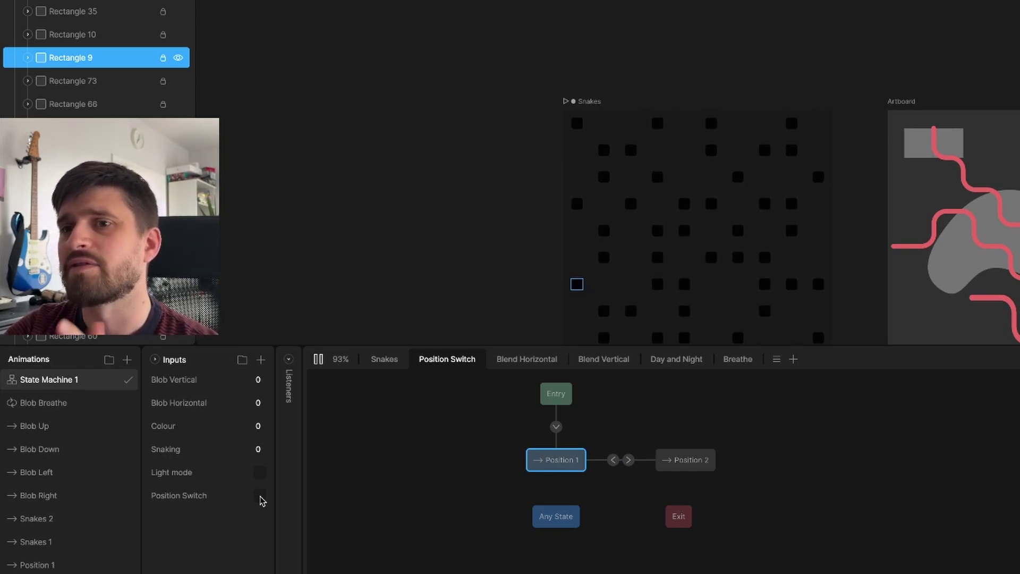
click(260, 497)
click(260, 497)
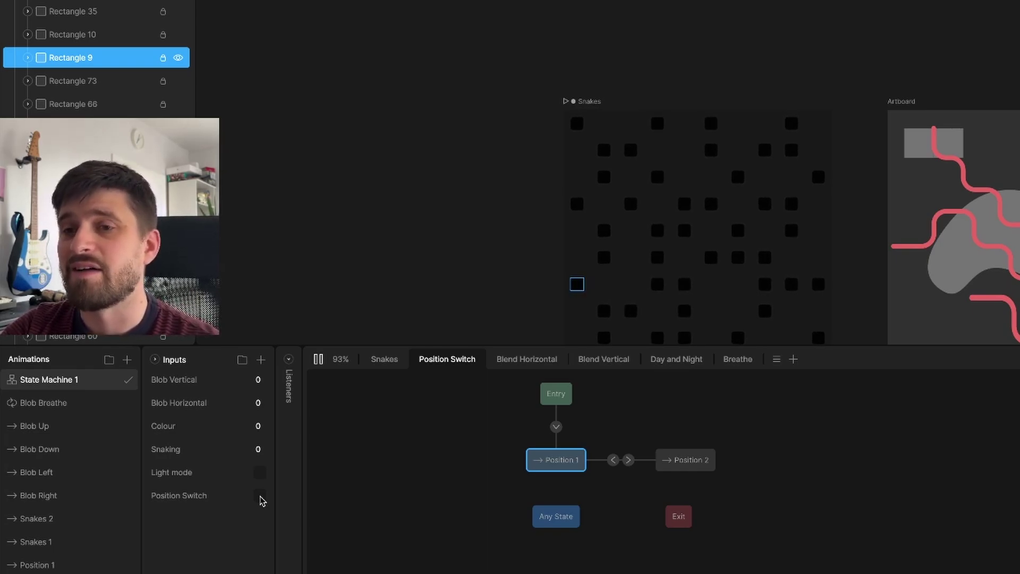
click(260, 496)
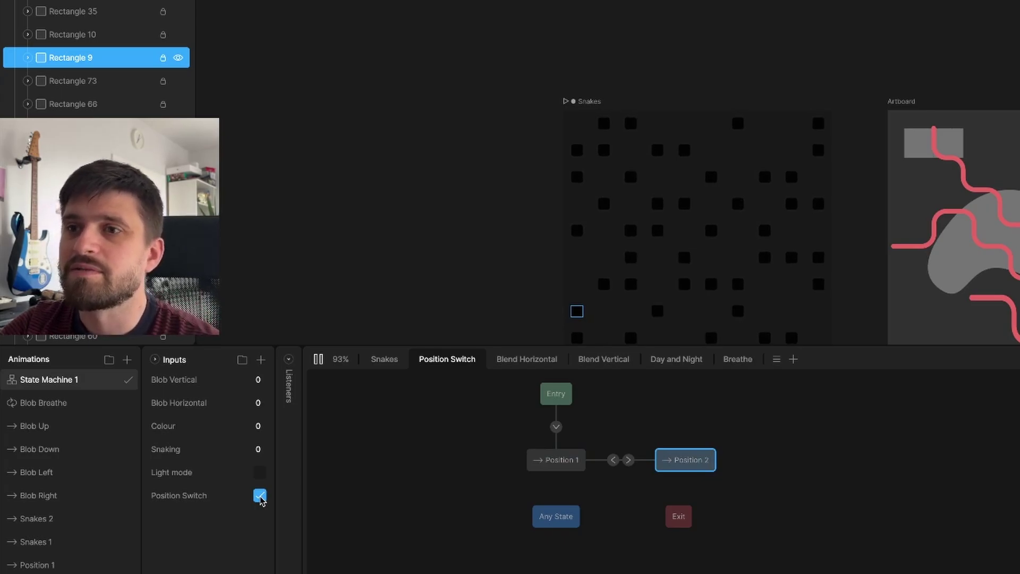
click(260, 497)
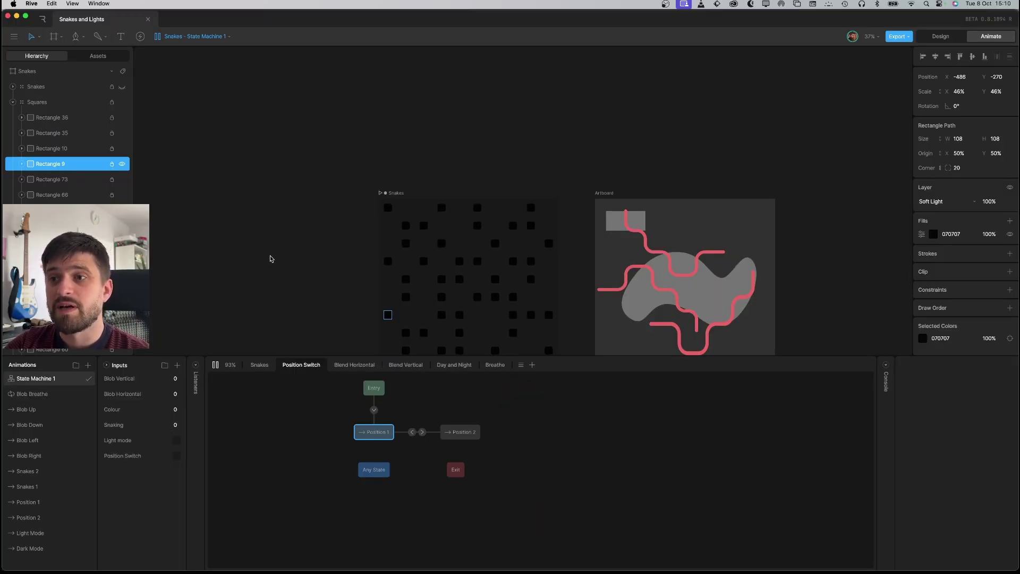
- Open the state machine's Day and Night layer and inspect the transition between the Light Mode and Dark Mode states
click(449, 366)
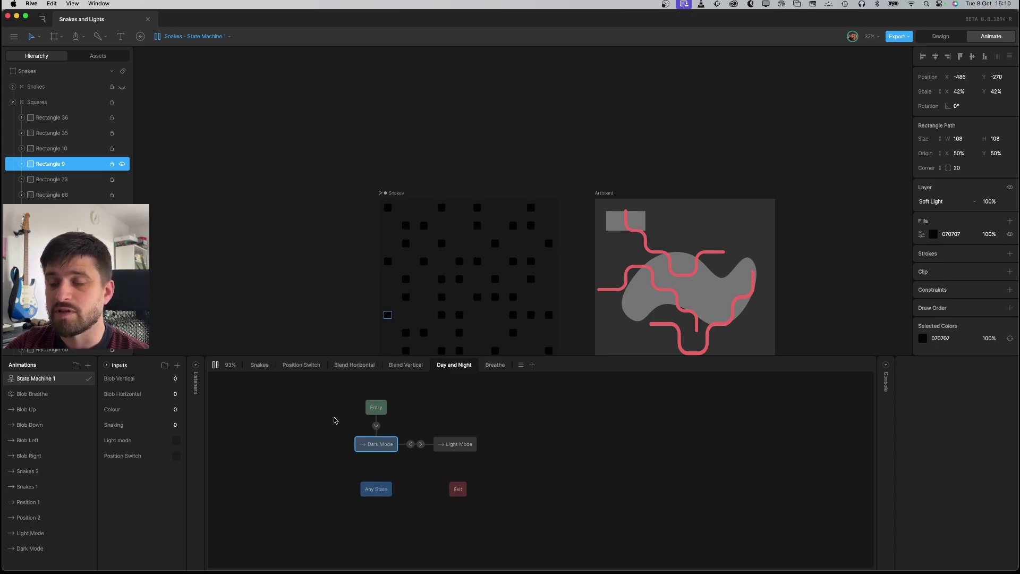
click(422, 444)
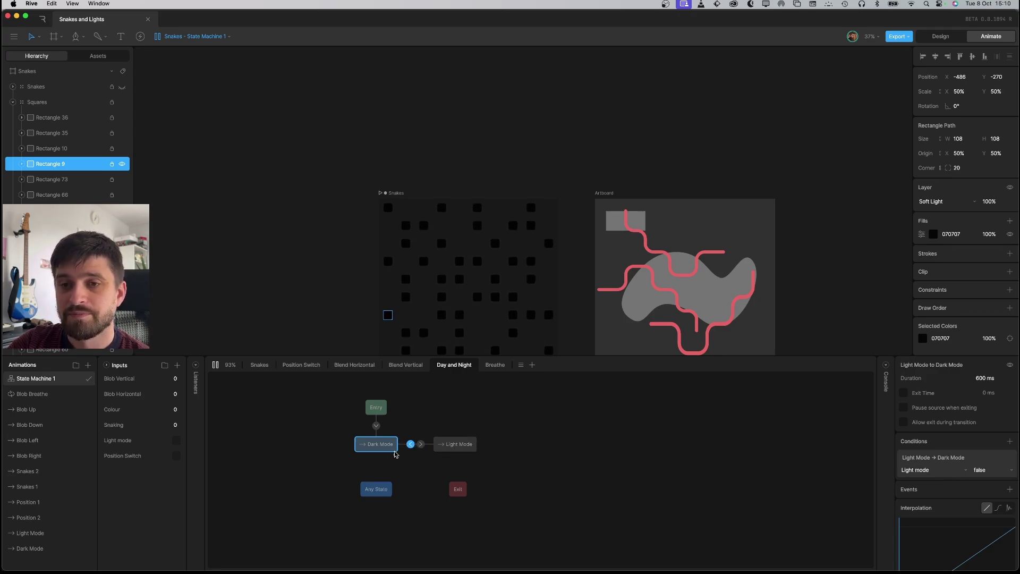
- Open the Light Mode timeline, collapse the Squares group and make the Blob layer visible
click(62, 533)
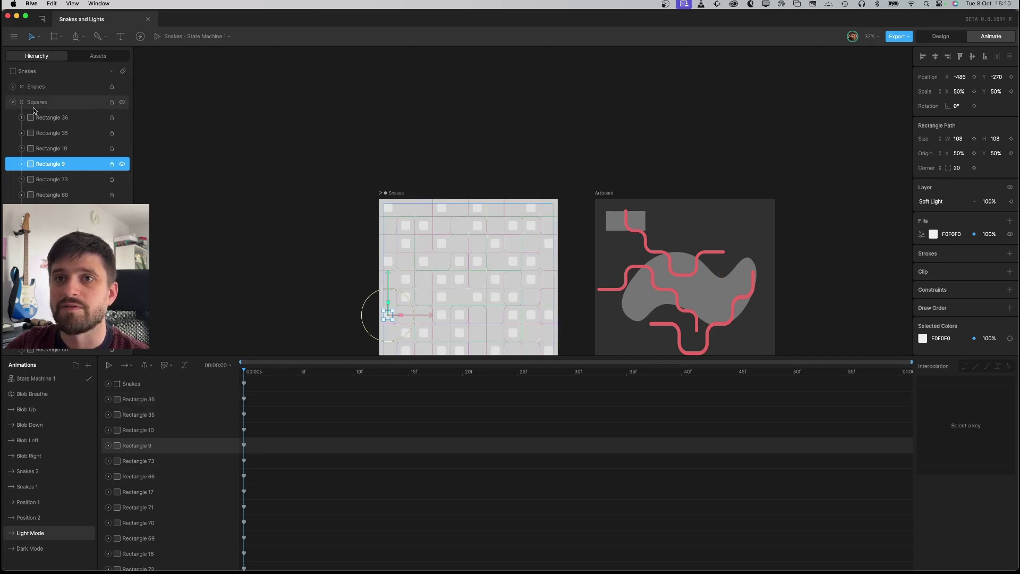
click(13, 102)
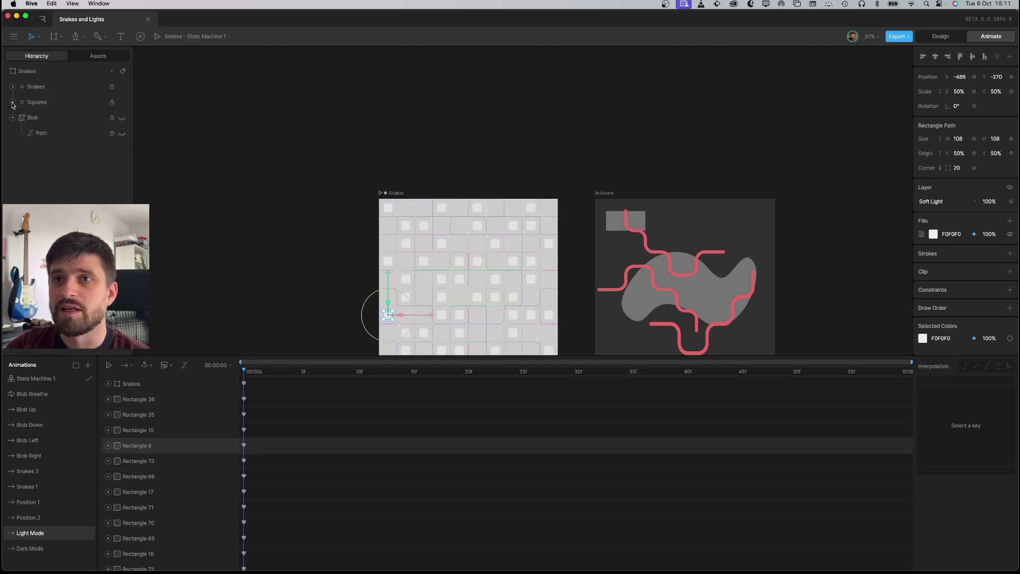
click(122, 118)
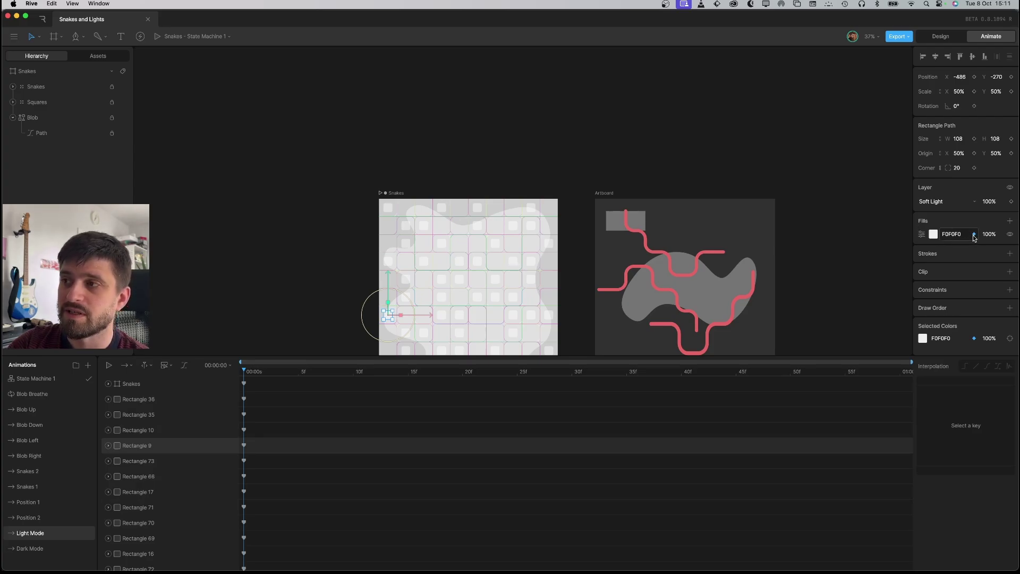
- Switch to Webflow and open the Day animation used on first click by the Switch element's click trigger
key(super+Tab)
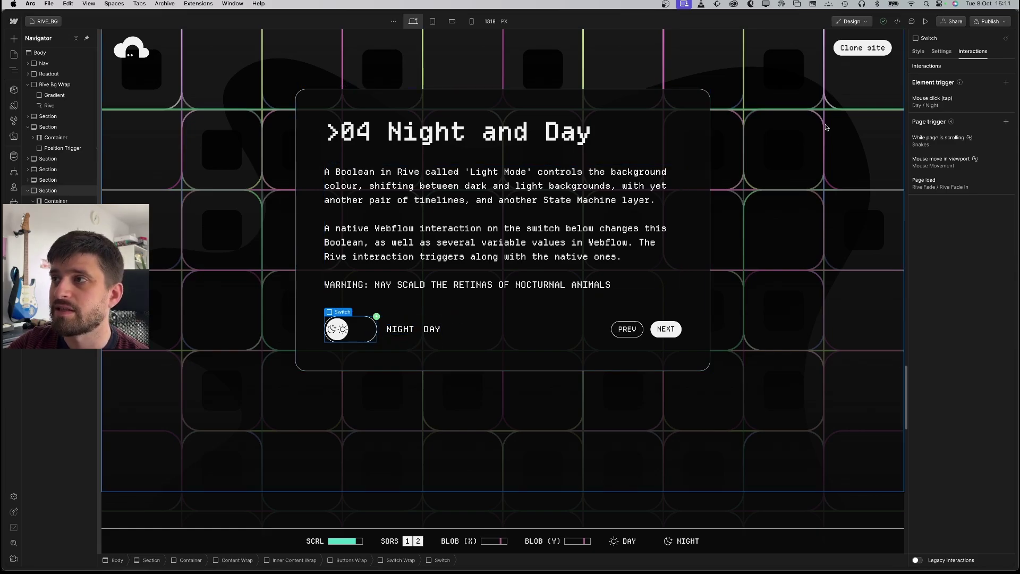
click(1006, 82)
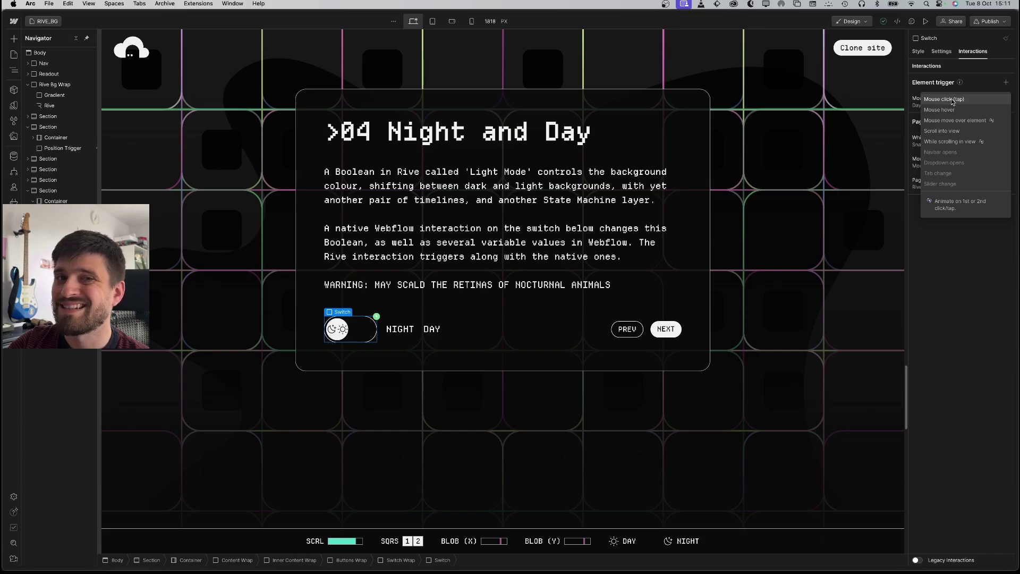
click(982, 83)
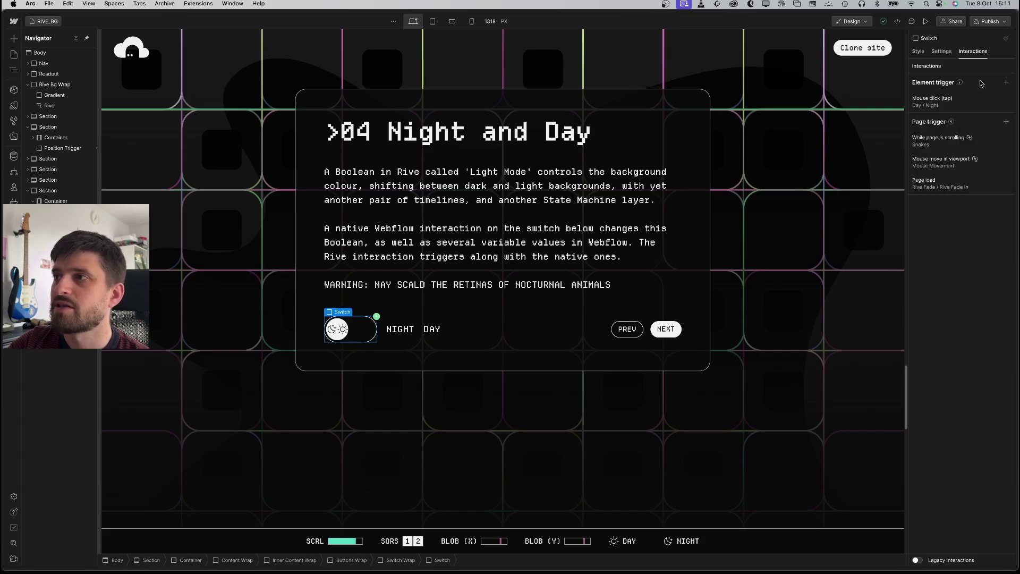
click(961, 103)
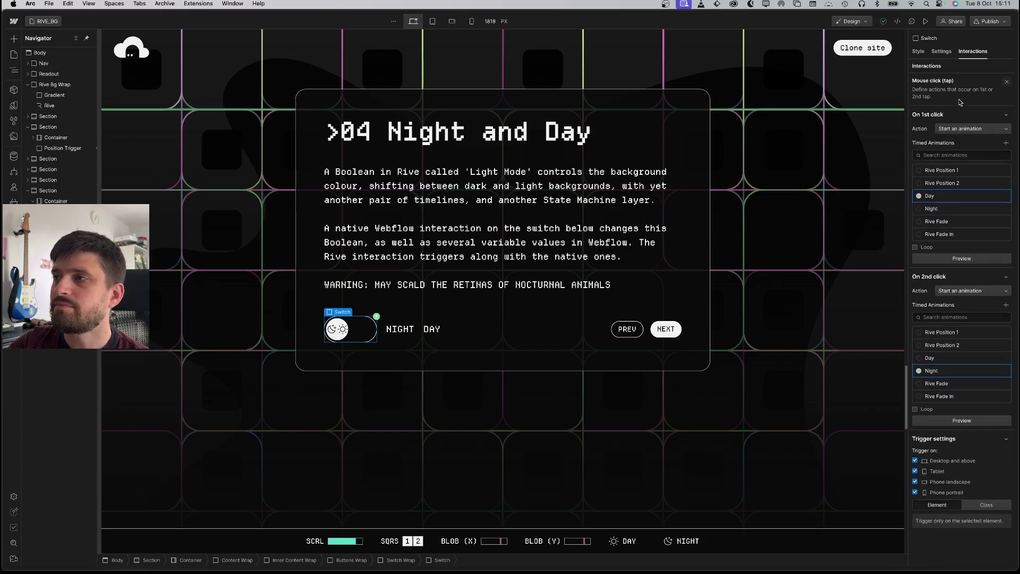
click(937, 199)
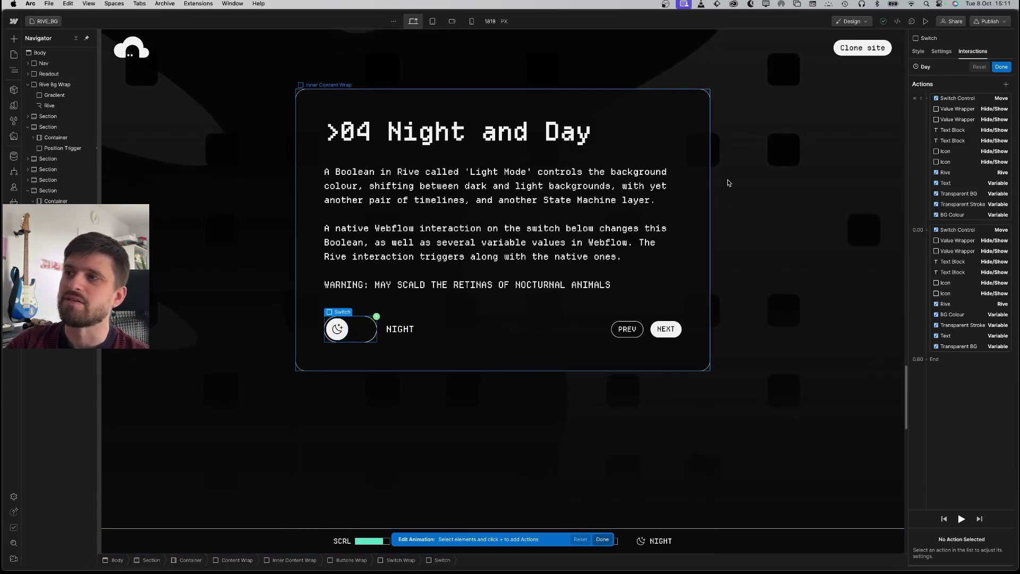
- Examine the Light mode Boolean in the Day animation's initial and timed Rive actions, plus its timed Transparent BG variable action
click(957, 174)
scroll(951, 457, down, 3)
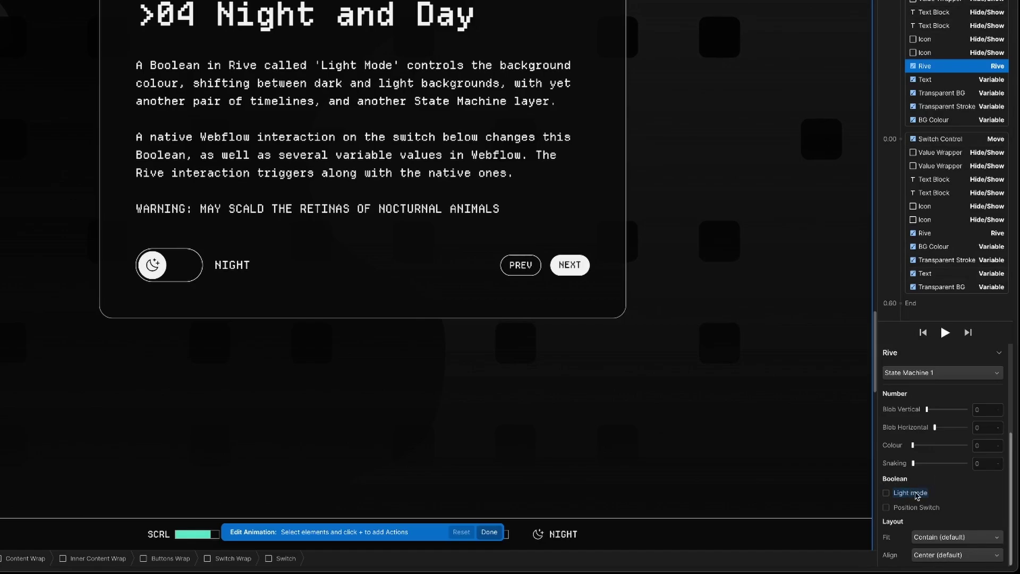
click(946, 232)
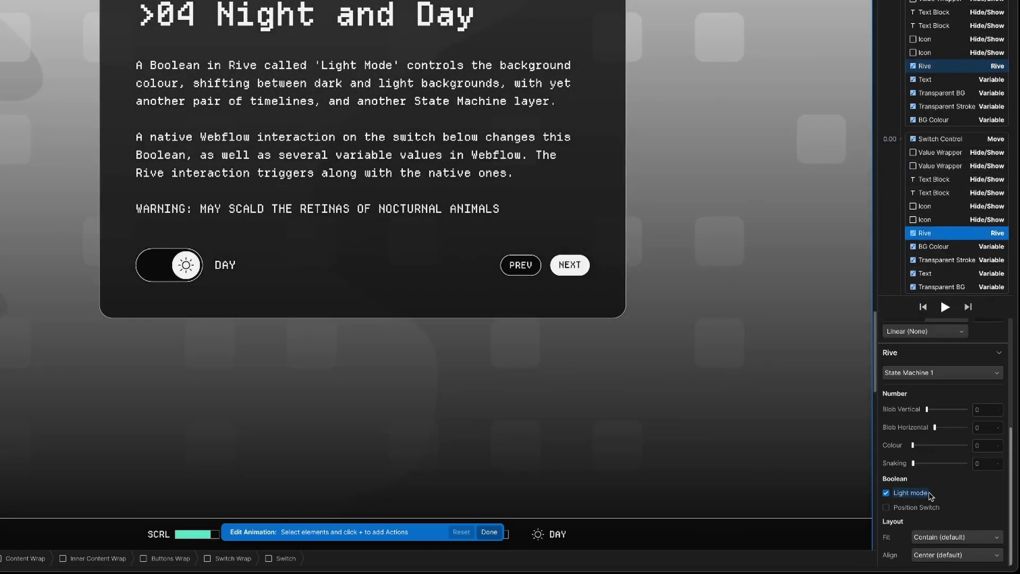
scroll(729, 244, up, 3)
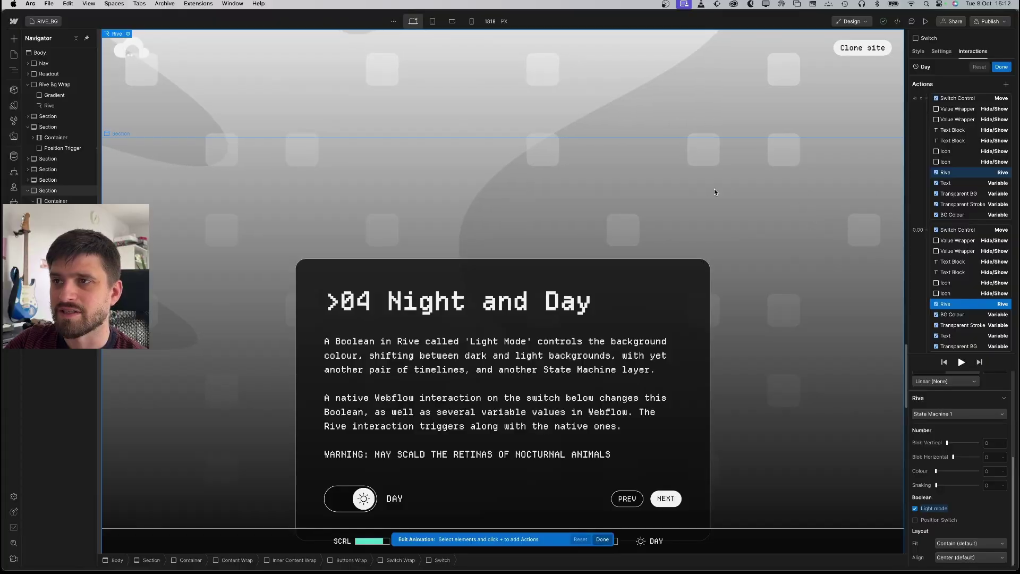
scroll(734, 267, down, 2)
scroll(963, 335, down, 1)
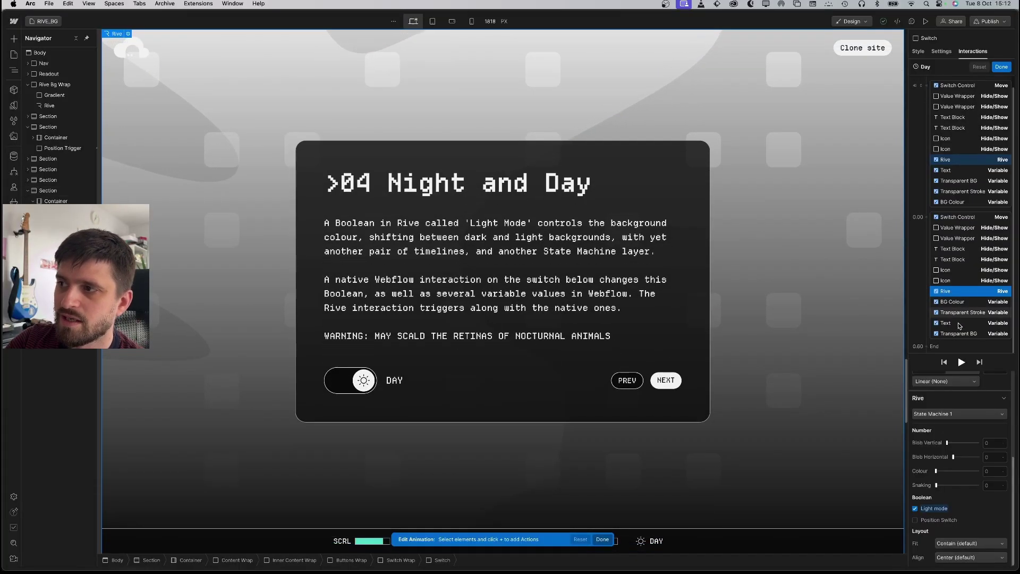
click(963, 334)
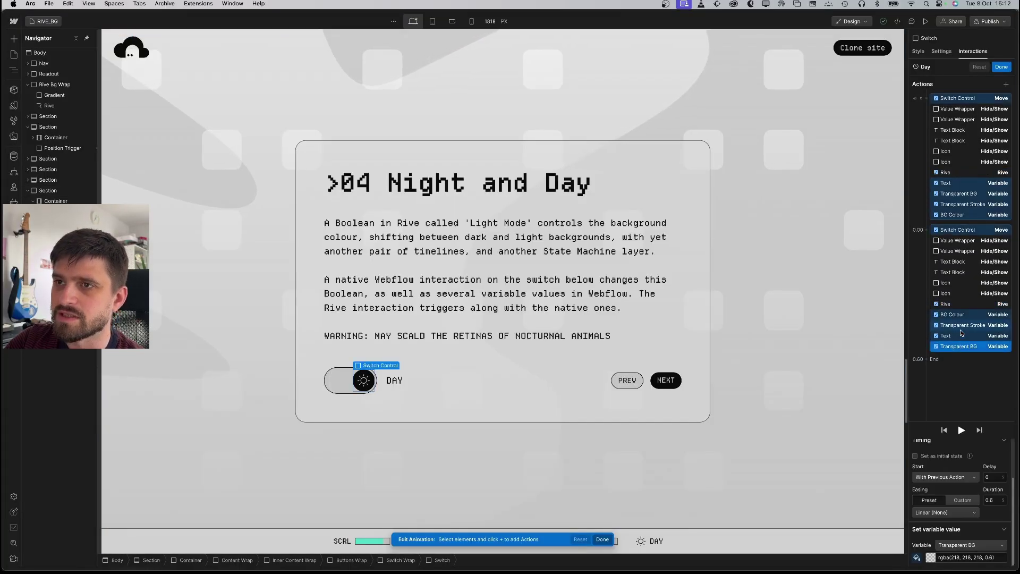
- Close the Day animation, open the second-click Night animation and examine its Rive and Text variable actions
click(1001, 66)
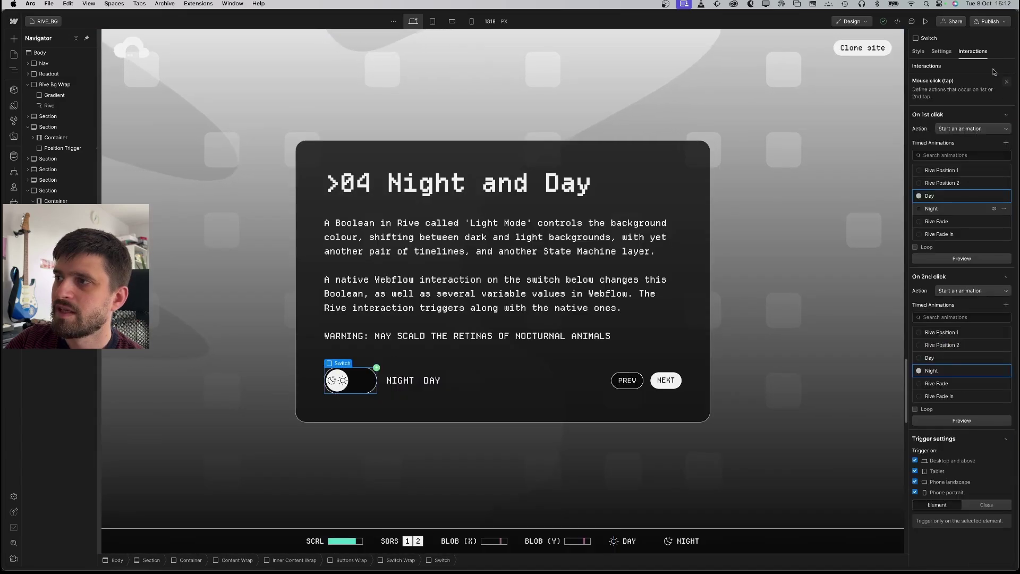
double_click(950, 372)
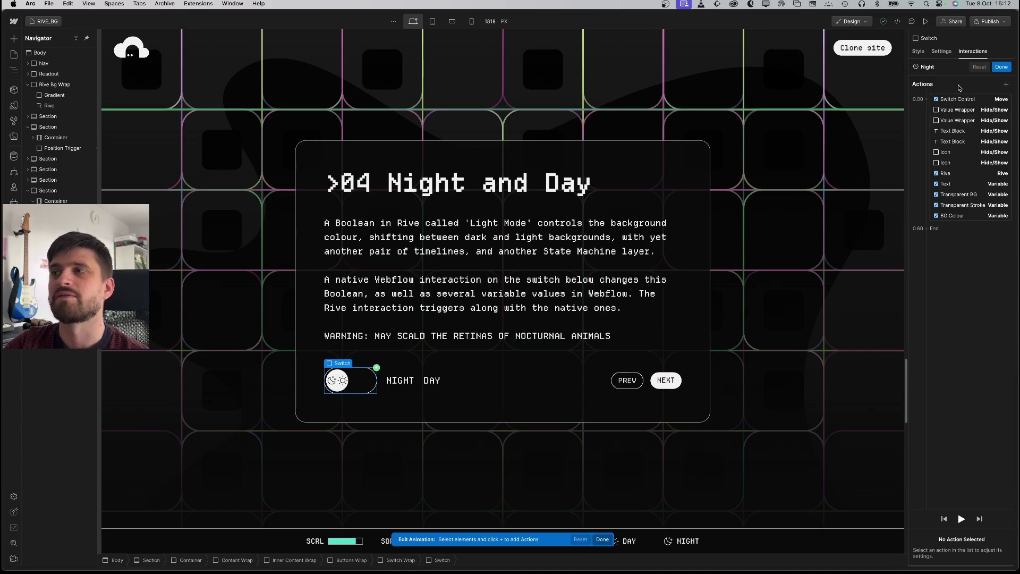
click(963, 175)
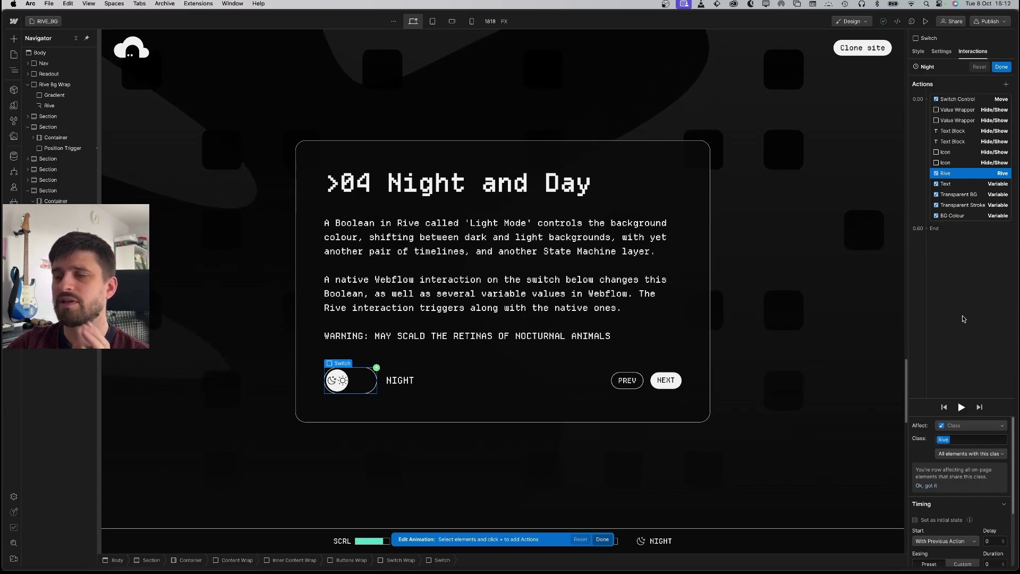
click(967, 184)
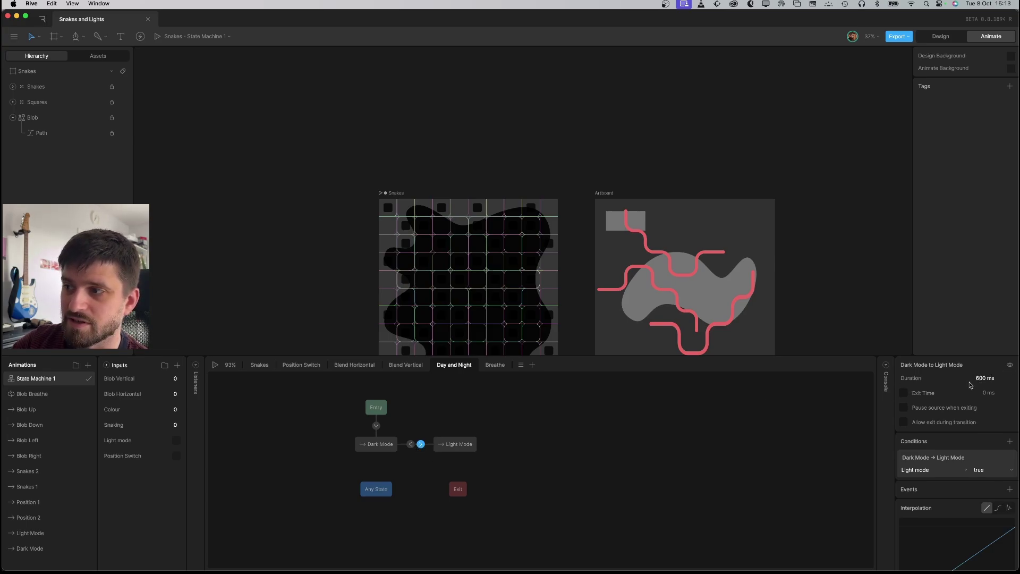
- Scroll through the published rivebg.webflow.io site in day mode, from its title past the Night and Day section, watching the background react
scroll(955, 512, down, 2)
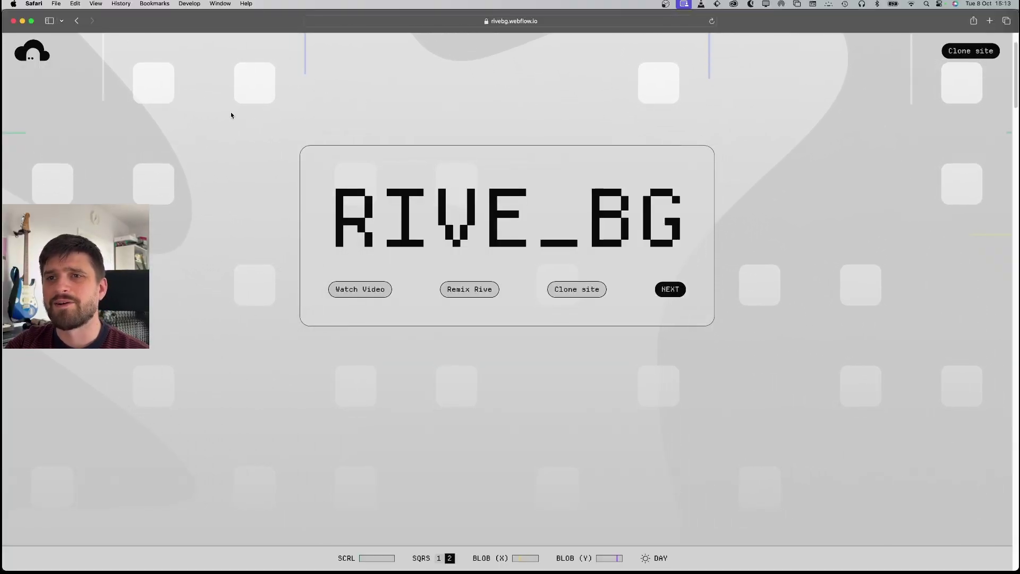
scroll(251, 203, up, 3)
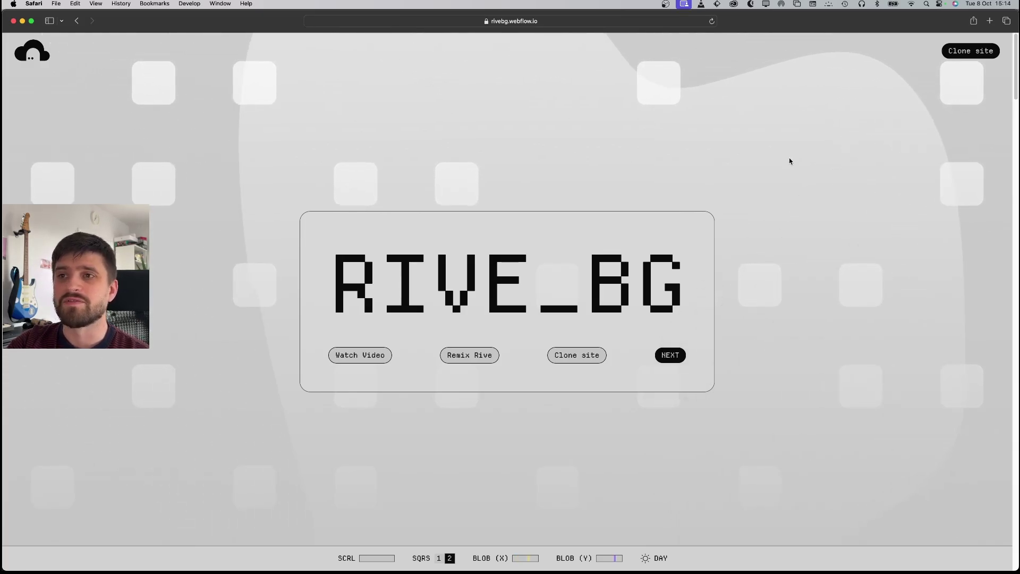
scroll(806, 227, down, 6)
scroll(806, 229, down, 10)
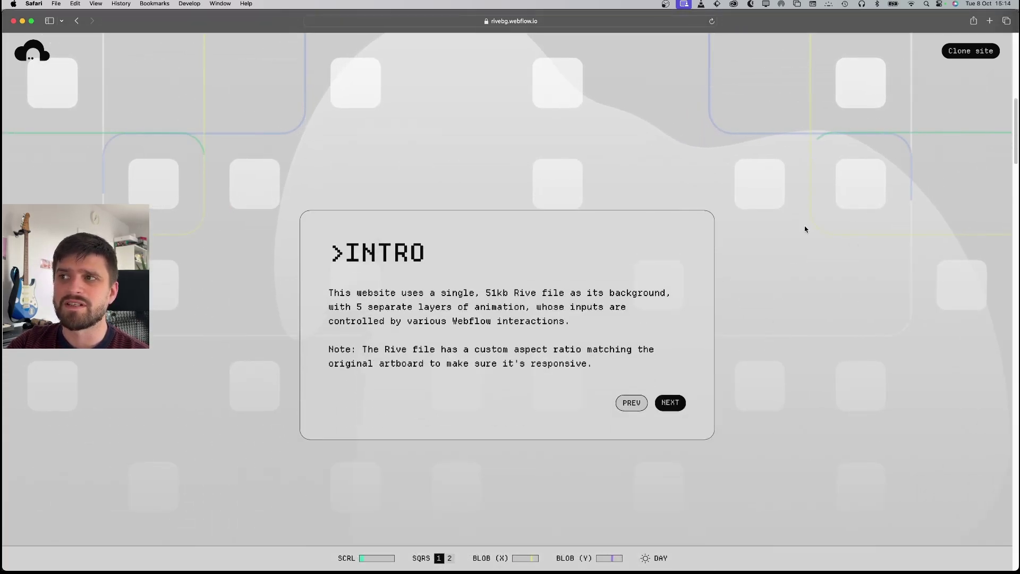
scroll(805, 229, down, 12)
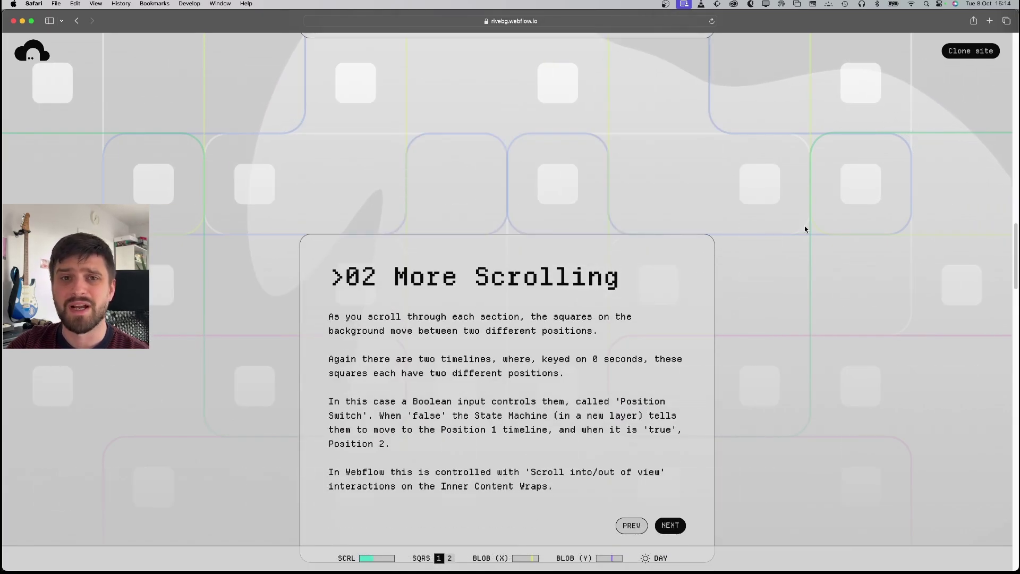
scroll(805, 229, down, 12)
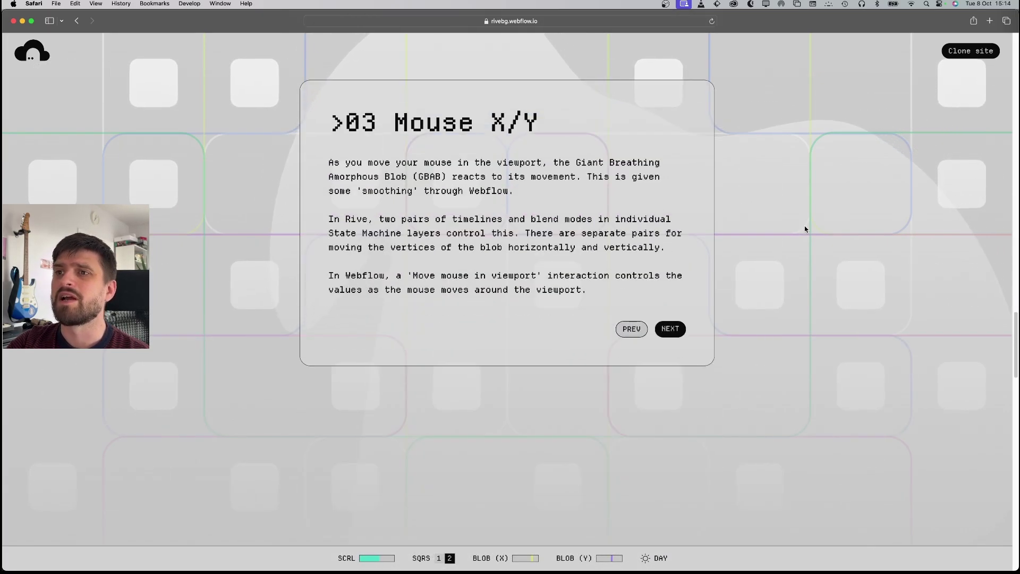
scroll(805, 229, down, 12)
scroll(805, 230, down, 15)
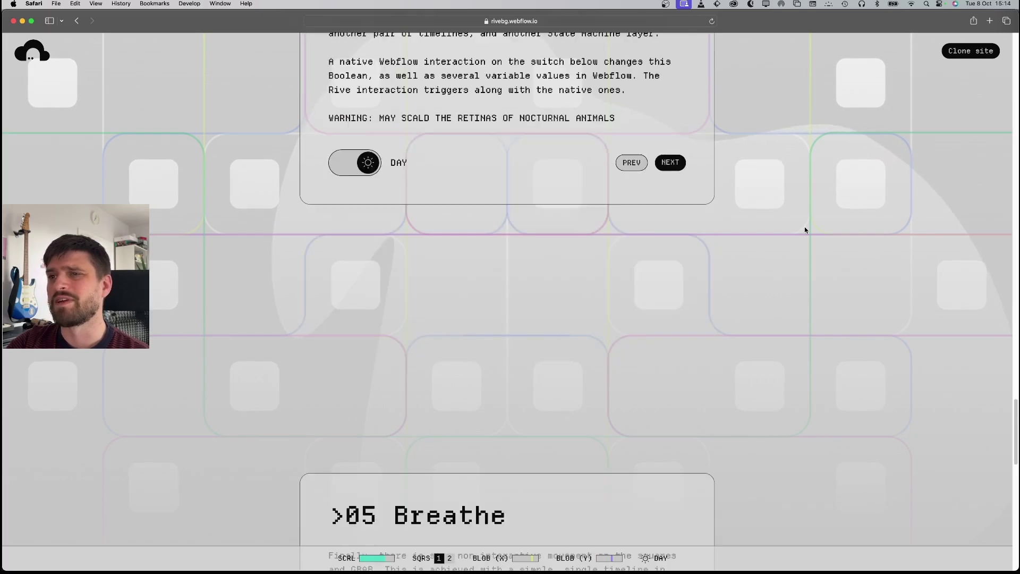
scroll(804, 230, down, 5)
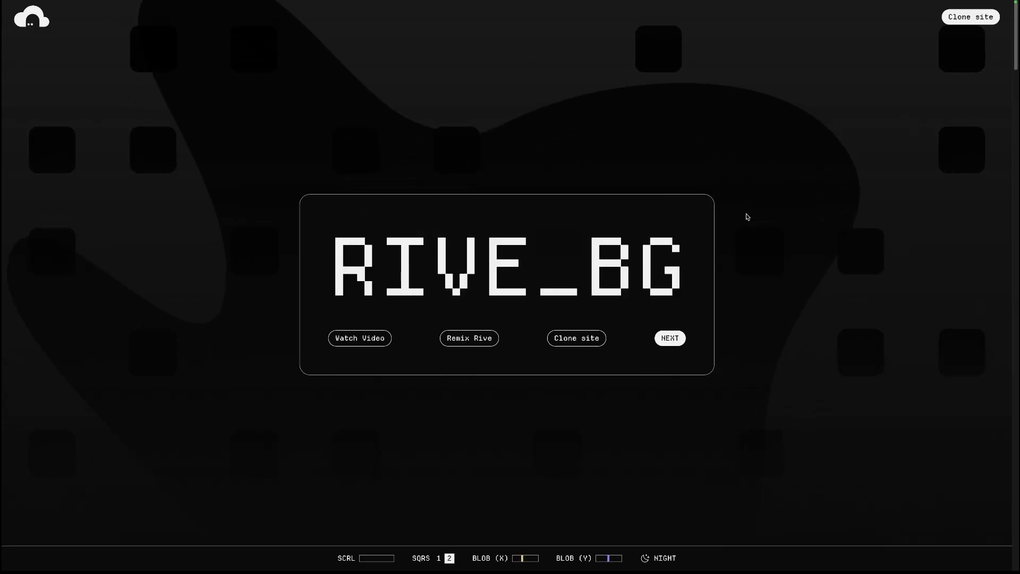
- Scroll the published site from its title to the FIN section, turning the Night and Day section's switch to Day on the way
scroll(292, 393, down, 5)
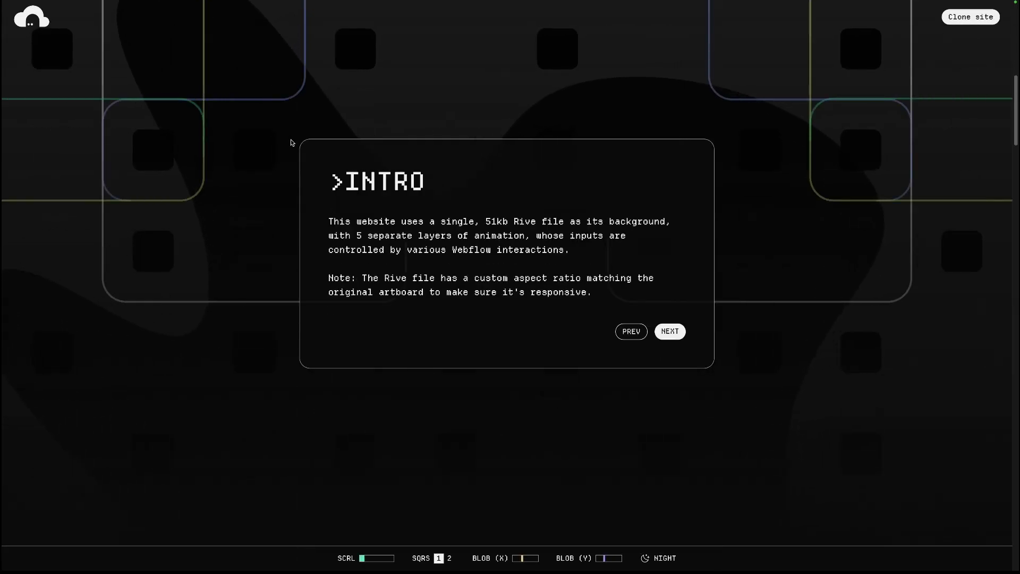
scroll(585, 399, down, 5)
scroll(469, 470, down, 10)
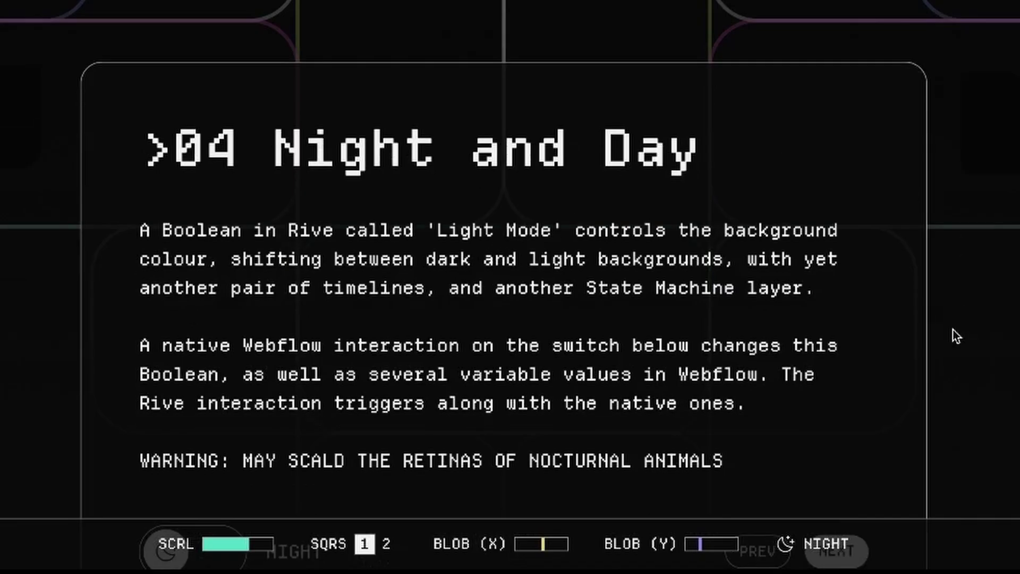
scroll(388, 255, down, 4)
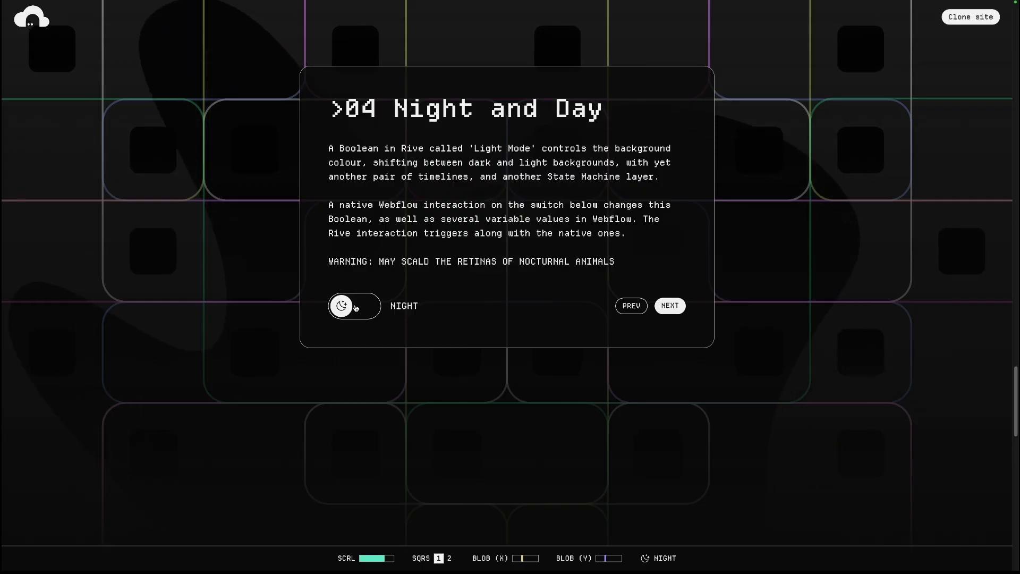
click(354, 307)
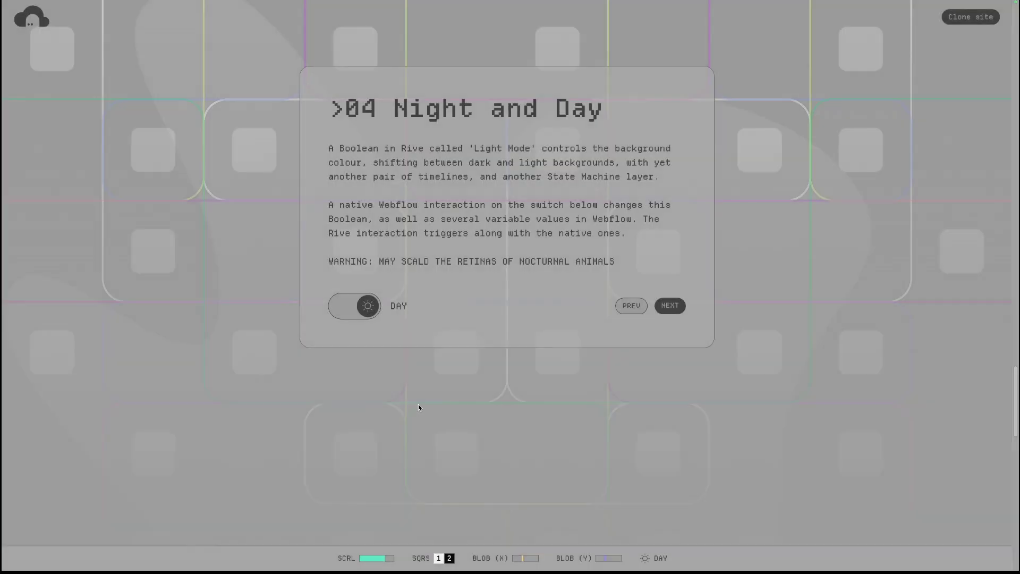
scroll(468, 377, down, 6)
scroll(464, 375, down, 3)
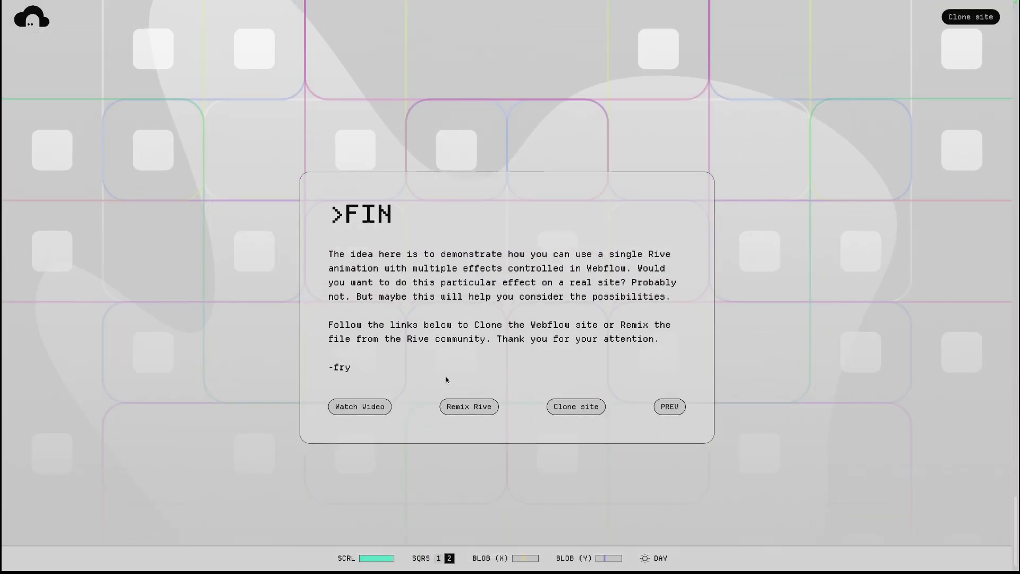